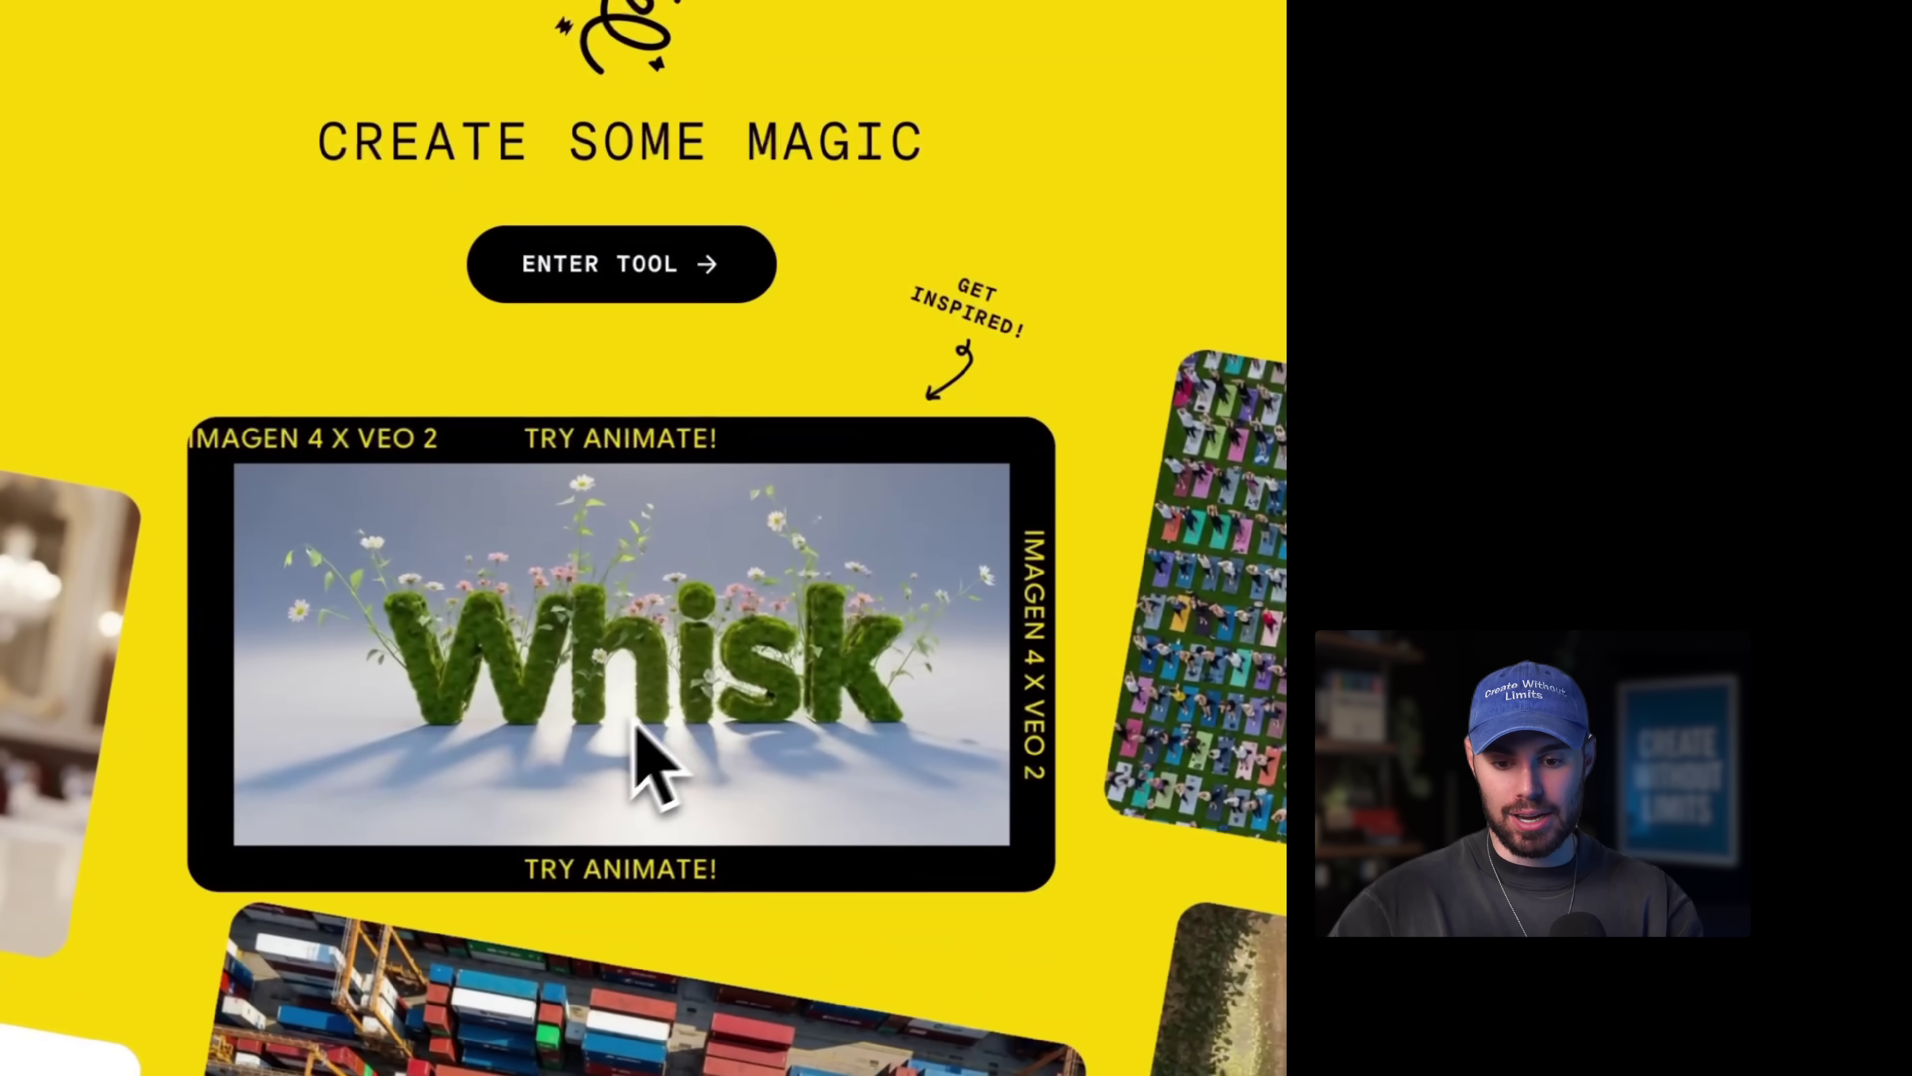
- Enter the Whisk tool and scroll through the earlier hooded-woman castle-forest generations
{"action": "left_click", "coordinate": [623, 275]}
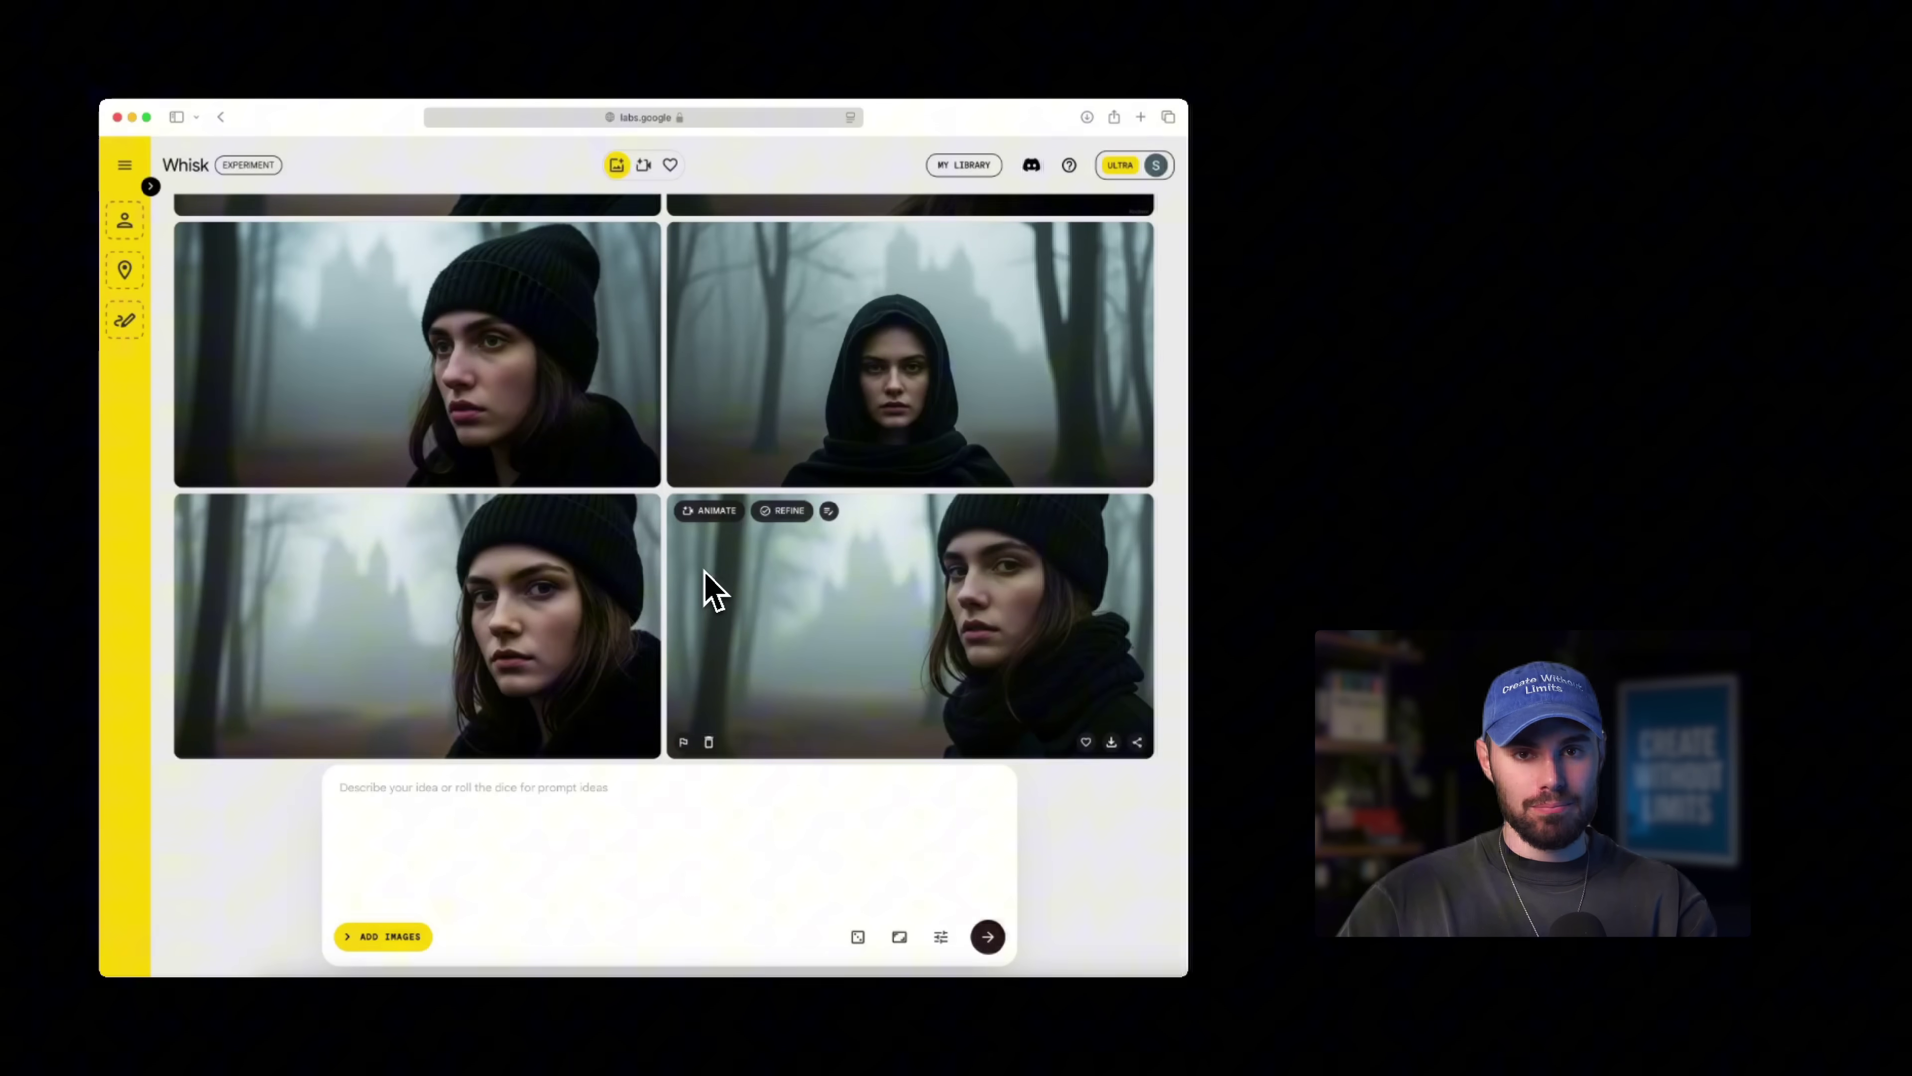
{"action": "scroll", "coordinate": [711, 592], "scroll_direction": "up", "scroll_amount": 5}
{"action": "scroll", "coordinate": [711, 591], "scroll_direction": "up", "scroll_amount": 10}
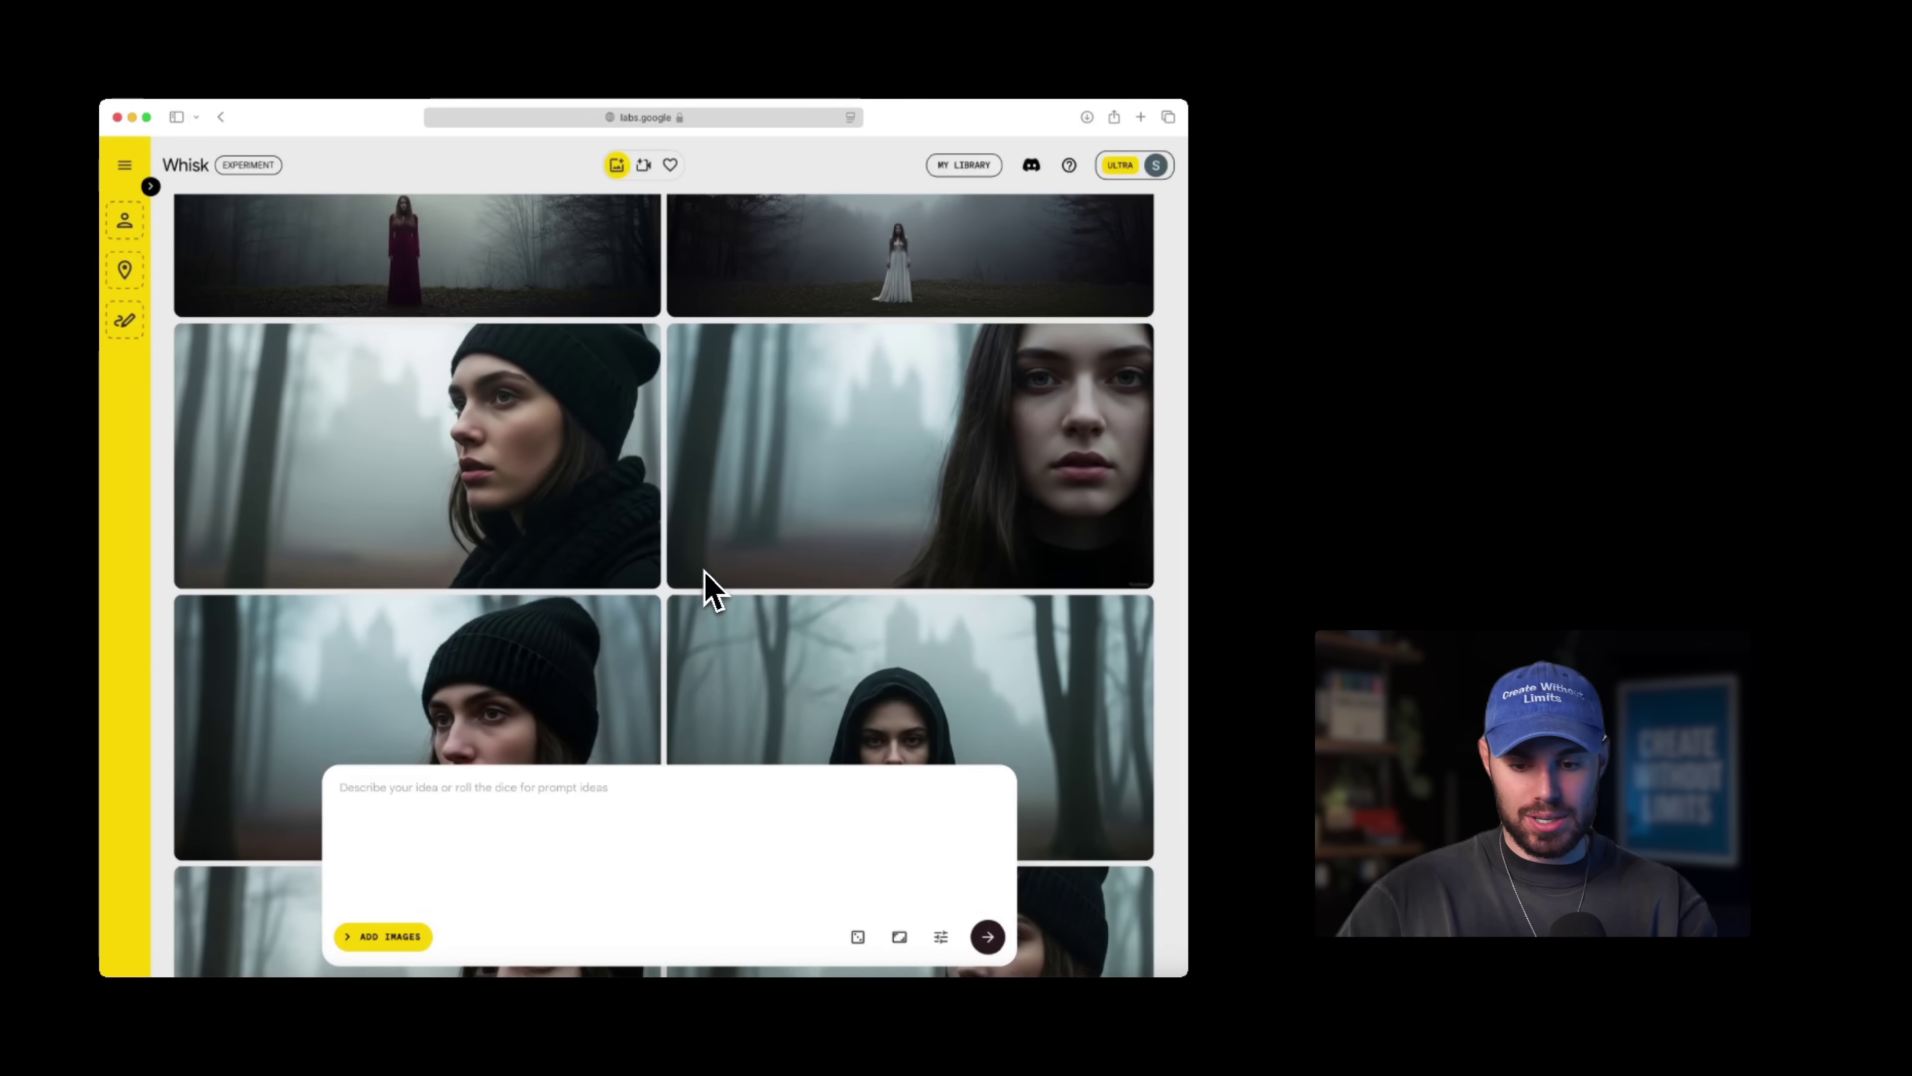
{"action": "scroll", "coordinate": [712, 591], "scroll_direction": "up", "scroll_amount": 5}
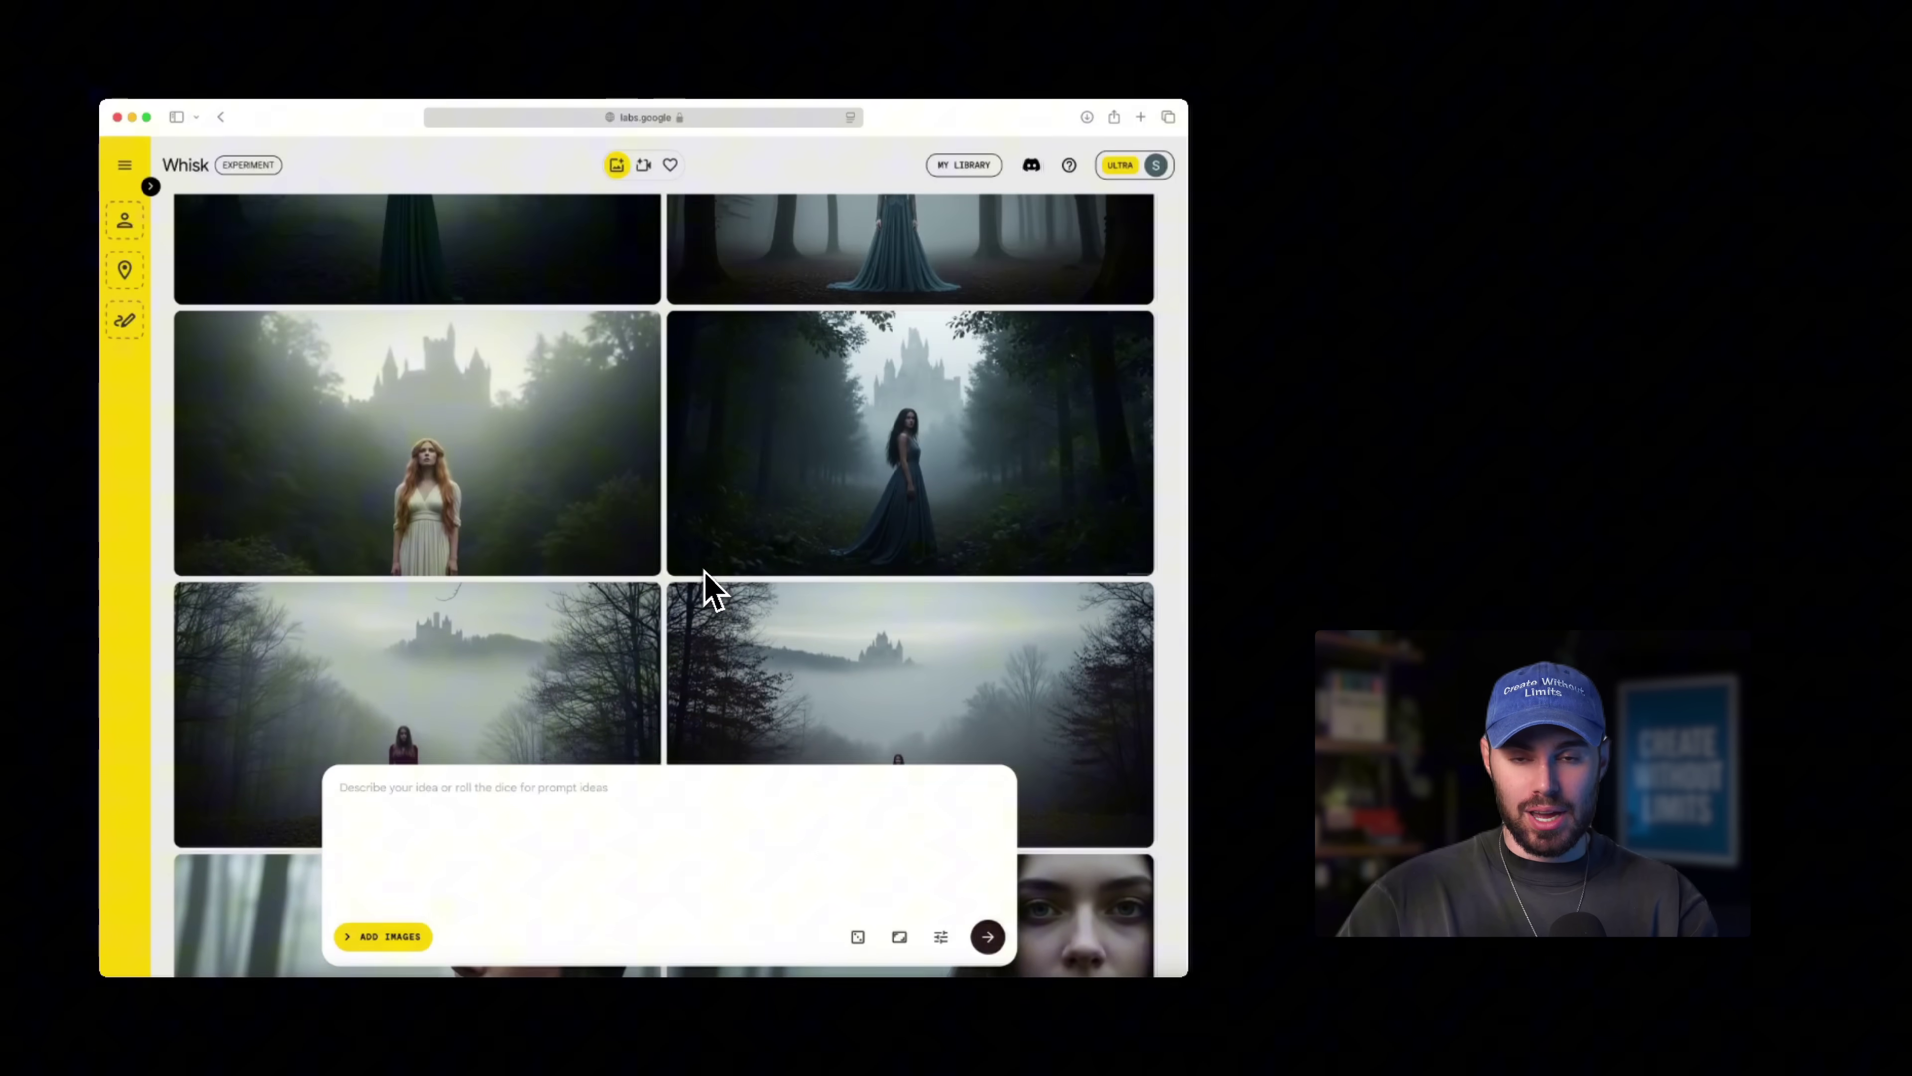
{"action": "scroll", "coordinate": [711, 591], "scroll_direction": "down", "scroll_amount": 10}
{"action": "scroll", "coordinate": [712, 591], "scroll_direction": "down", "scroll_amount": 5}
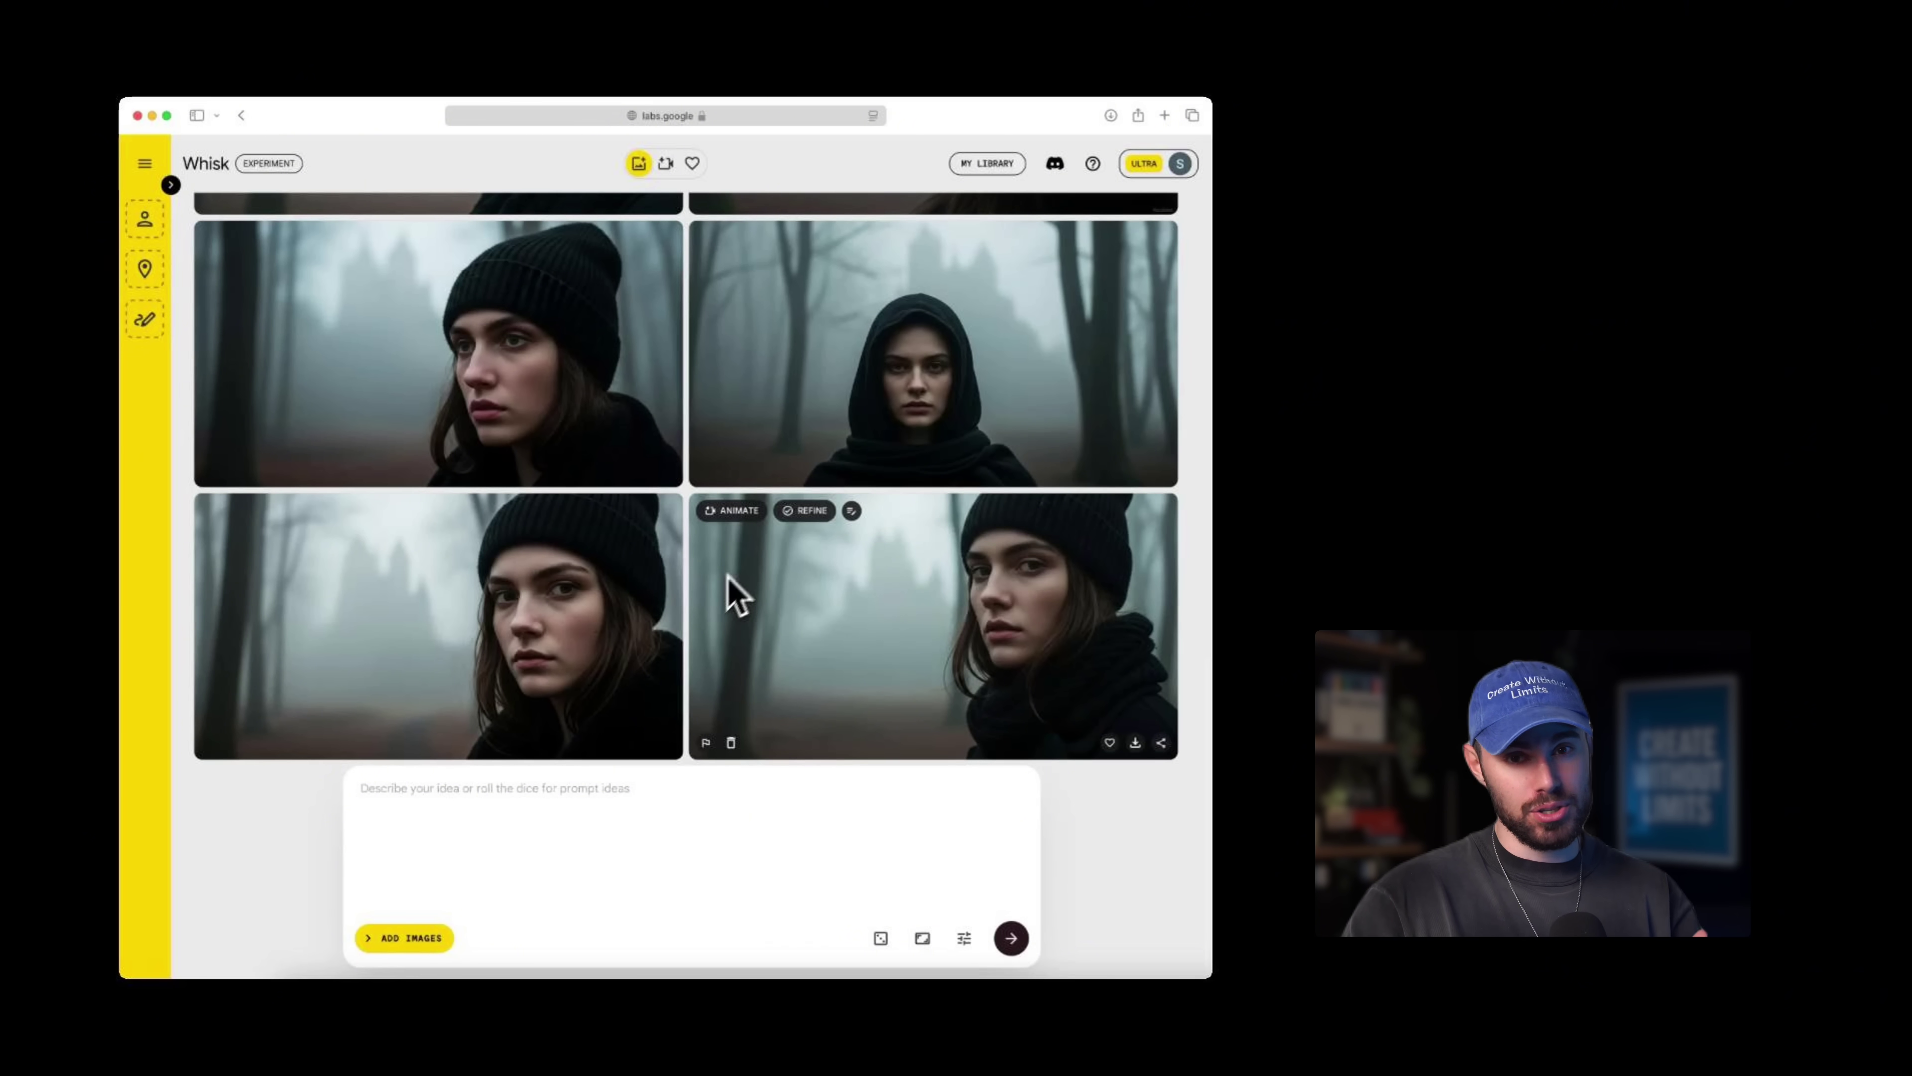
- Paste the moody foggy-forest close-up prompt with the distant castle and generate two portraits
{"action": "left_click", "coordinate": [521, 821]}
{"action": "type", "text": "A moody photo-realistic close-up photograph of a model in a foggy forest. The background is softly blurred, with the faint silhouette of a distant castle visible through the mist. Cinematic lighting, shallow depth of field, natural skin texture"}
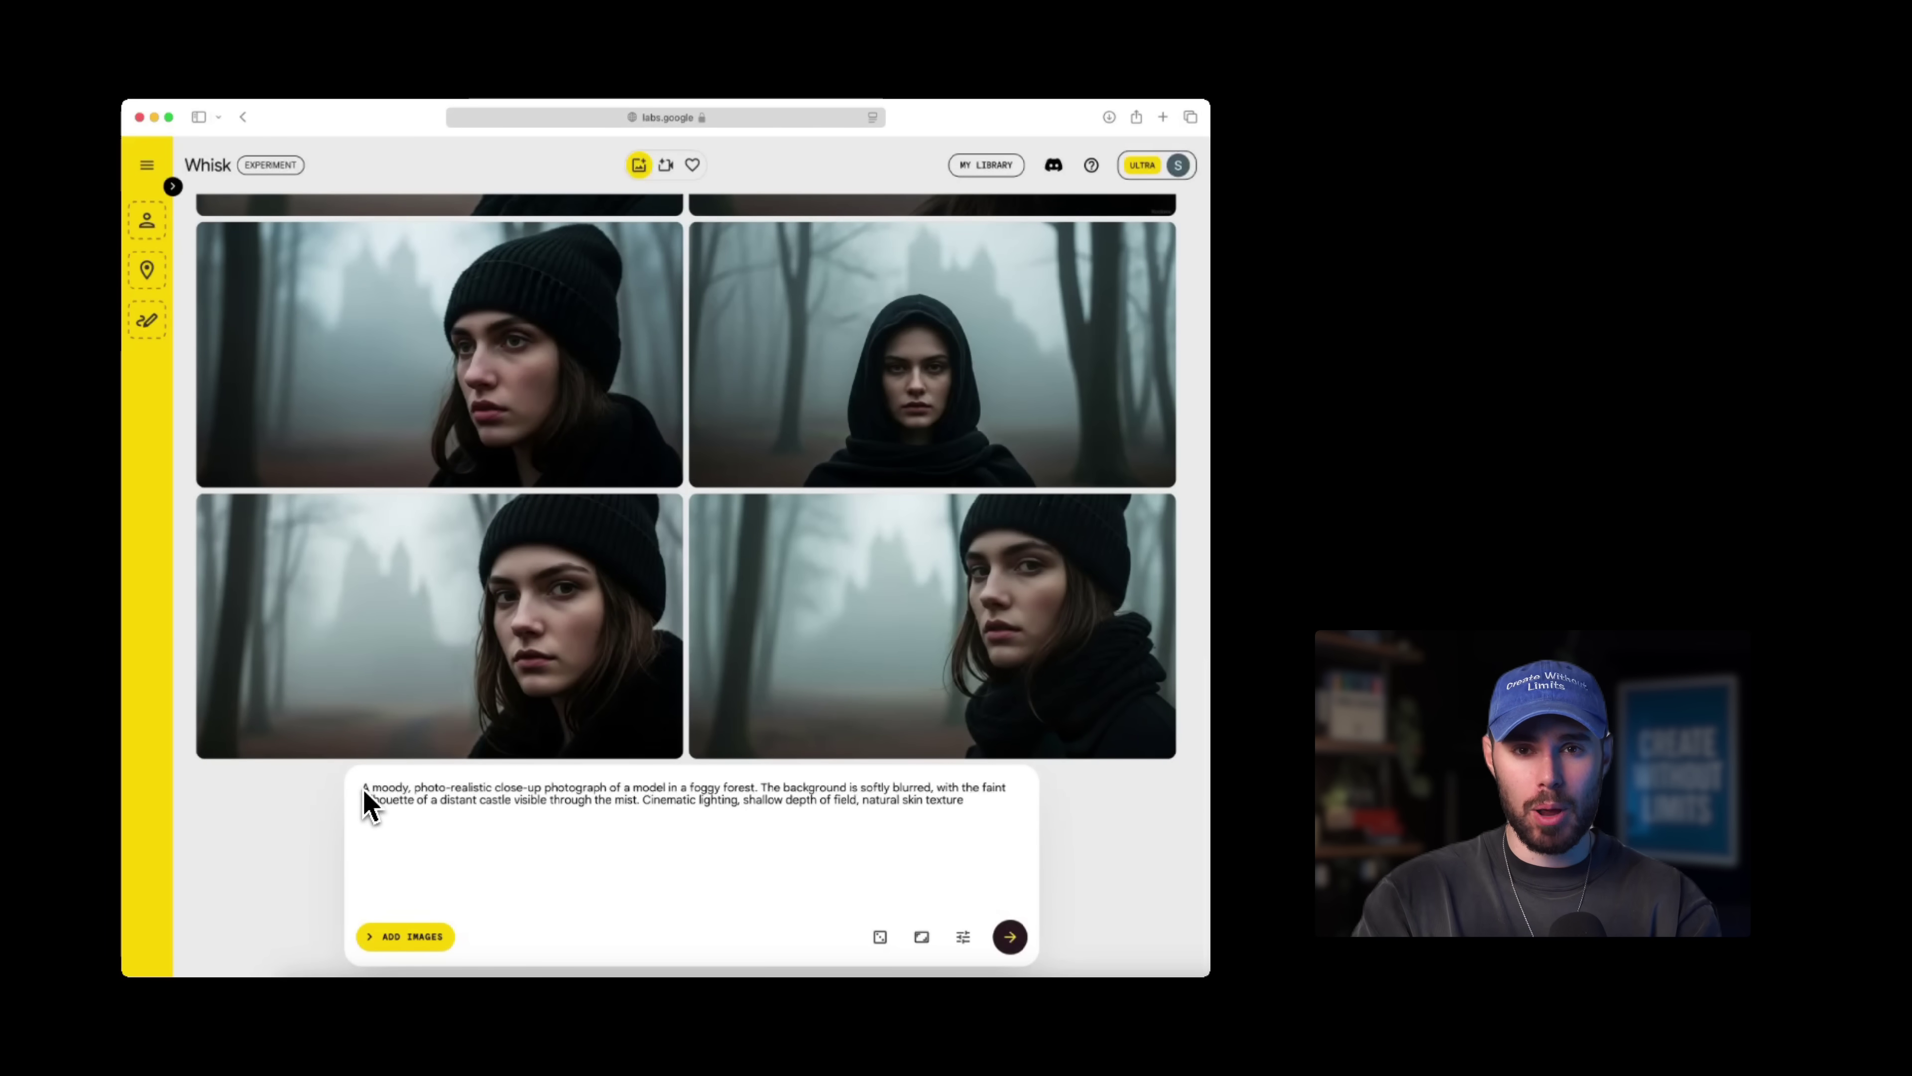
{"action": "left_click_drag", "start_coordinate": [362, 788], "coordinate": [766, 785]}
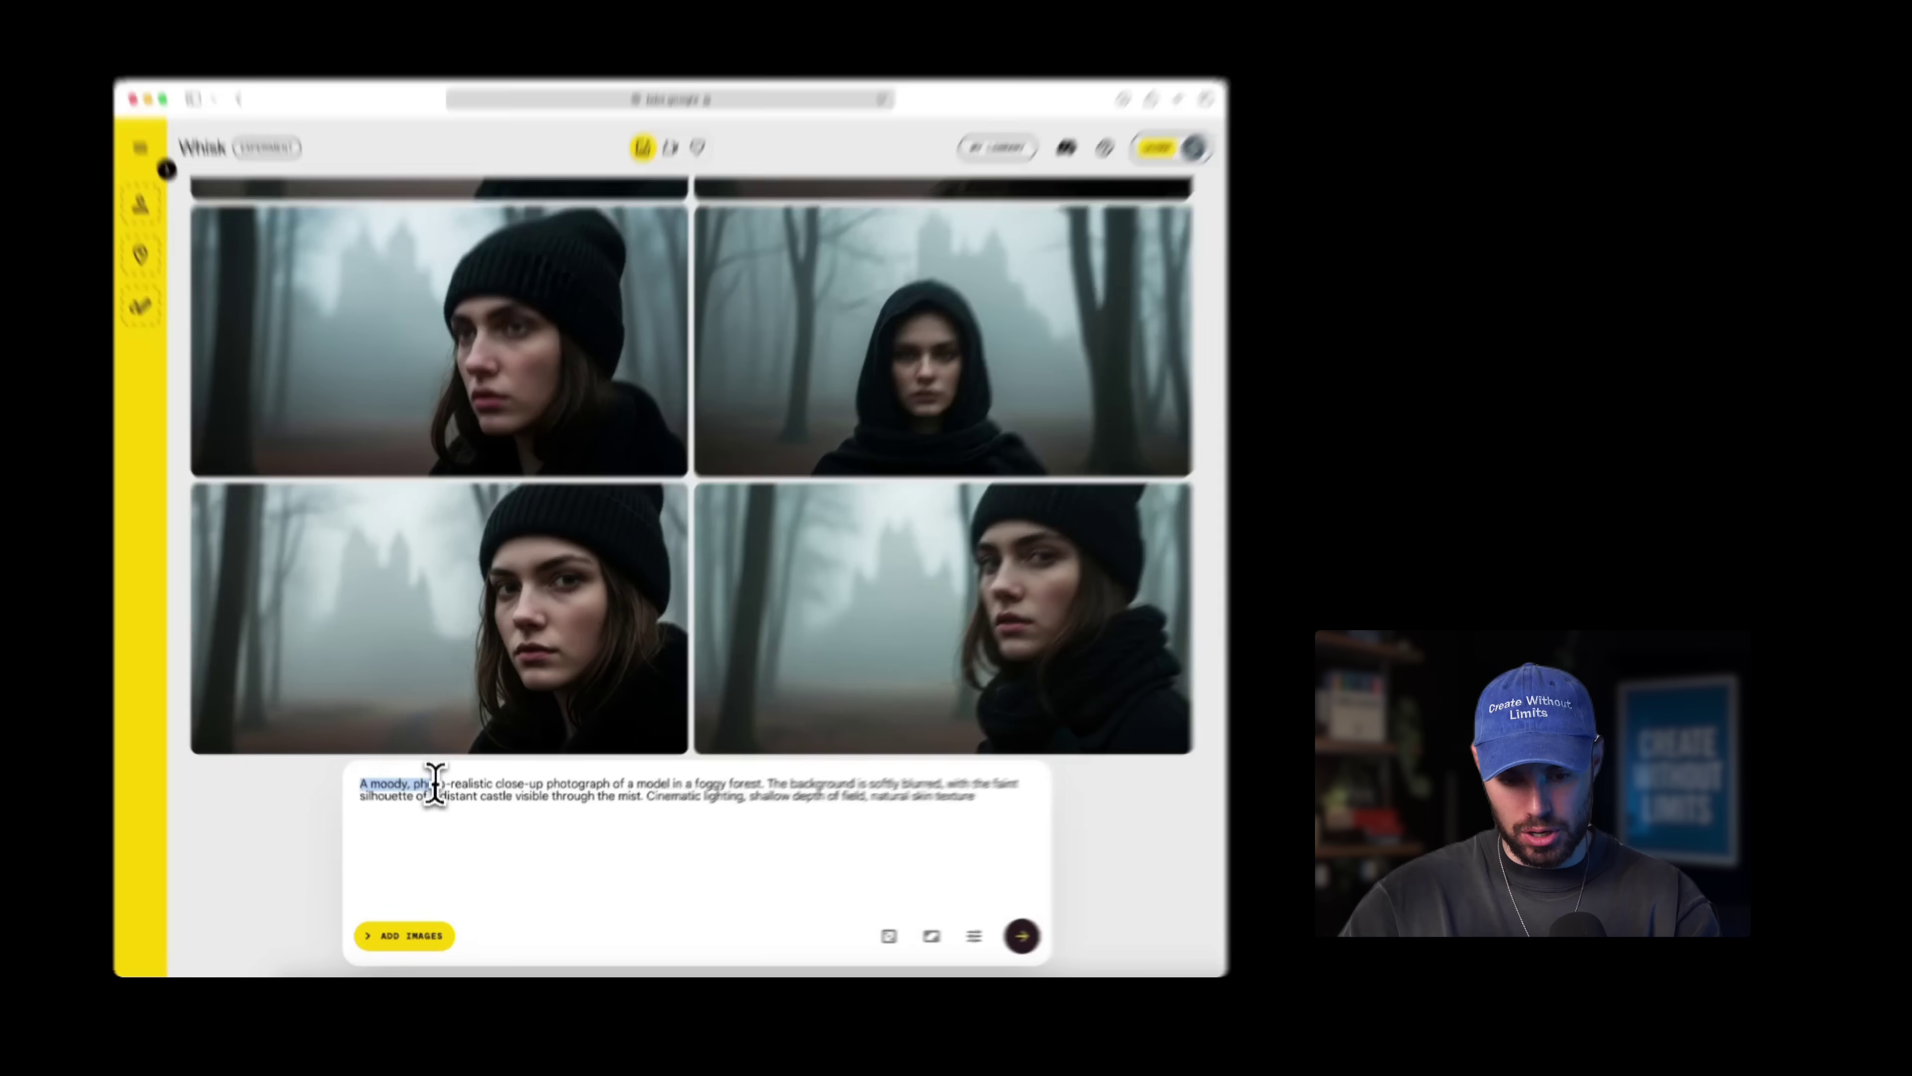
{"action": "left_click", "coordinate": [766, 784]}
{"action": "left_click_drag", "start_coordinate": [538, 556], "coordinate": [462, 583]}
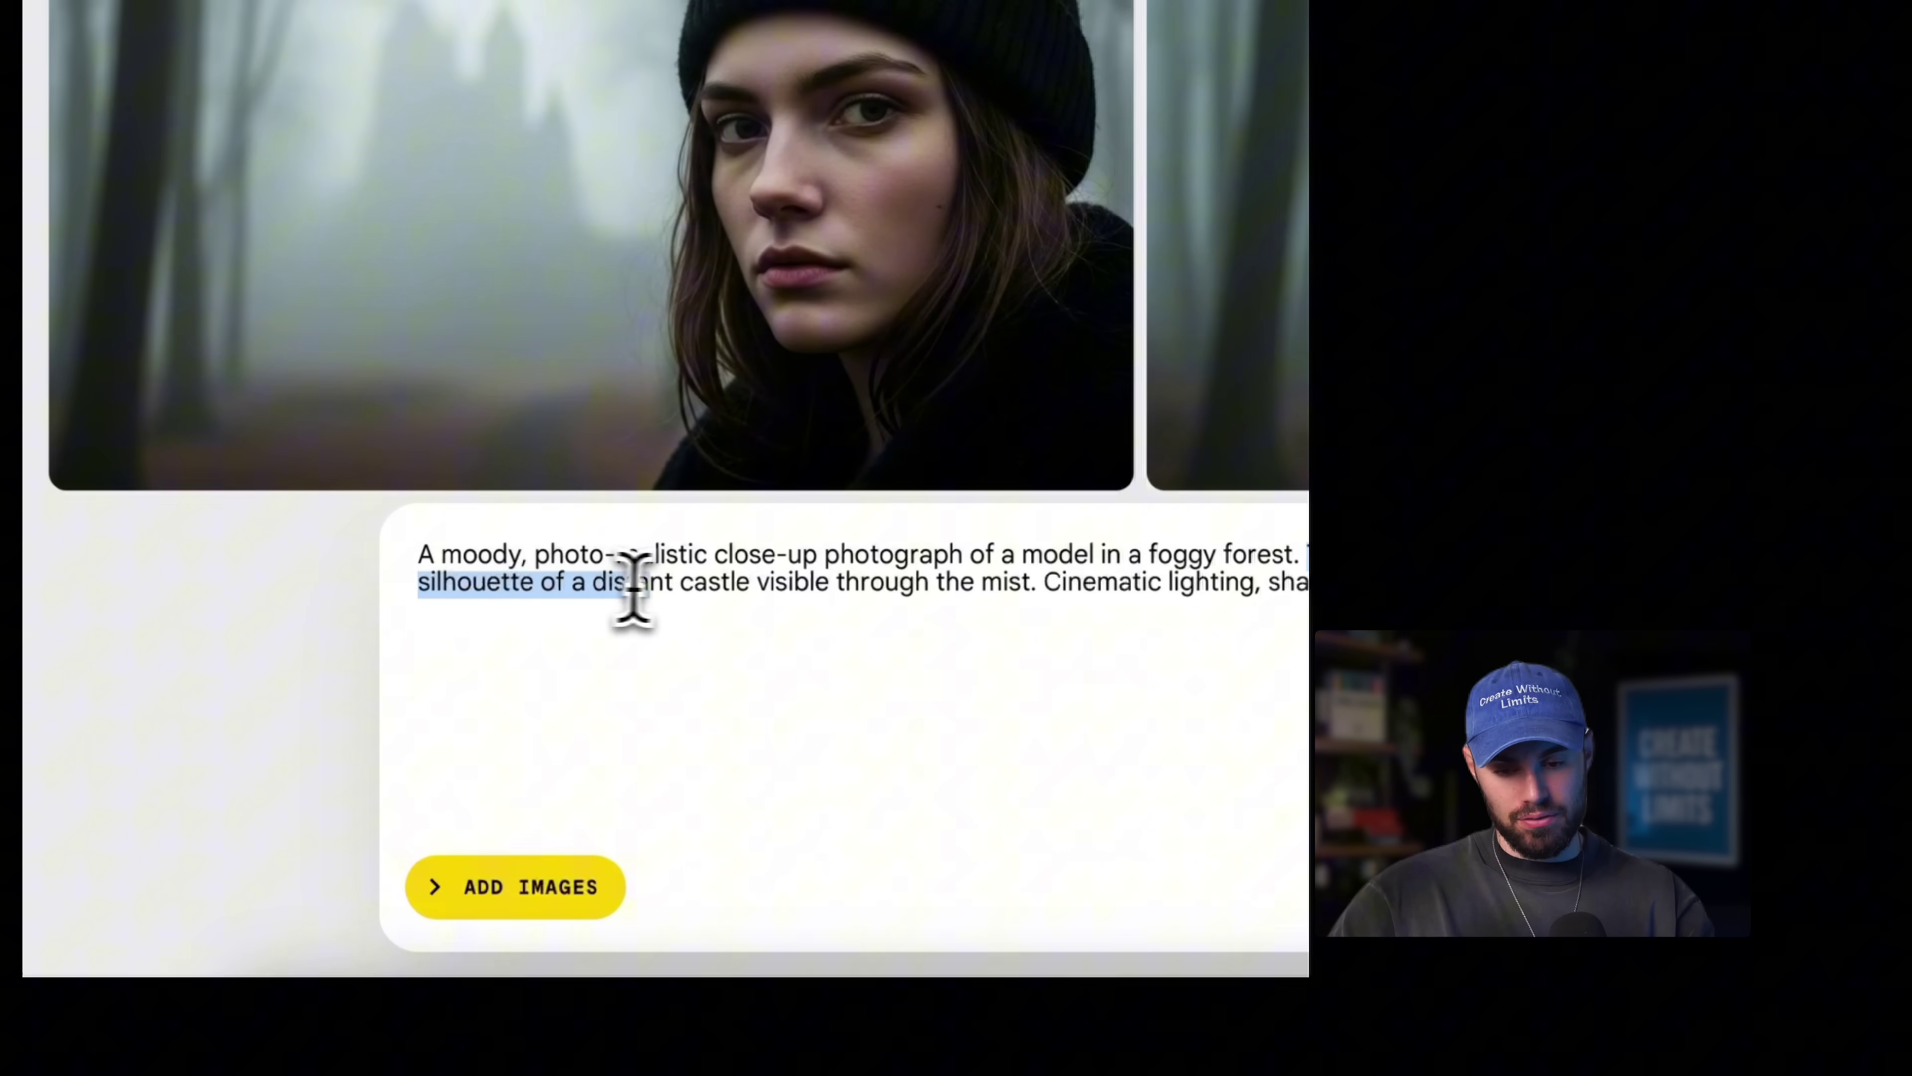
{"action": "left_click_drag", "start_coordinate": [632, 587], "coordinate": [862, 555]}
{"action": "left_click", "coordinate": [866, 572]}
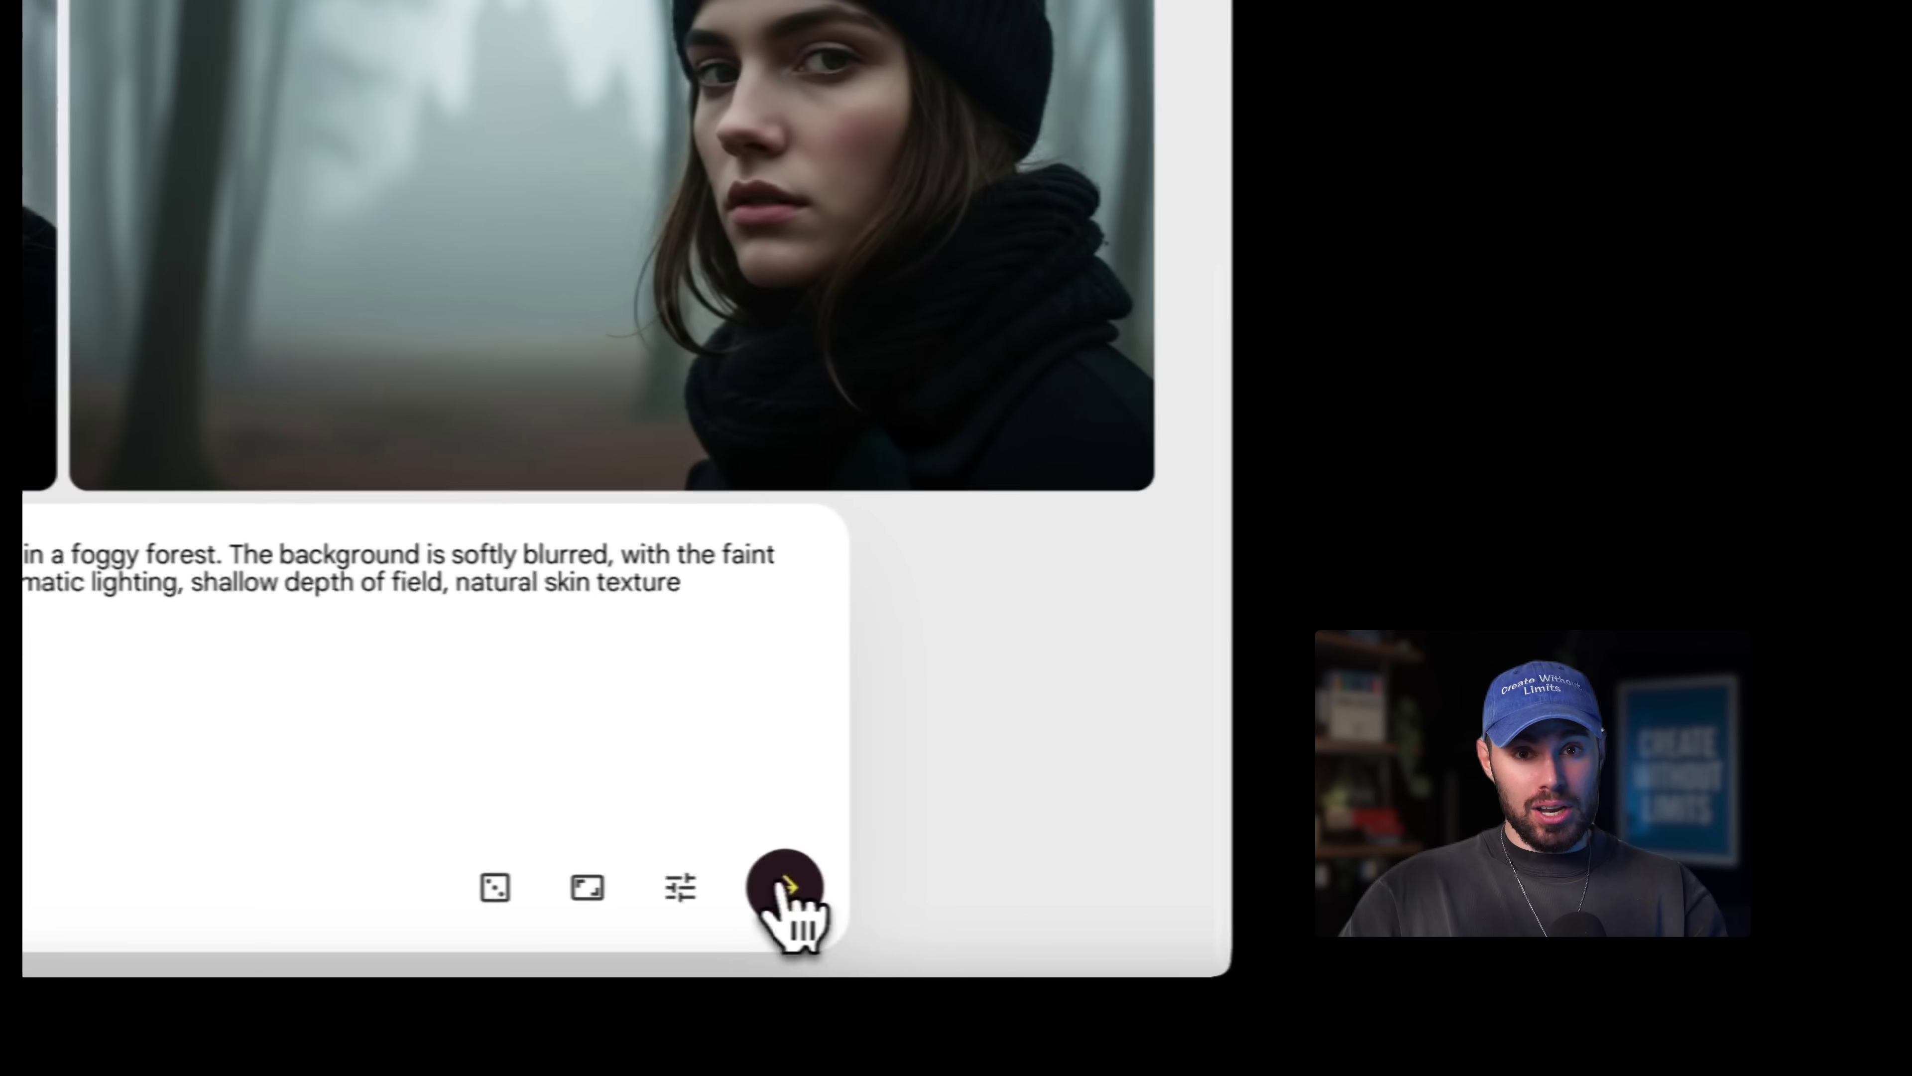
{"action": "left_click", "coordinate": [1010, 936]}
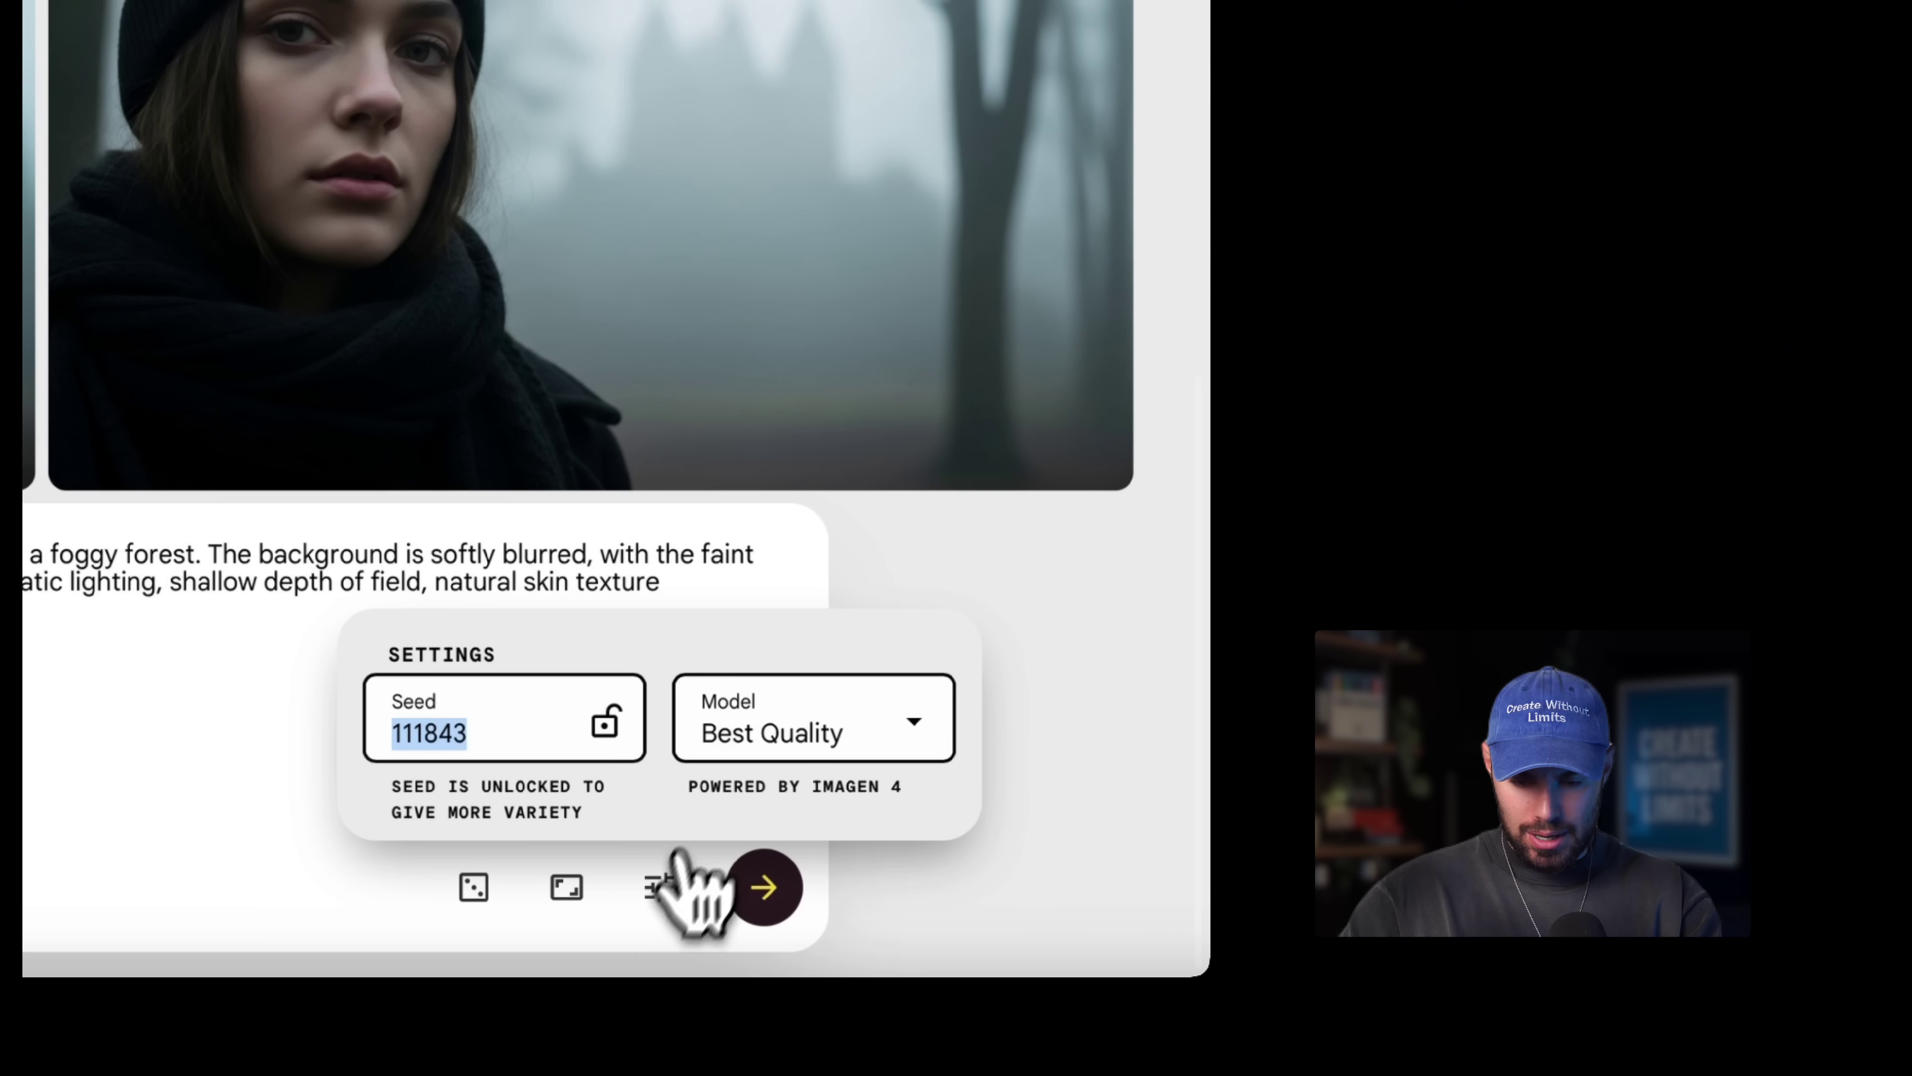
- Keep the model on Best Quality and regenerate the foggy-forest portraits
{"action": "left_click", "coordinate": [786, 742]}
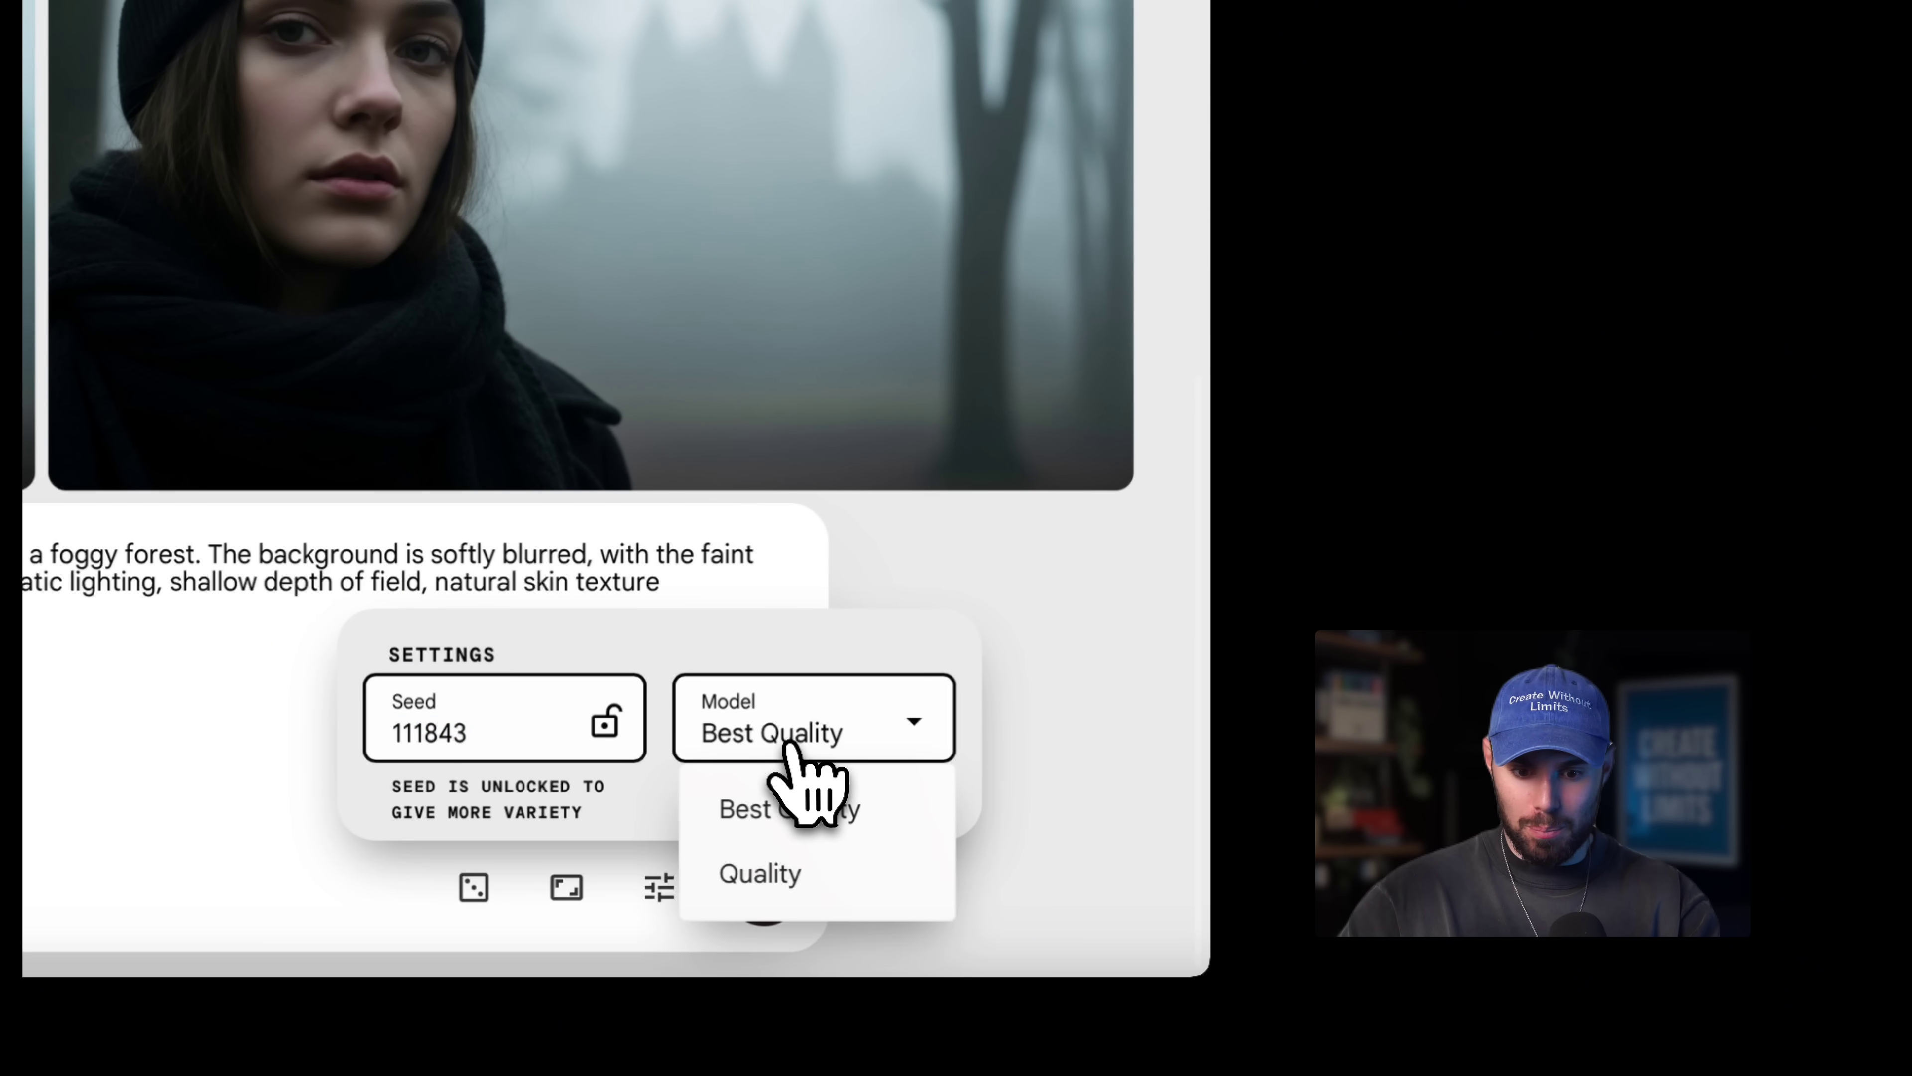
{"action": "left_click", "coordinate": [803, 810]}
{"action": "left_click", "coordinate": [661, 885]}
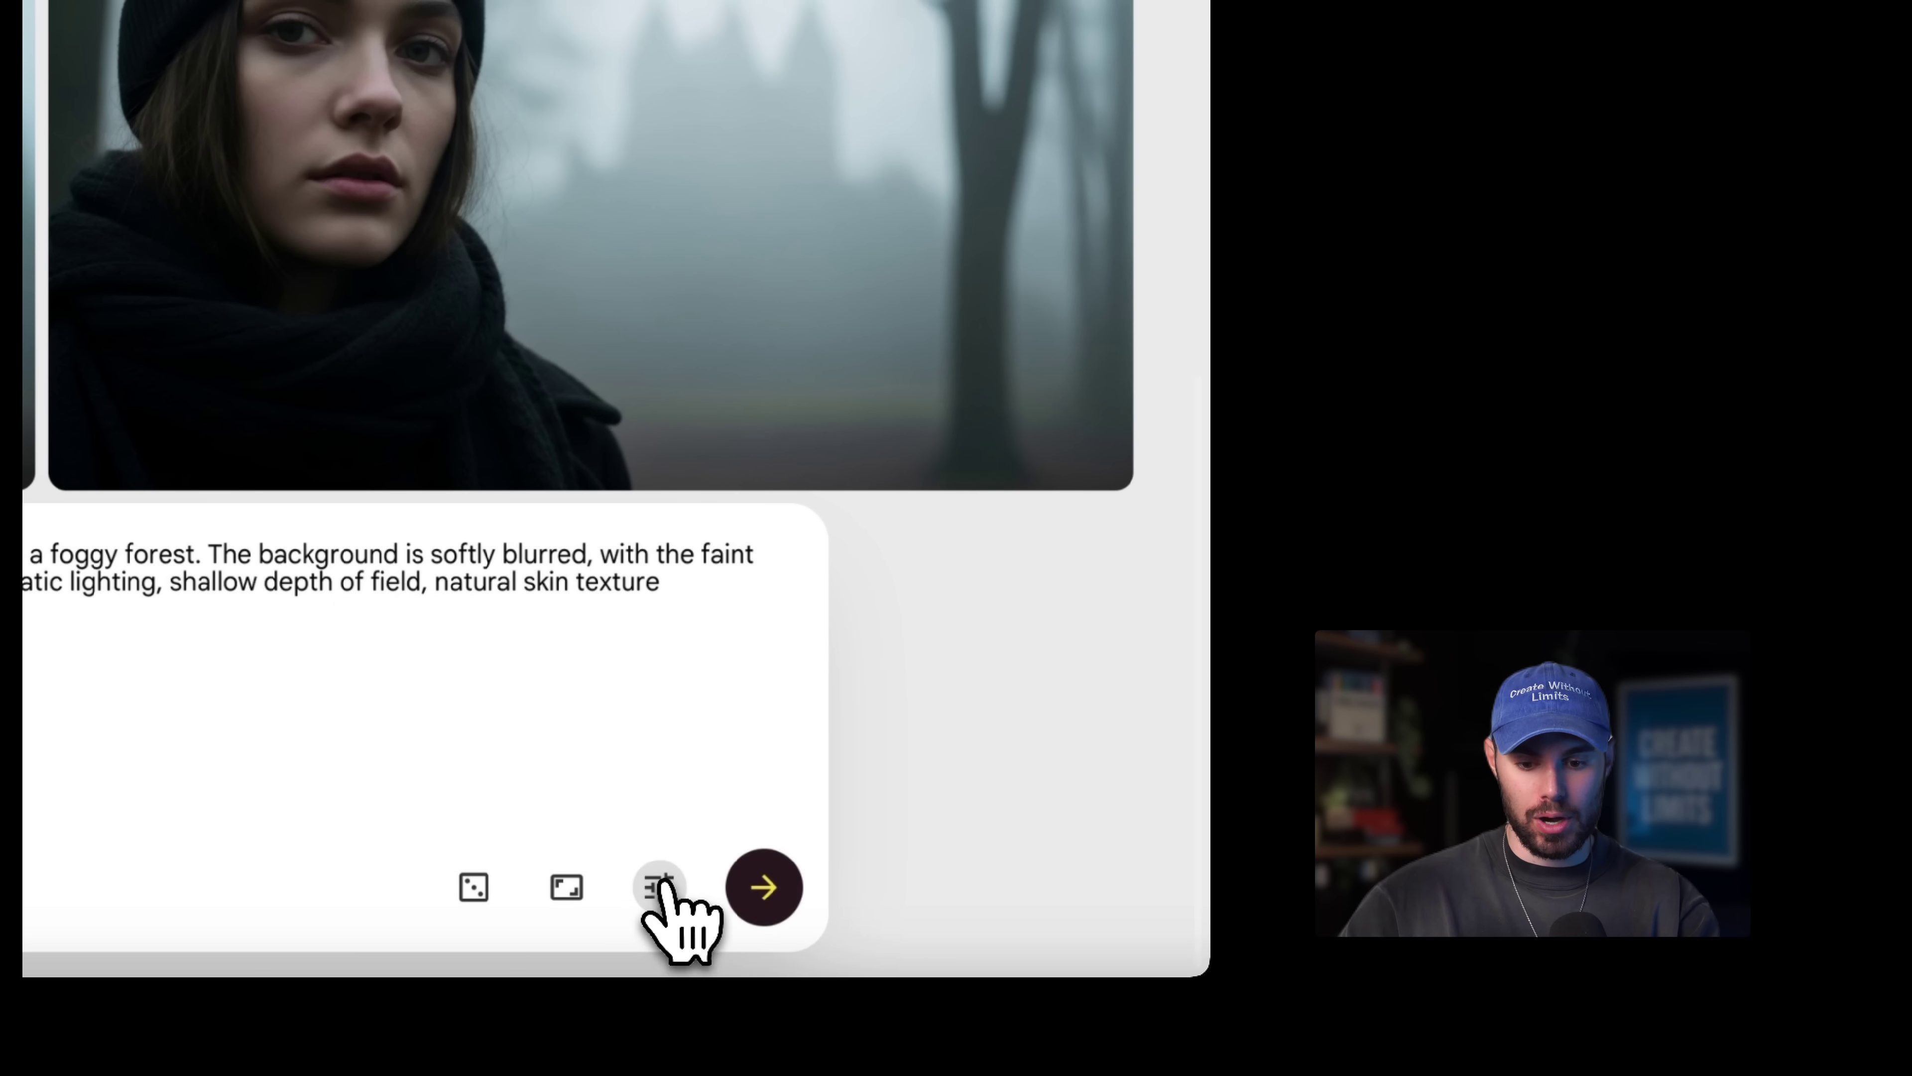
{"action": "left_click", "coordinate": [764, 888]}
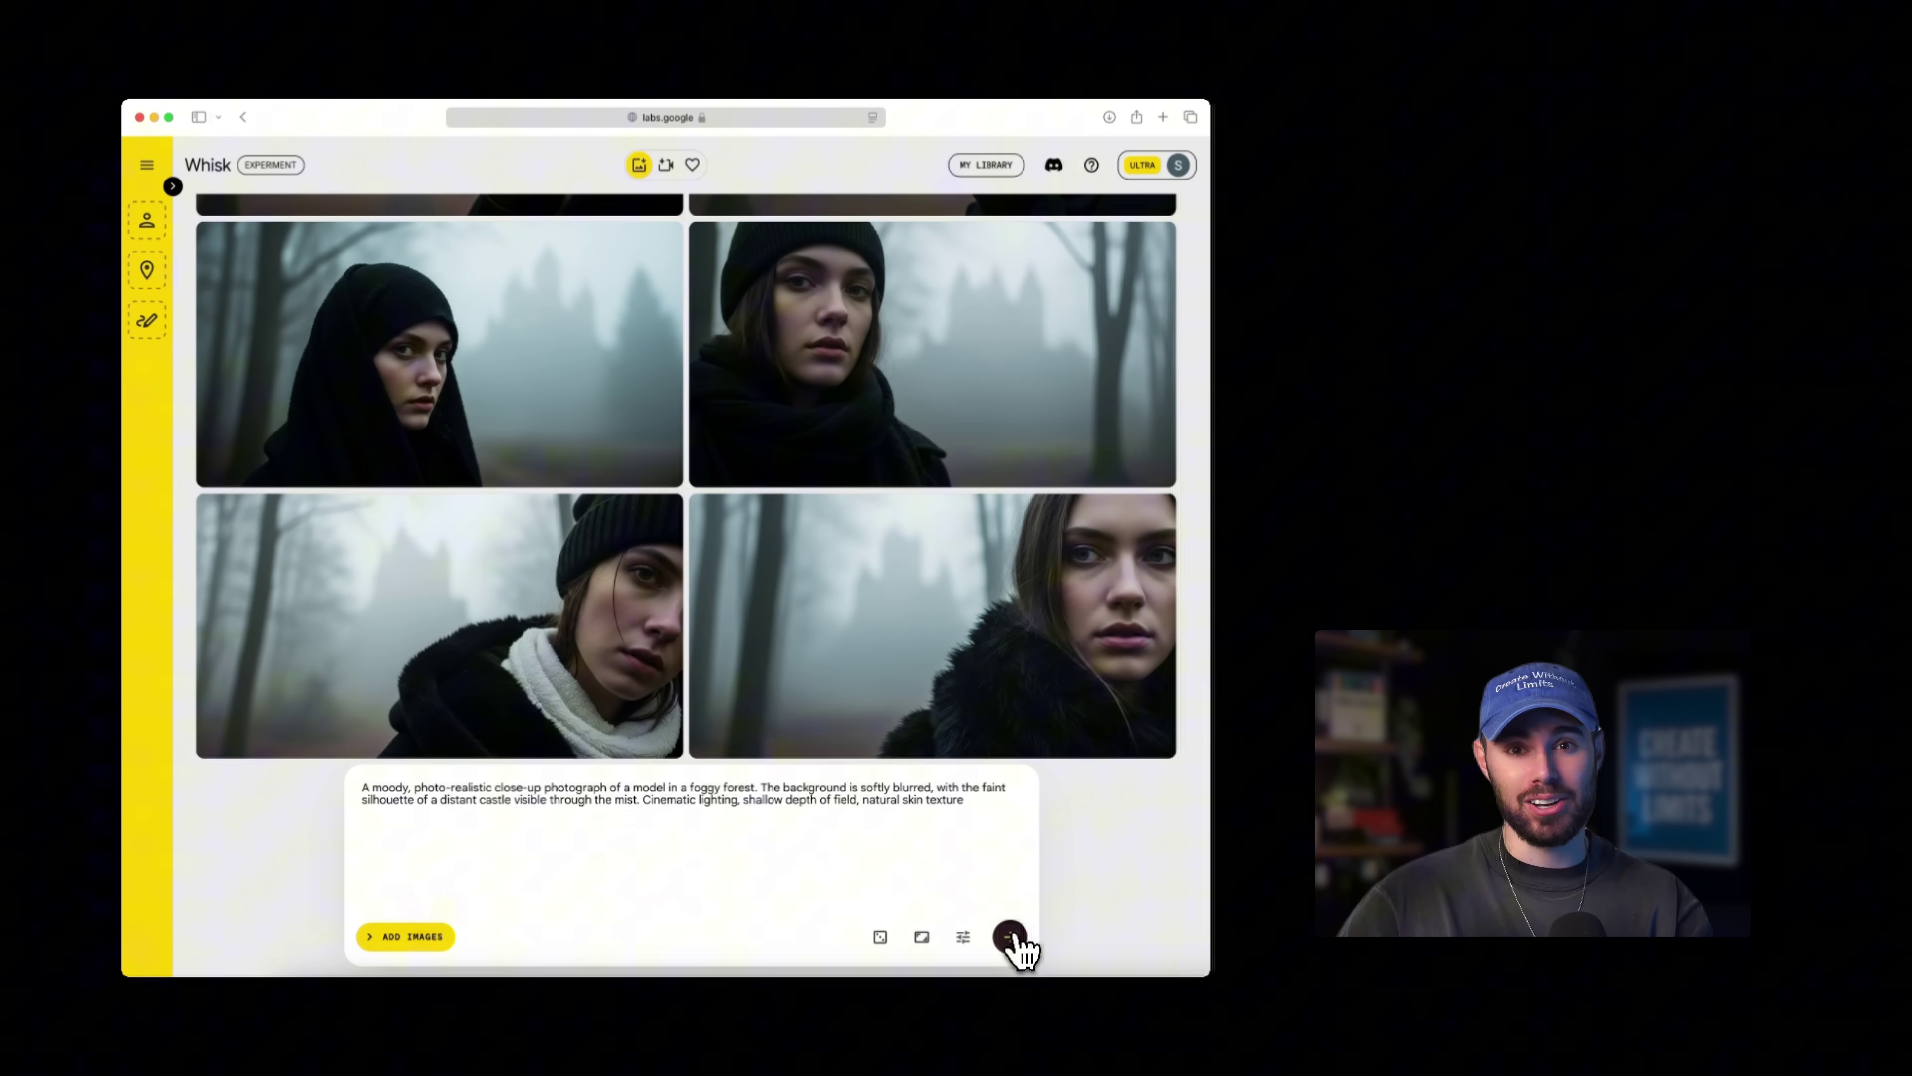
- Scroll up through the results grid to compare the new portrait variations
{"action": "mouse_move", "coordinate": [678, 655]}
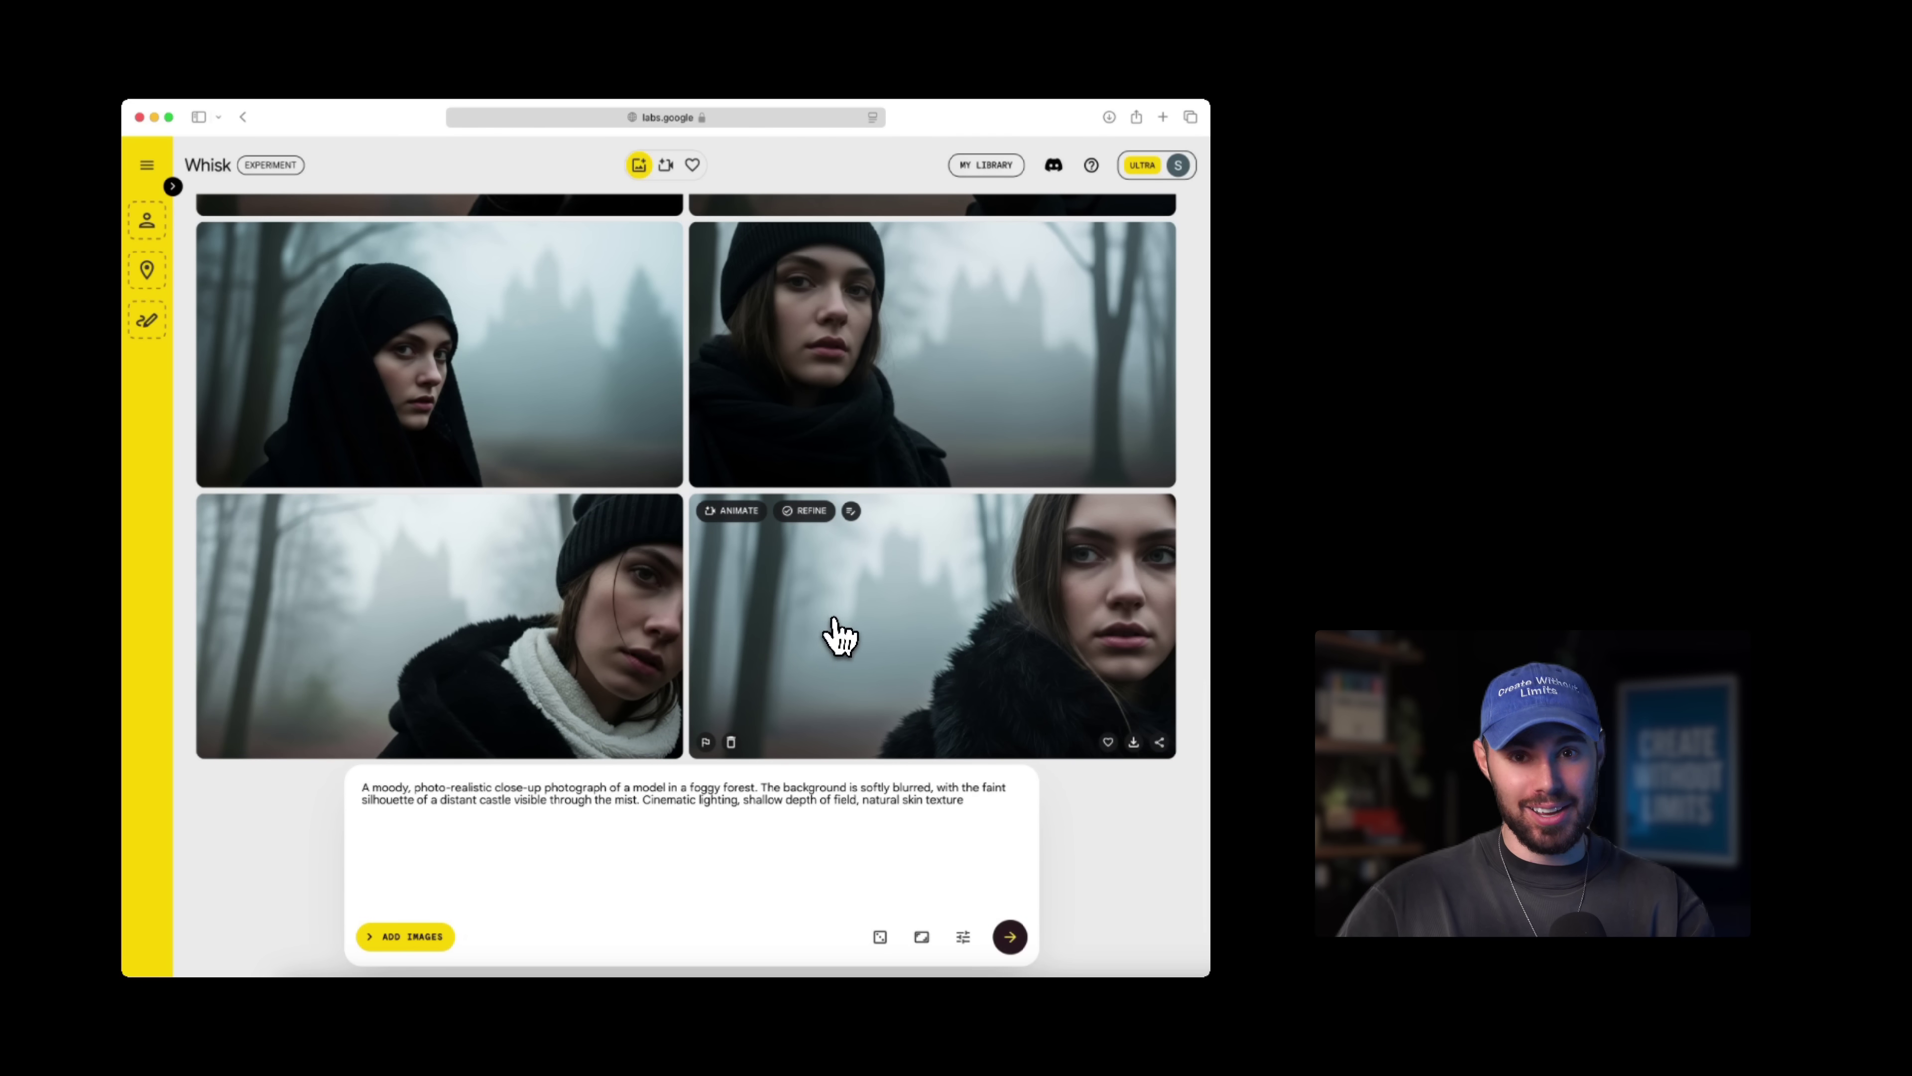
{"action": "scroll", "coordinate": [847, 637], "scroll_direction": "up", "scroll_amount": 6}
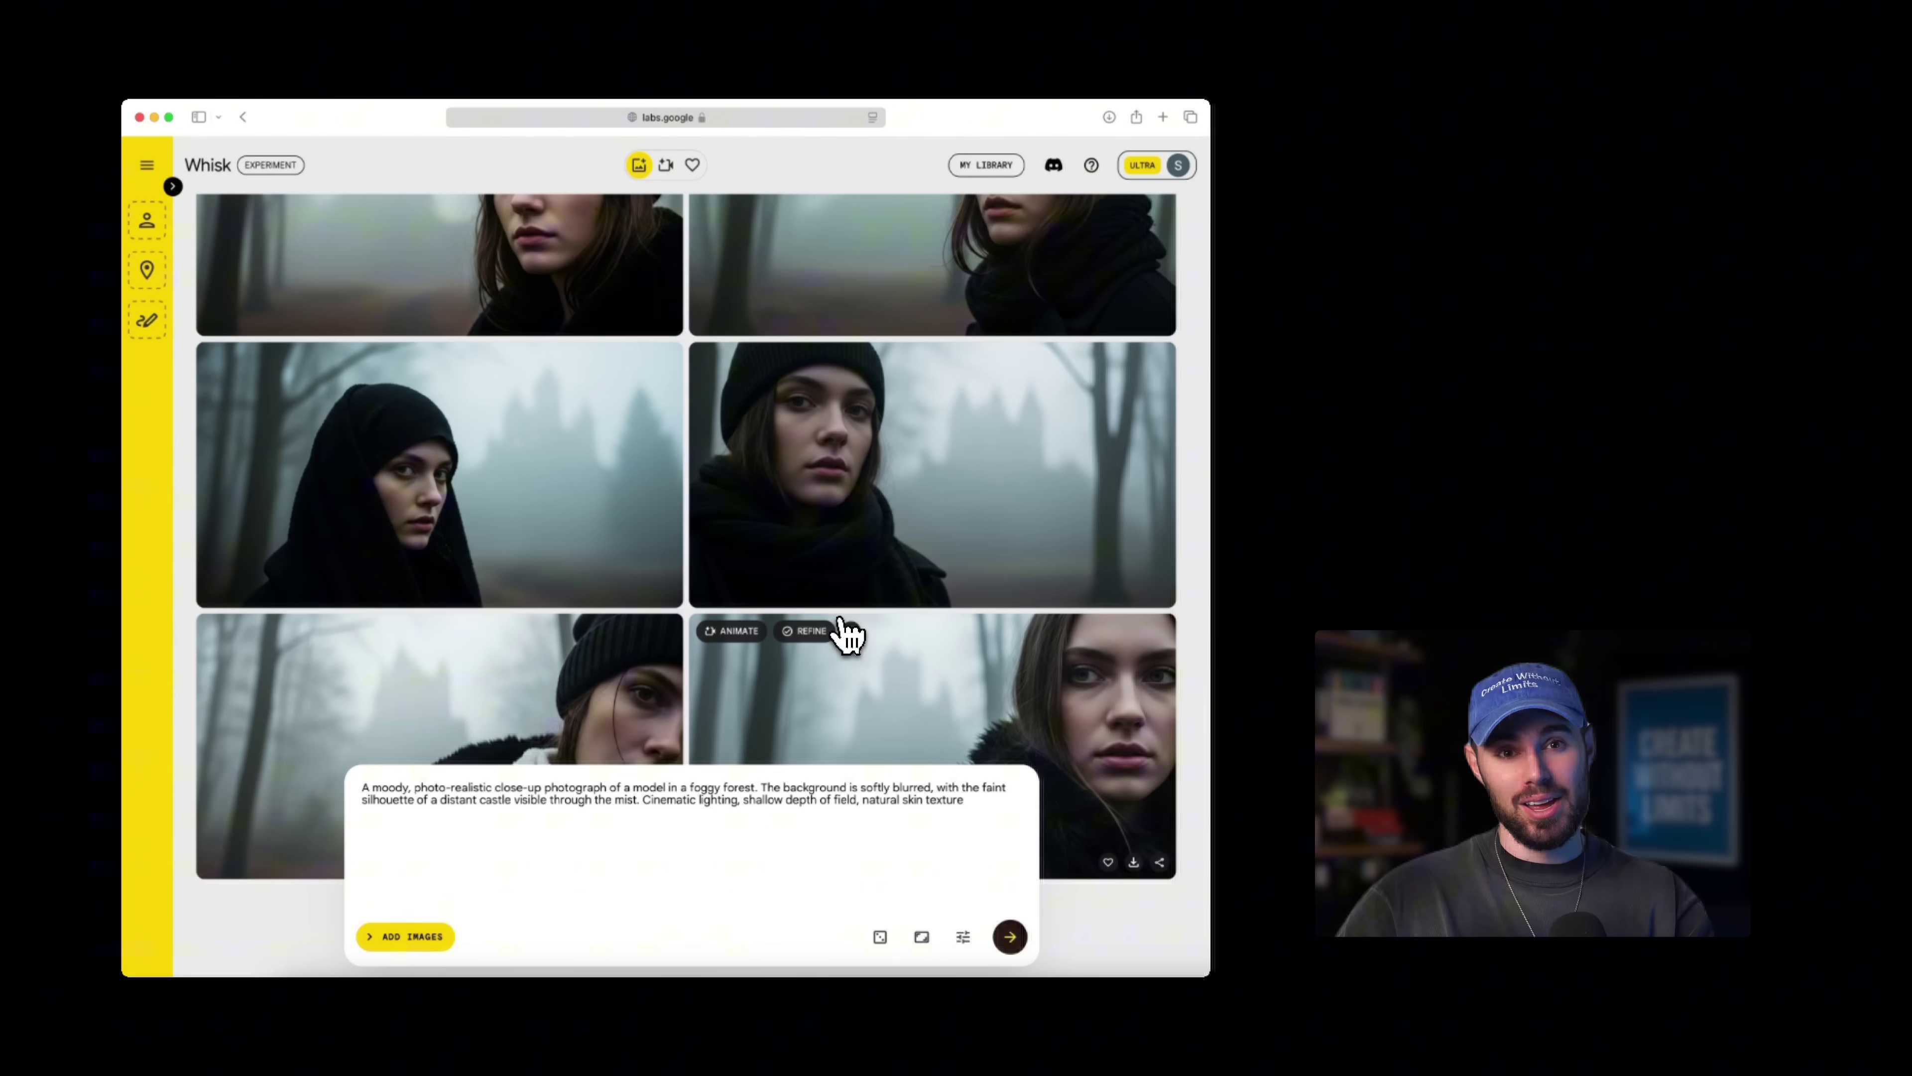
{"action": "scroll", "coordinate": [847, 636], "scroll_direction": "up", "scroll_amount": 3}
{"action": "mouse_move", "coordinate": [896, 558]}
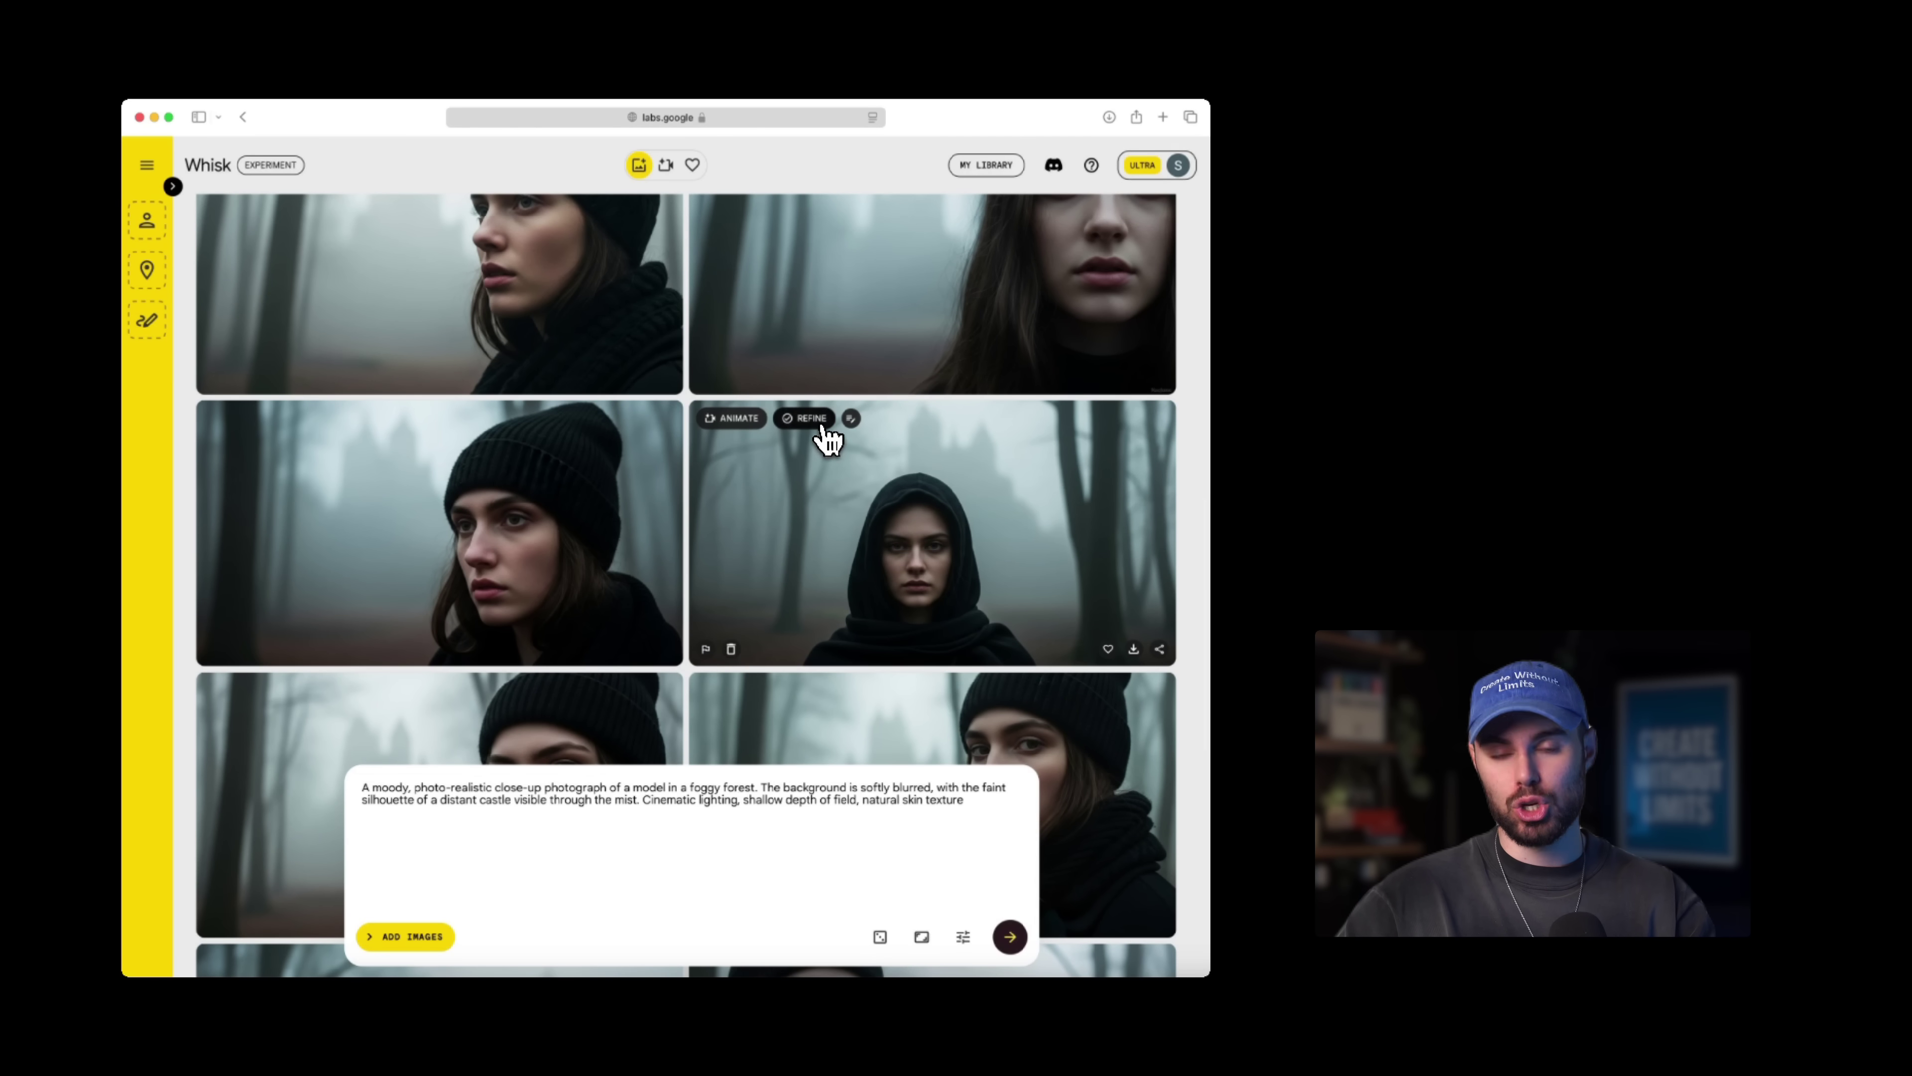
- Refine and download the hooded woman portrait, then switch to the Enhancor tab
{"action": "left_click", "coordinate": [804, 418]}
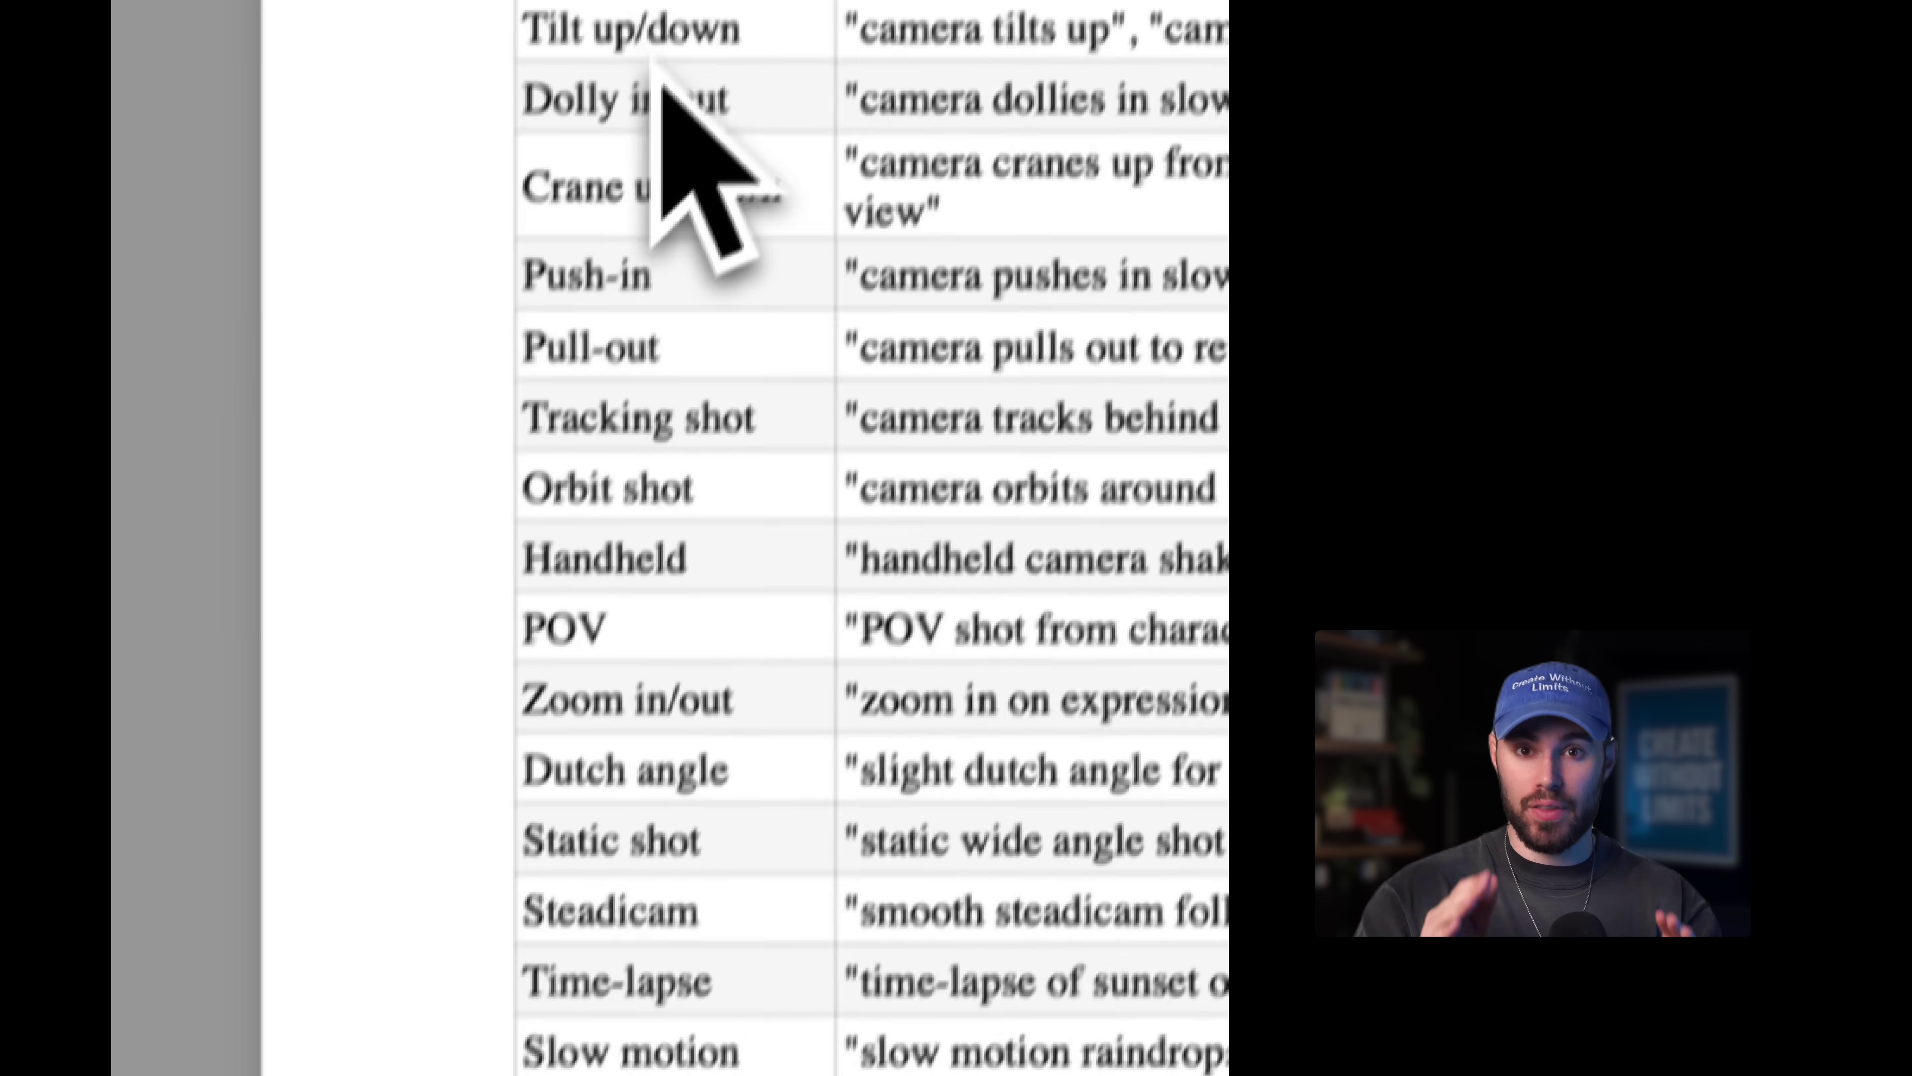
{"action": "scroll", "coordinate": [653, 829], "scroll_direction": "down", "scroll_amount": 5}
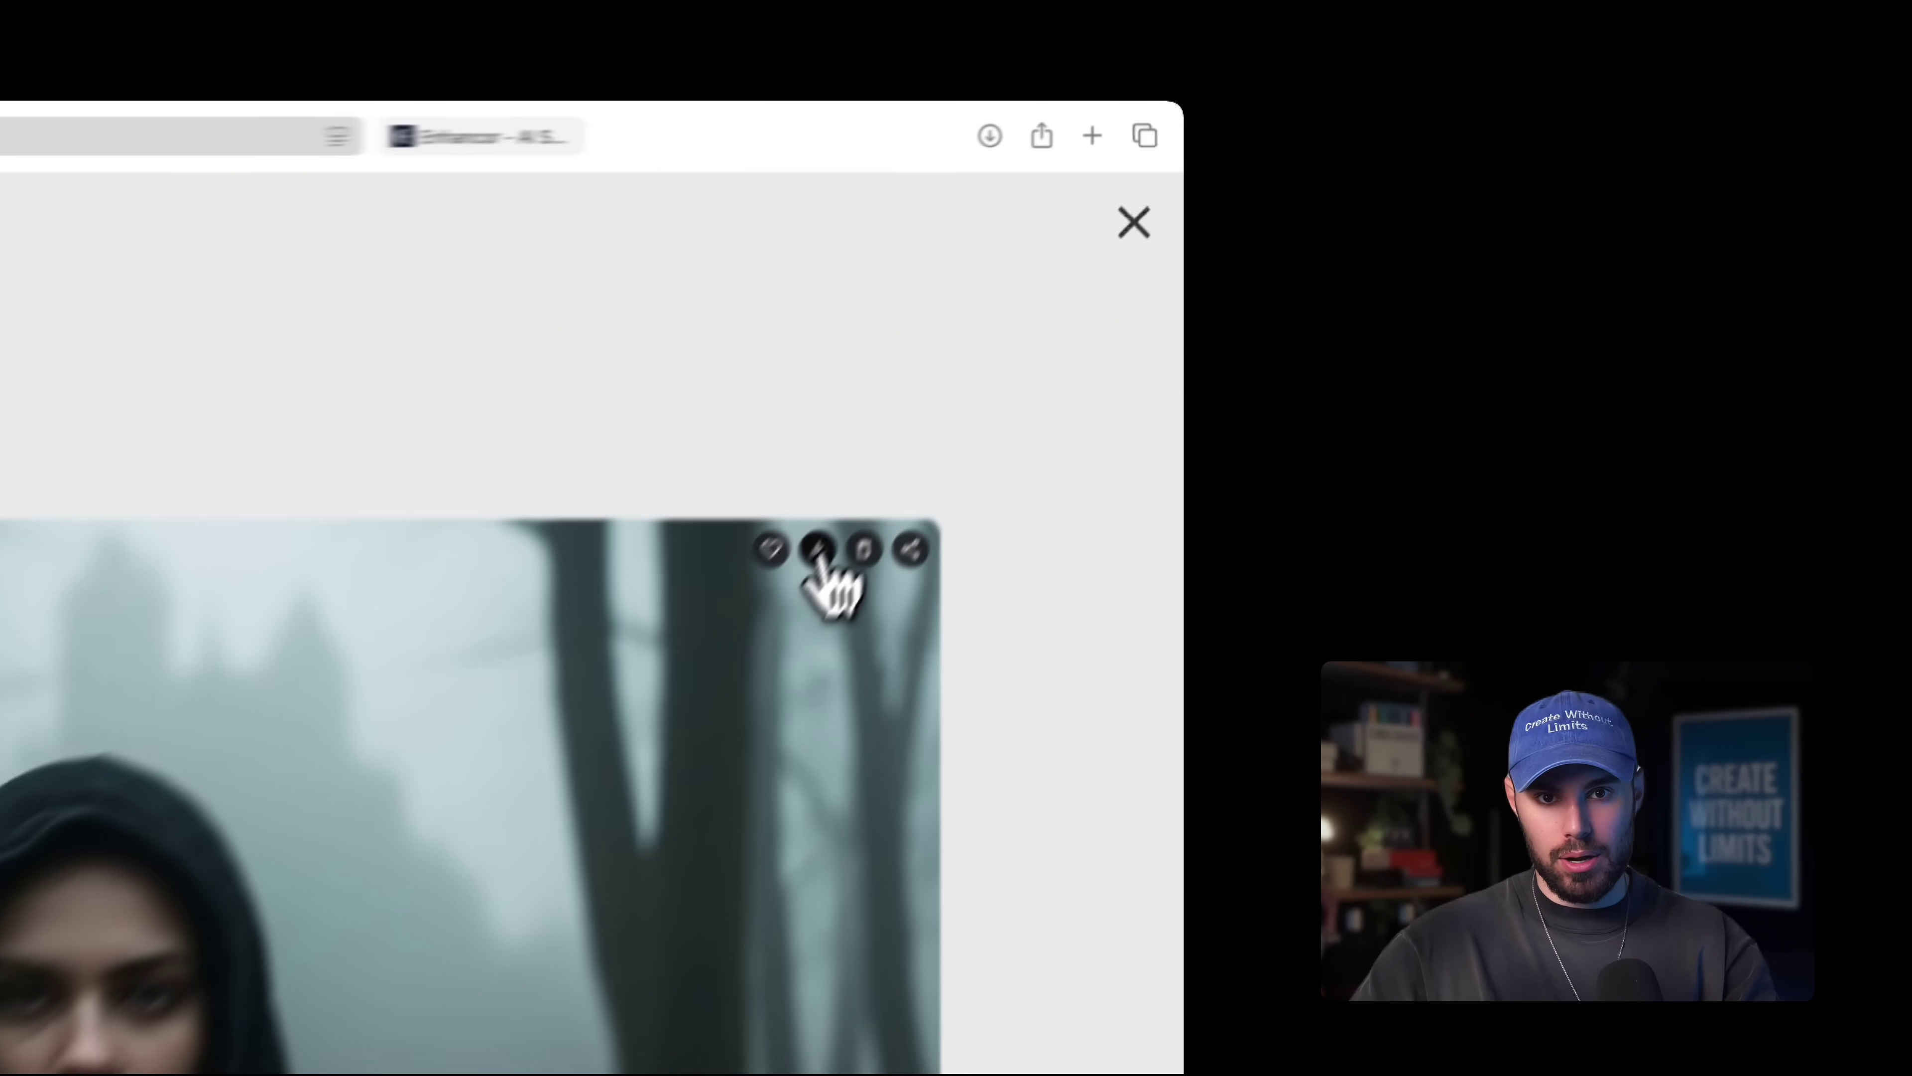
{"action": "left_click", "coordinate": [993, 334]}
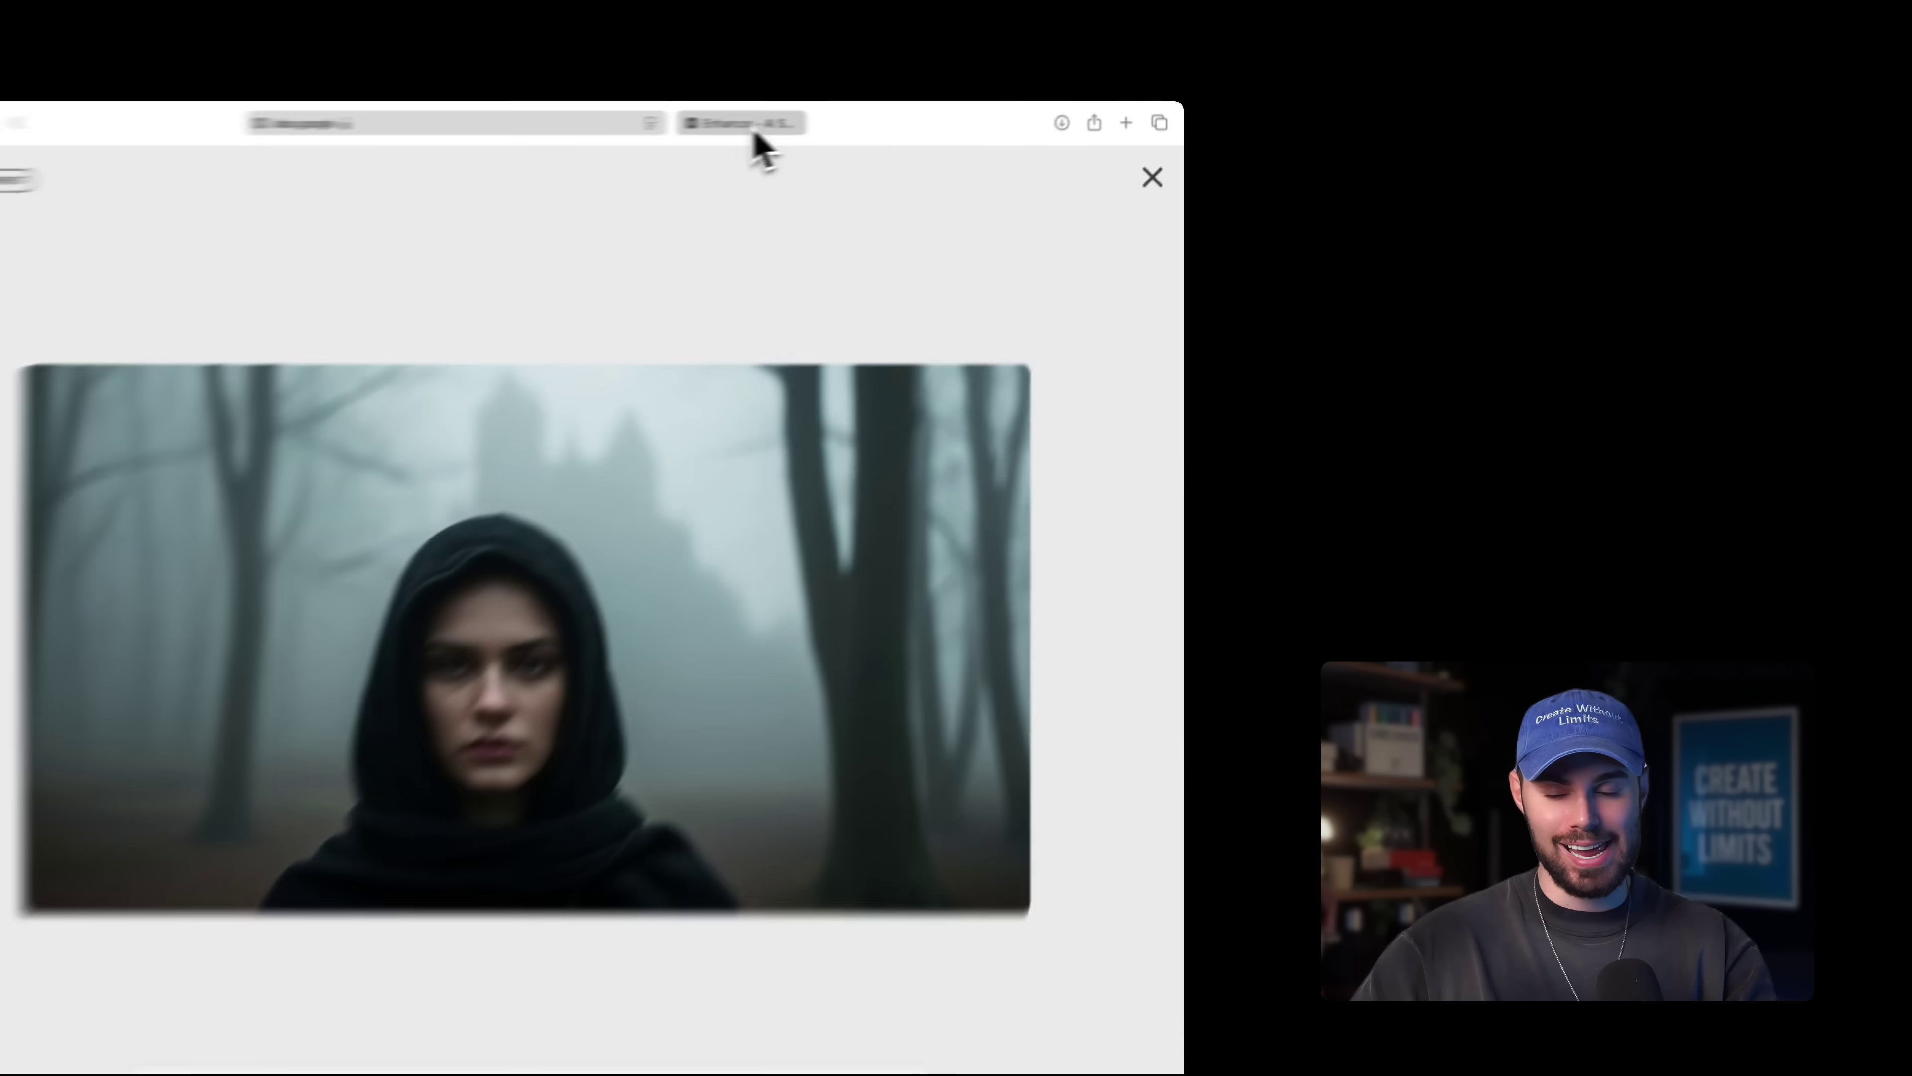
{"action": "left_click", "coordinate": [421, 143]}
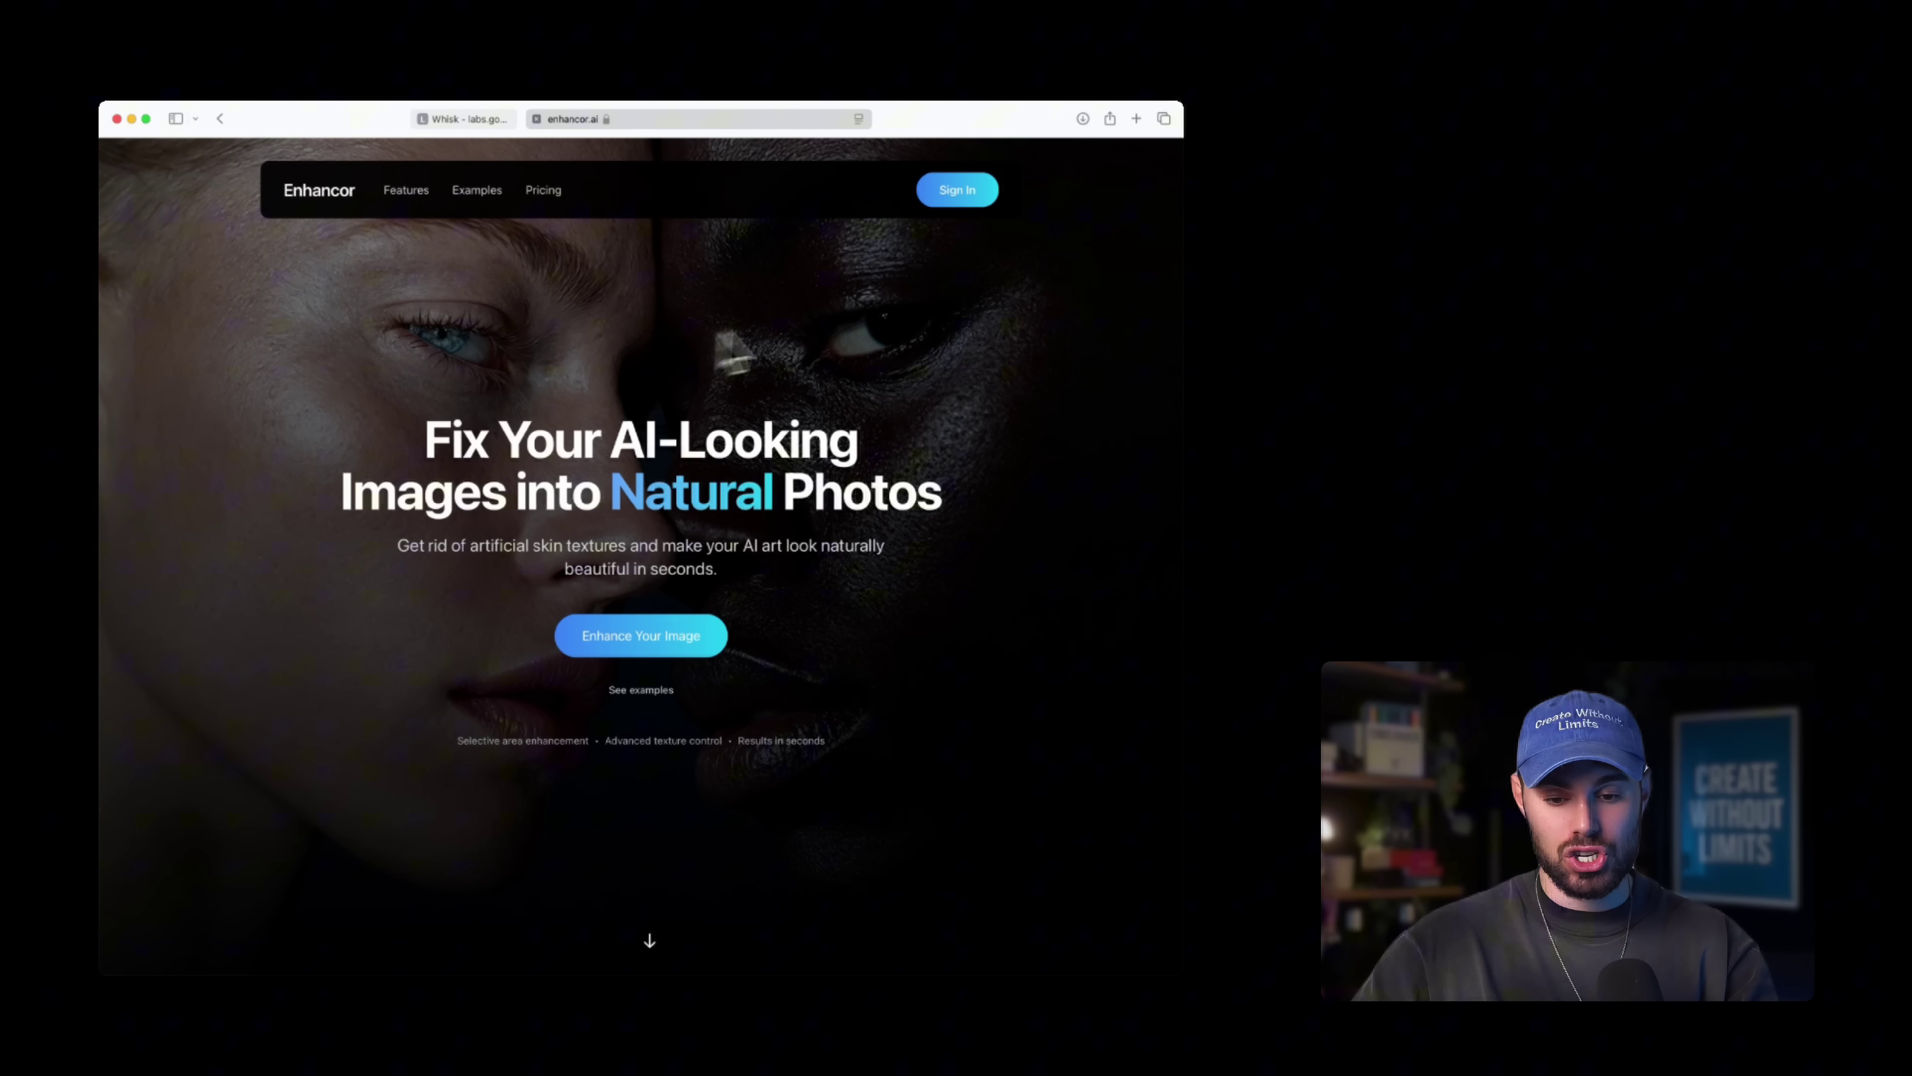
- Sign in to Enhancor and choose Context Editing from the Tools menu
{"action": "left_click", "coordinate": [955, 192]}
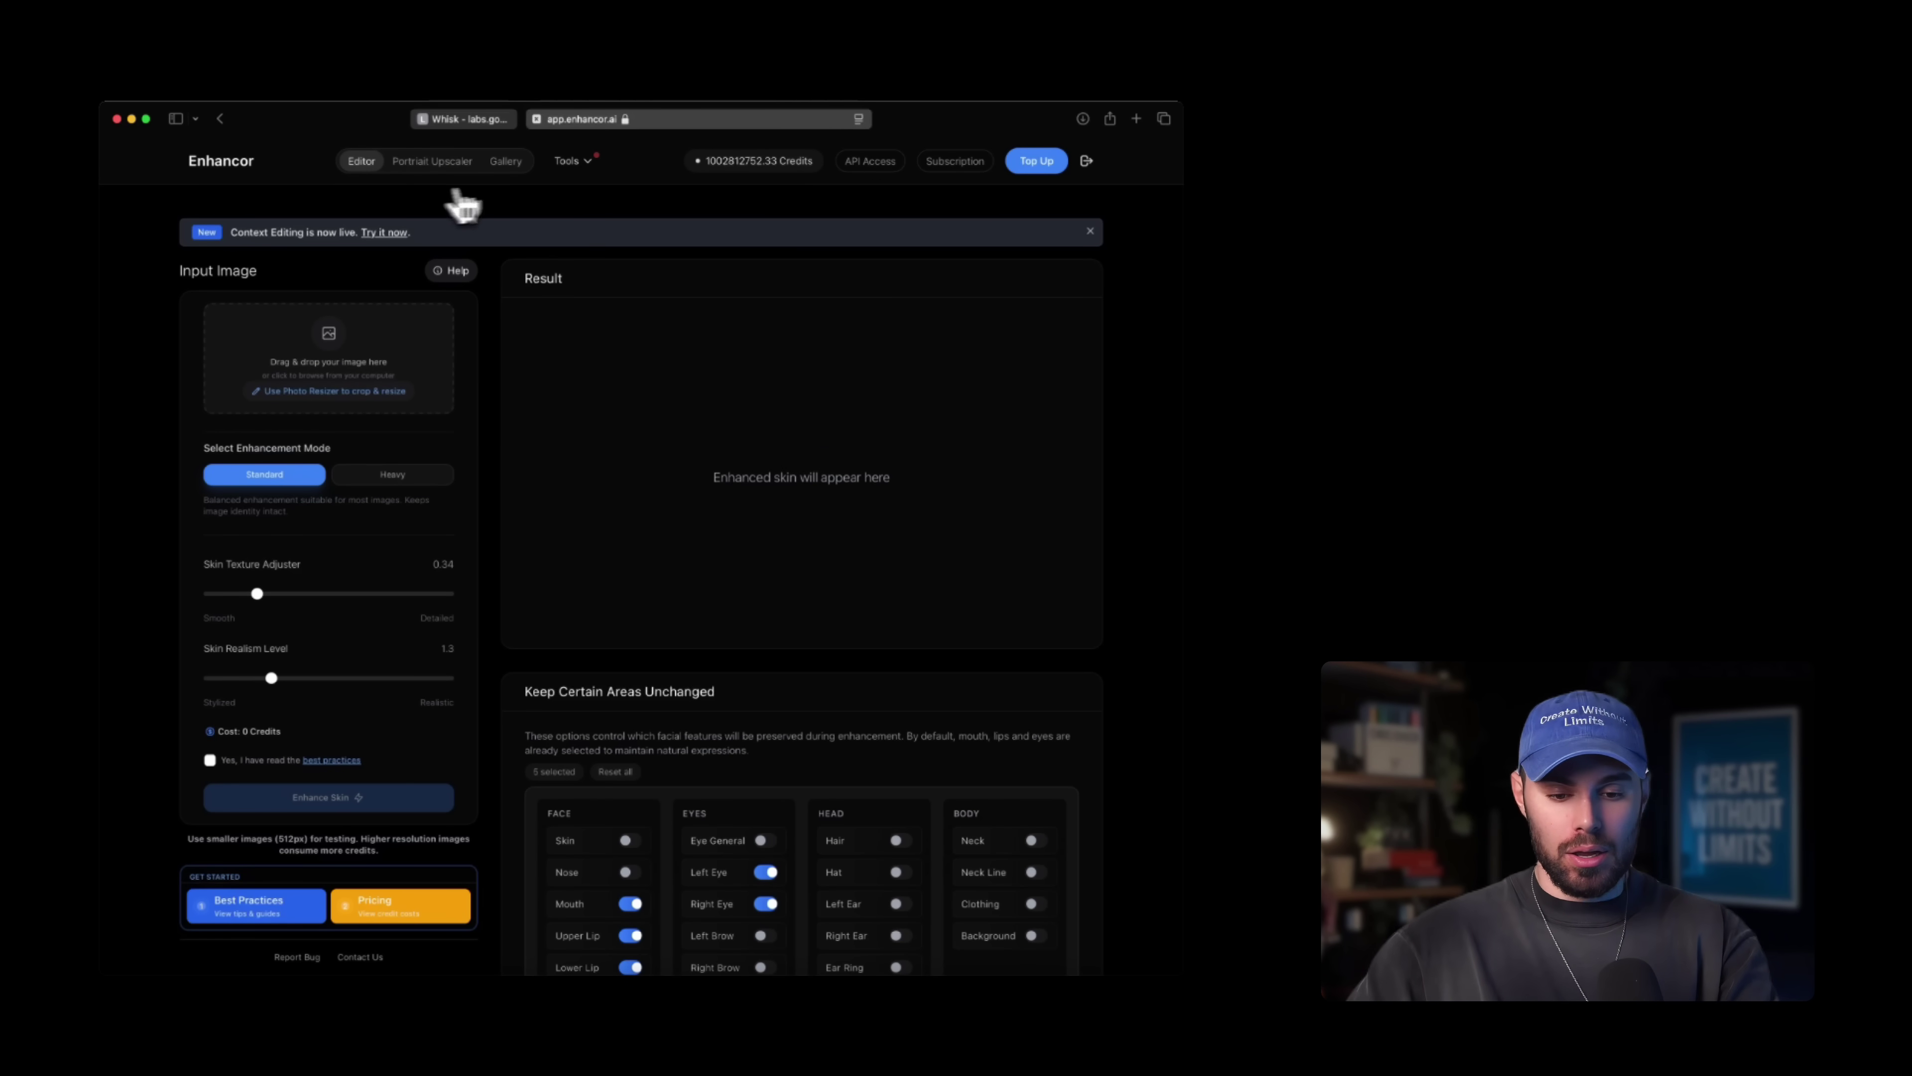
{"action": "left_click", "coordinate": [588, 163]}
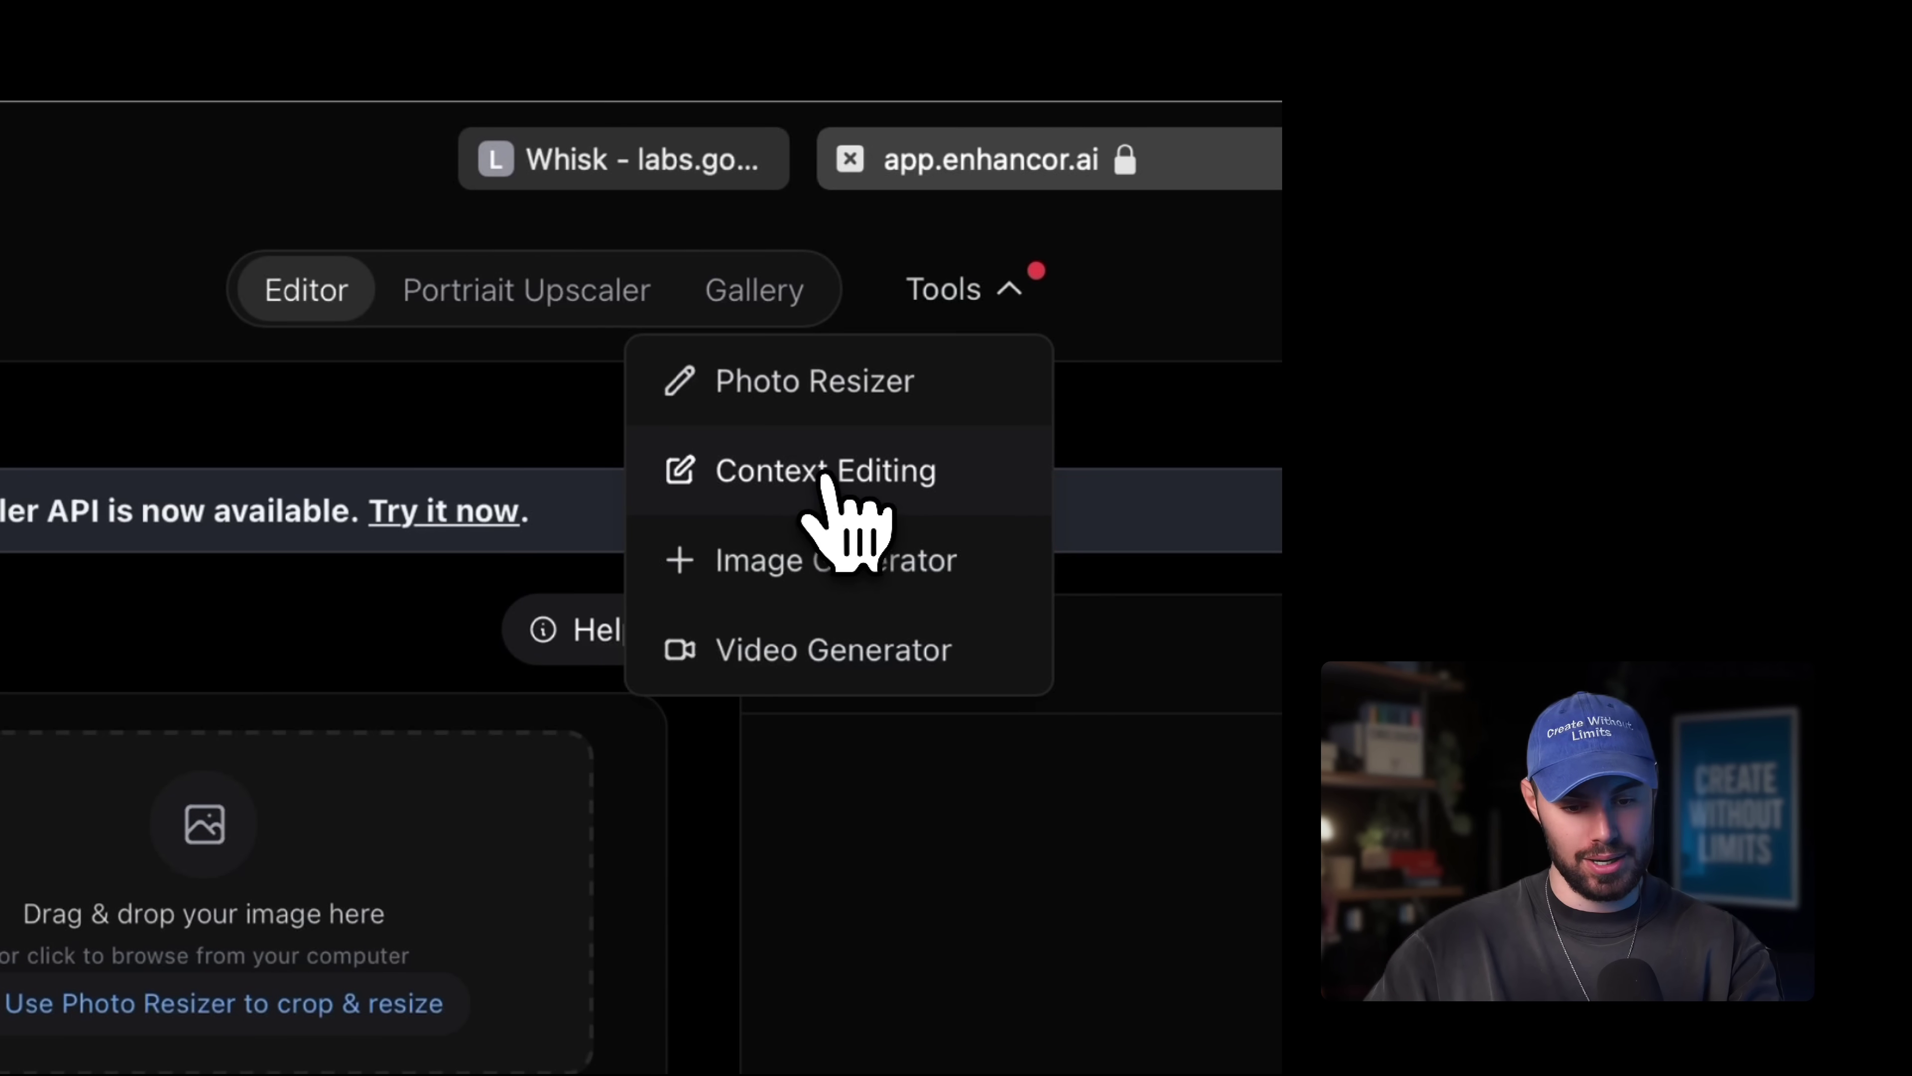
{"action": "left_click", "coordinate": [821, 482]}
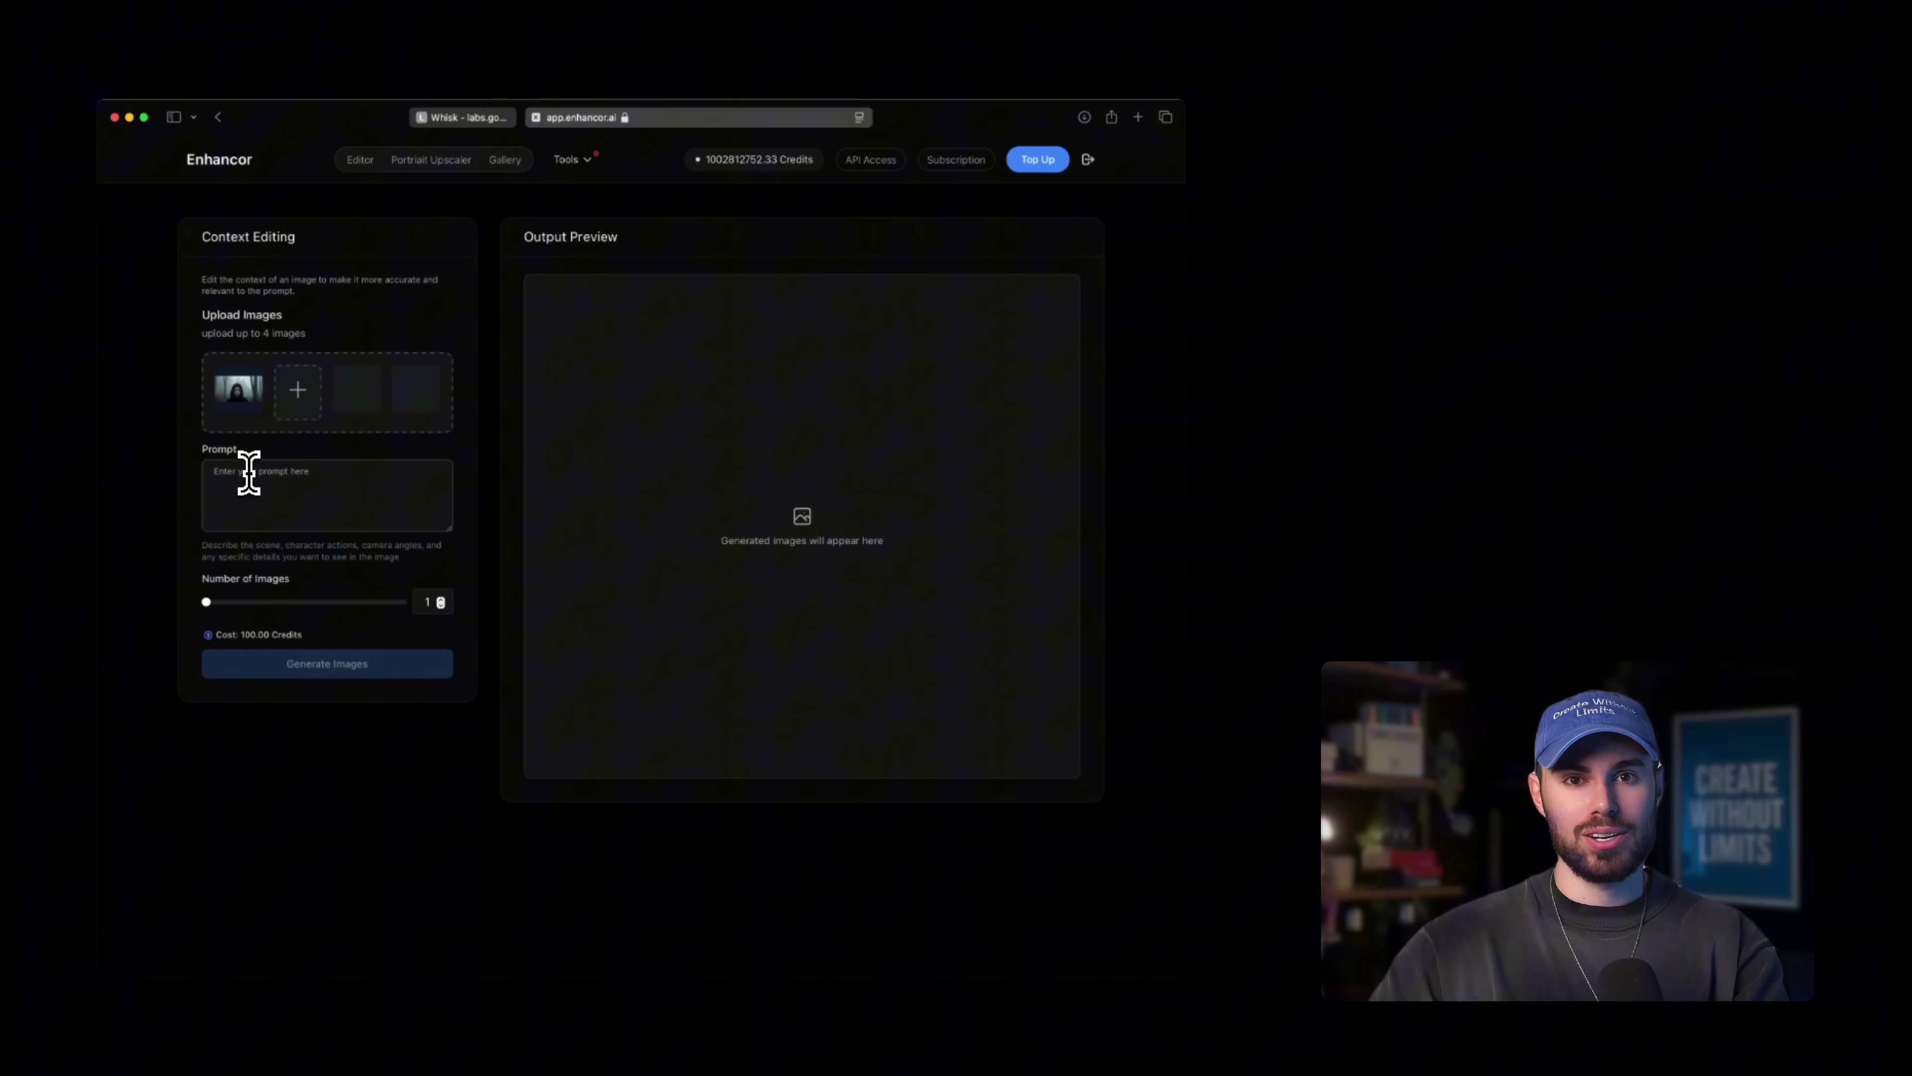
- Enter the prompt 'a close up image of a woman' and generate the image
{"action": "left_click", "coordinate": [249, 475]}
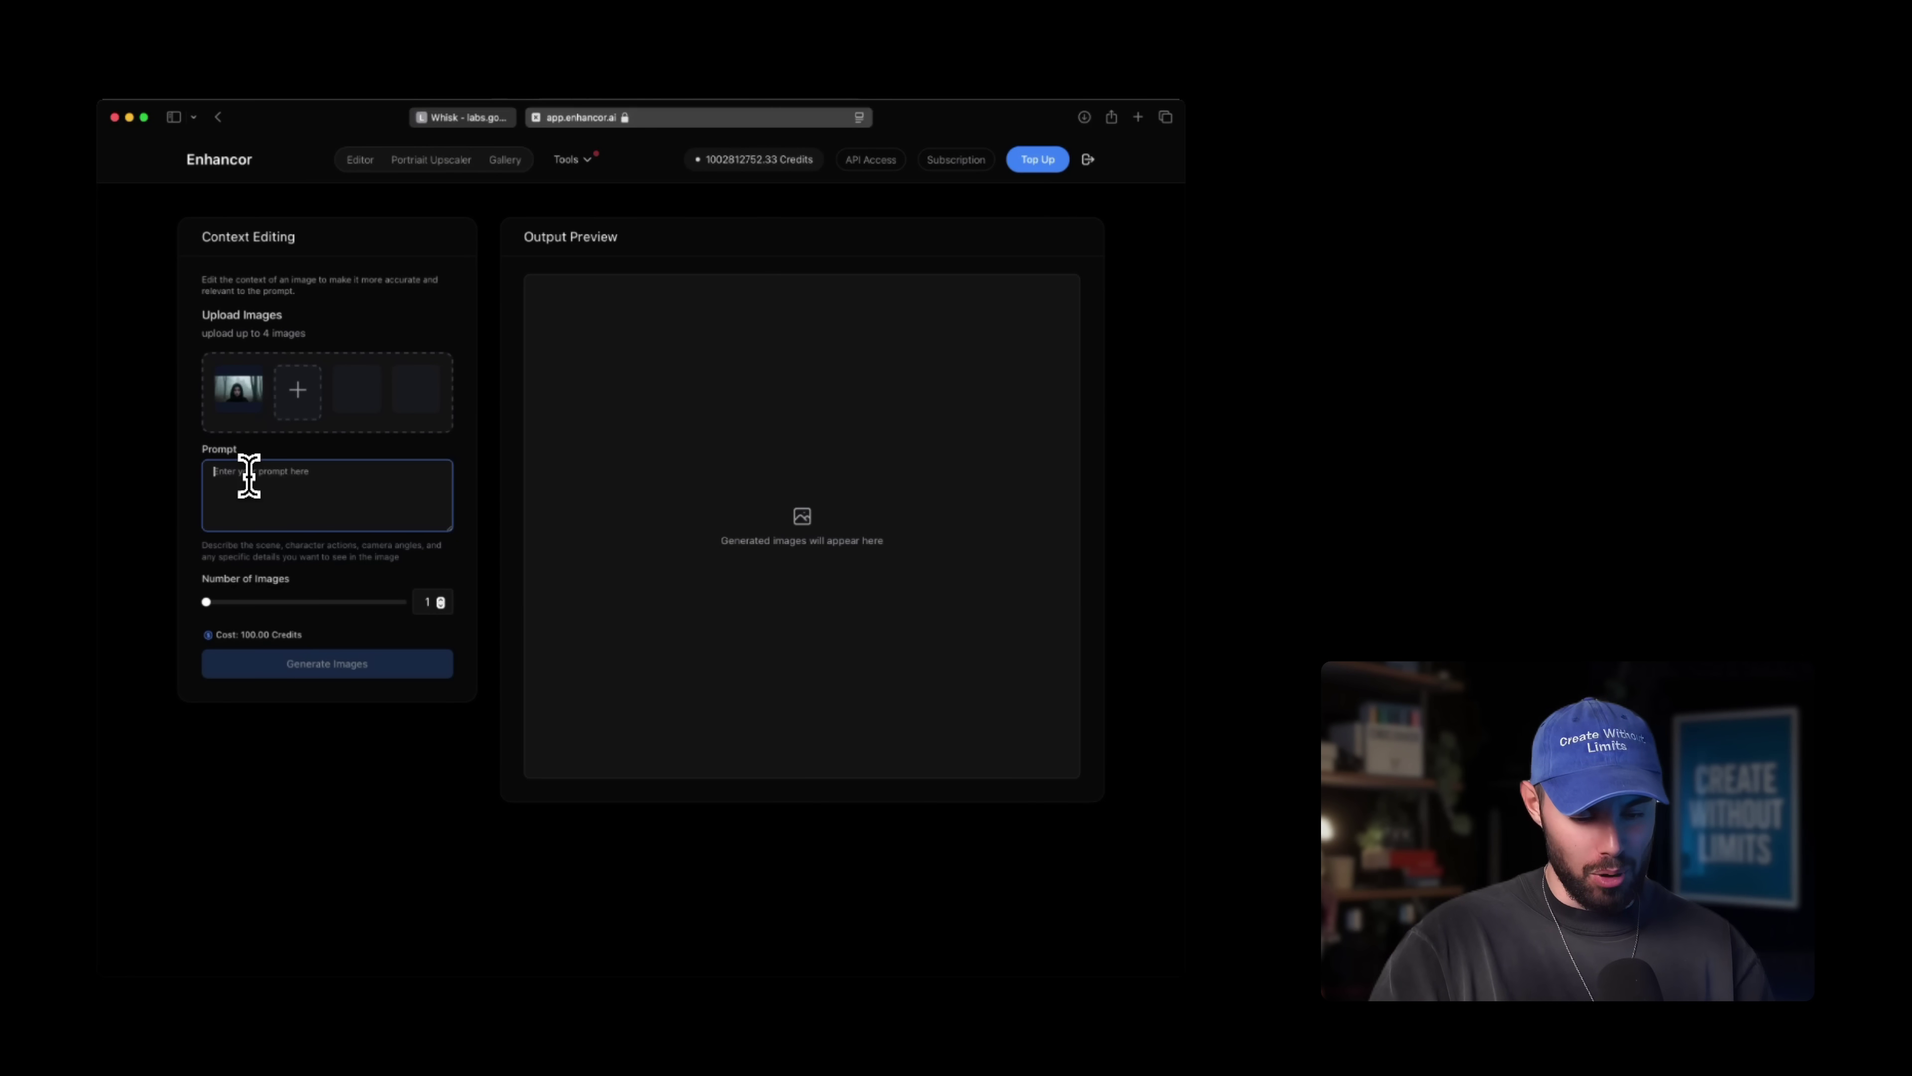
{"action": "type", "text": "a close up image of the model"}
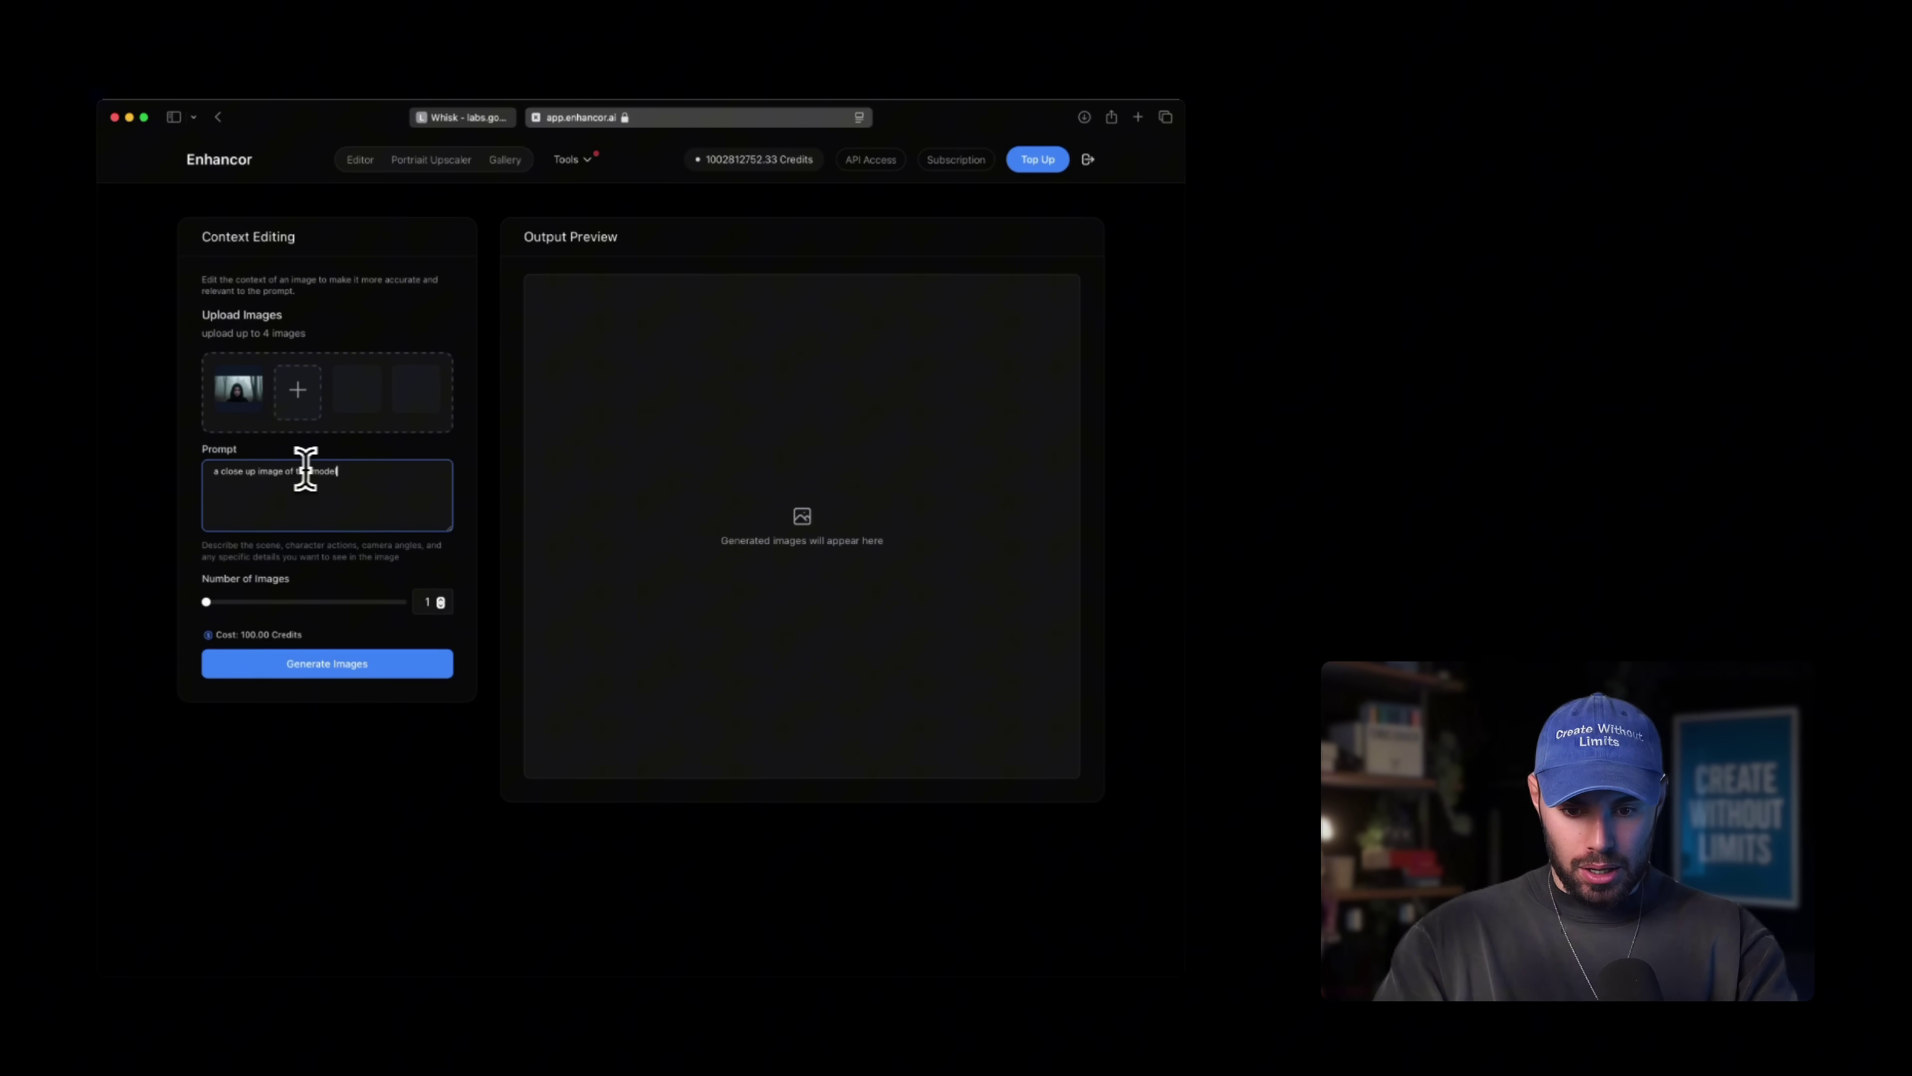
{"action": "key", "text": "BackSpace"}
{"action": "key", "text": "BackSpace"}
{"action": "key", "text": "BackSpace"}
{"action": "key", "text": "BackSpace"}
{"action": "key", "text": "BackSpace"}
{"action": "key", "text": "BackSpace"}
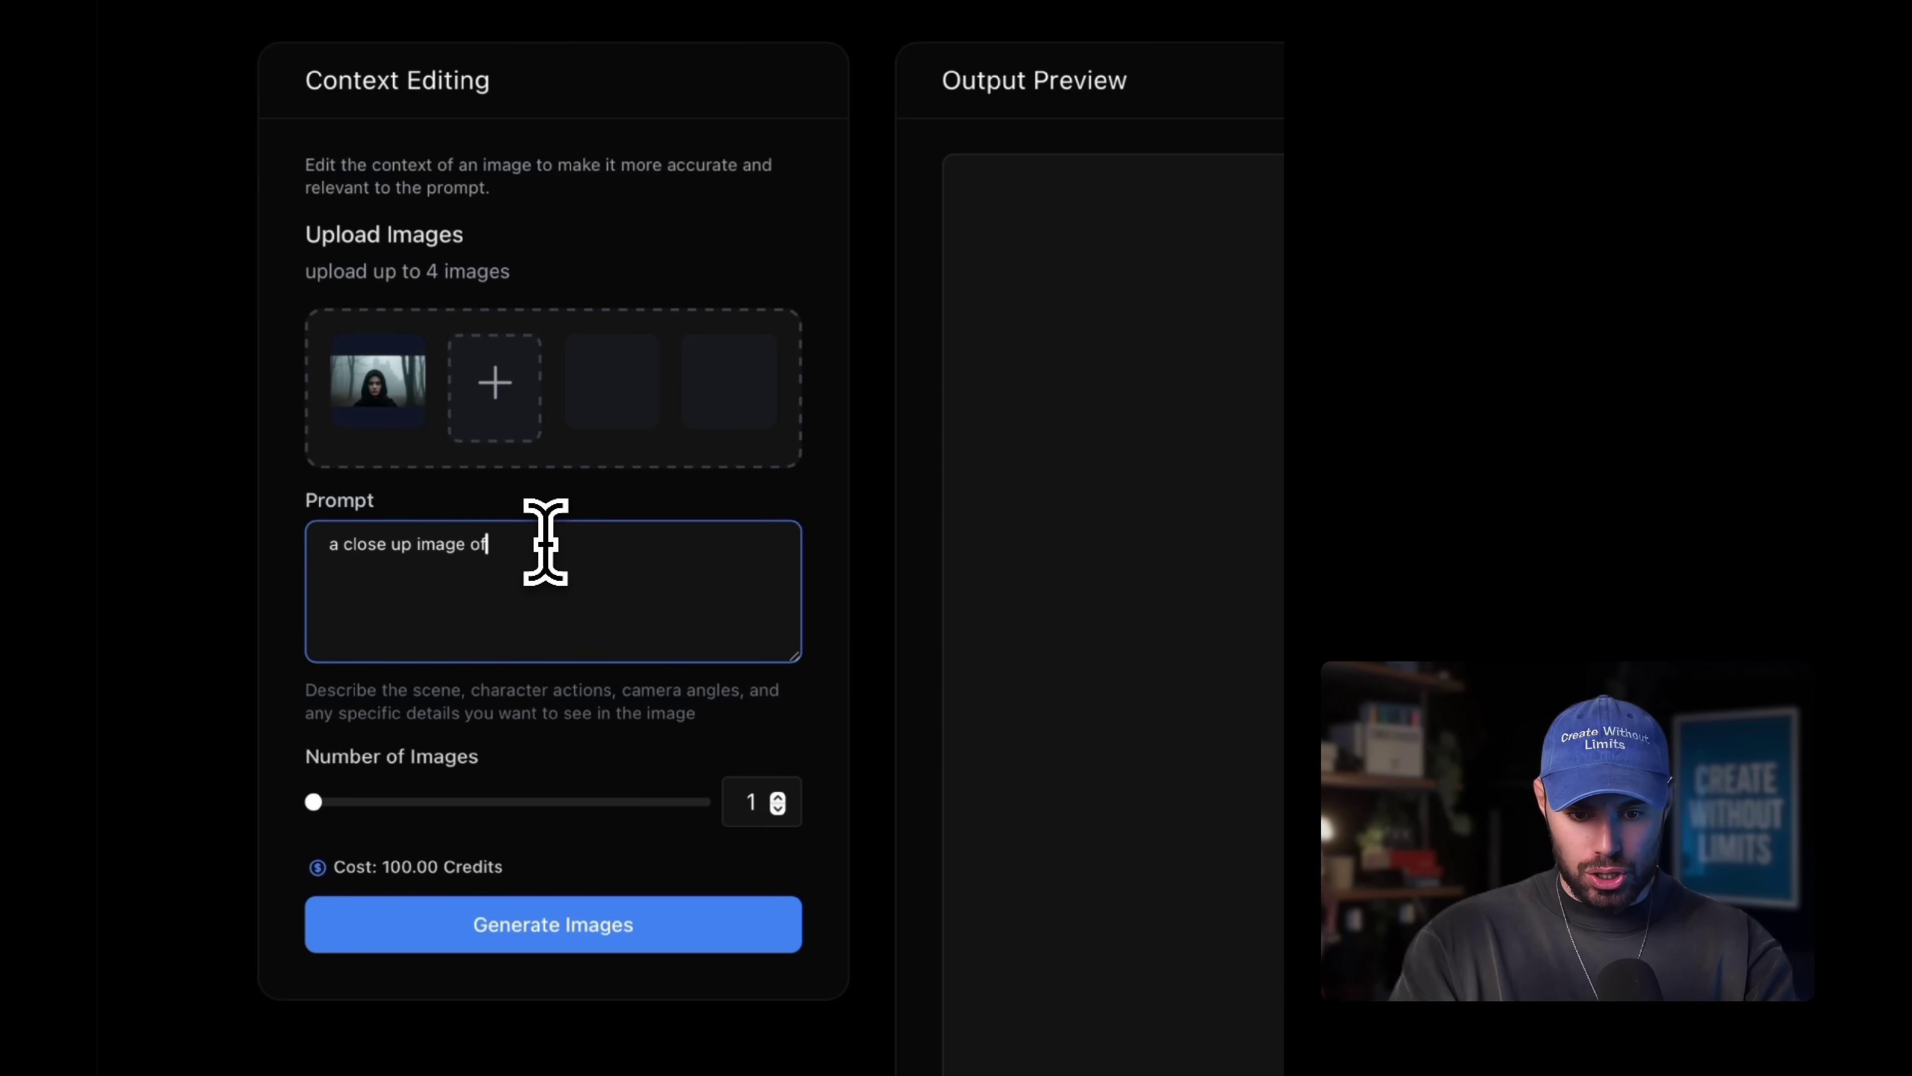
{"action": "type", "text": "f a woman"}
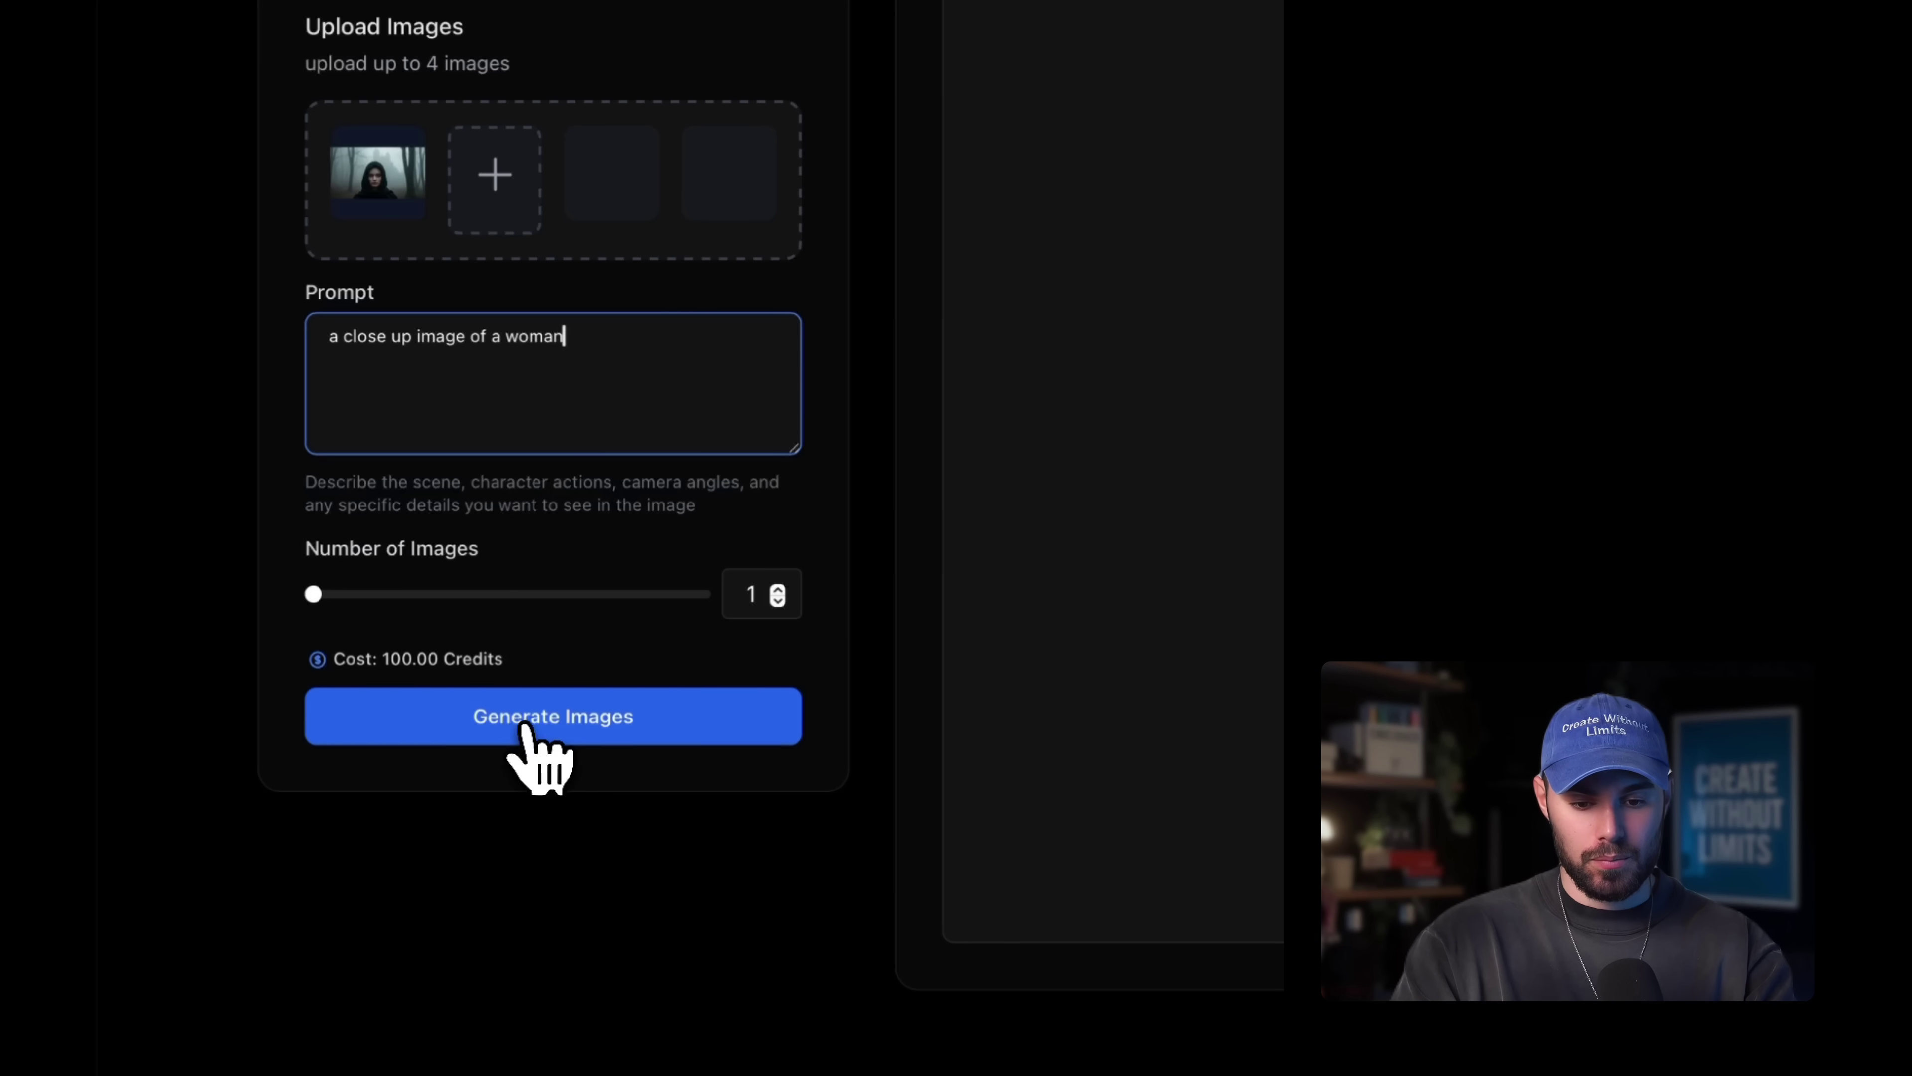
{"action": "left_click", "coordinate": [525, 725]}
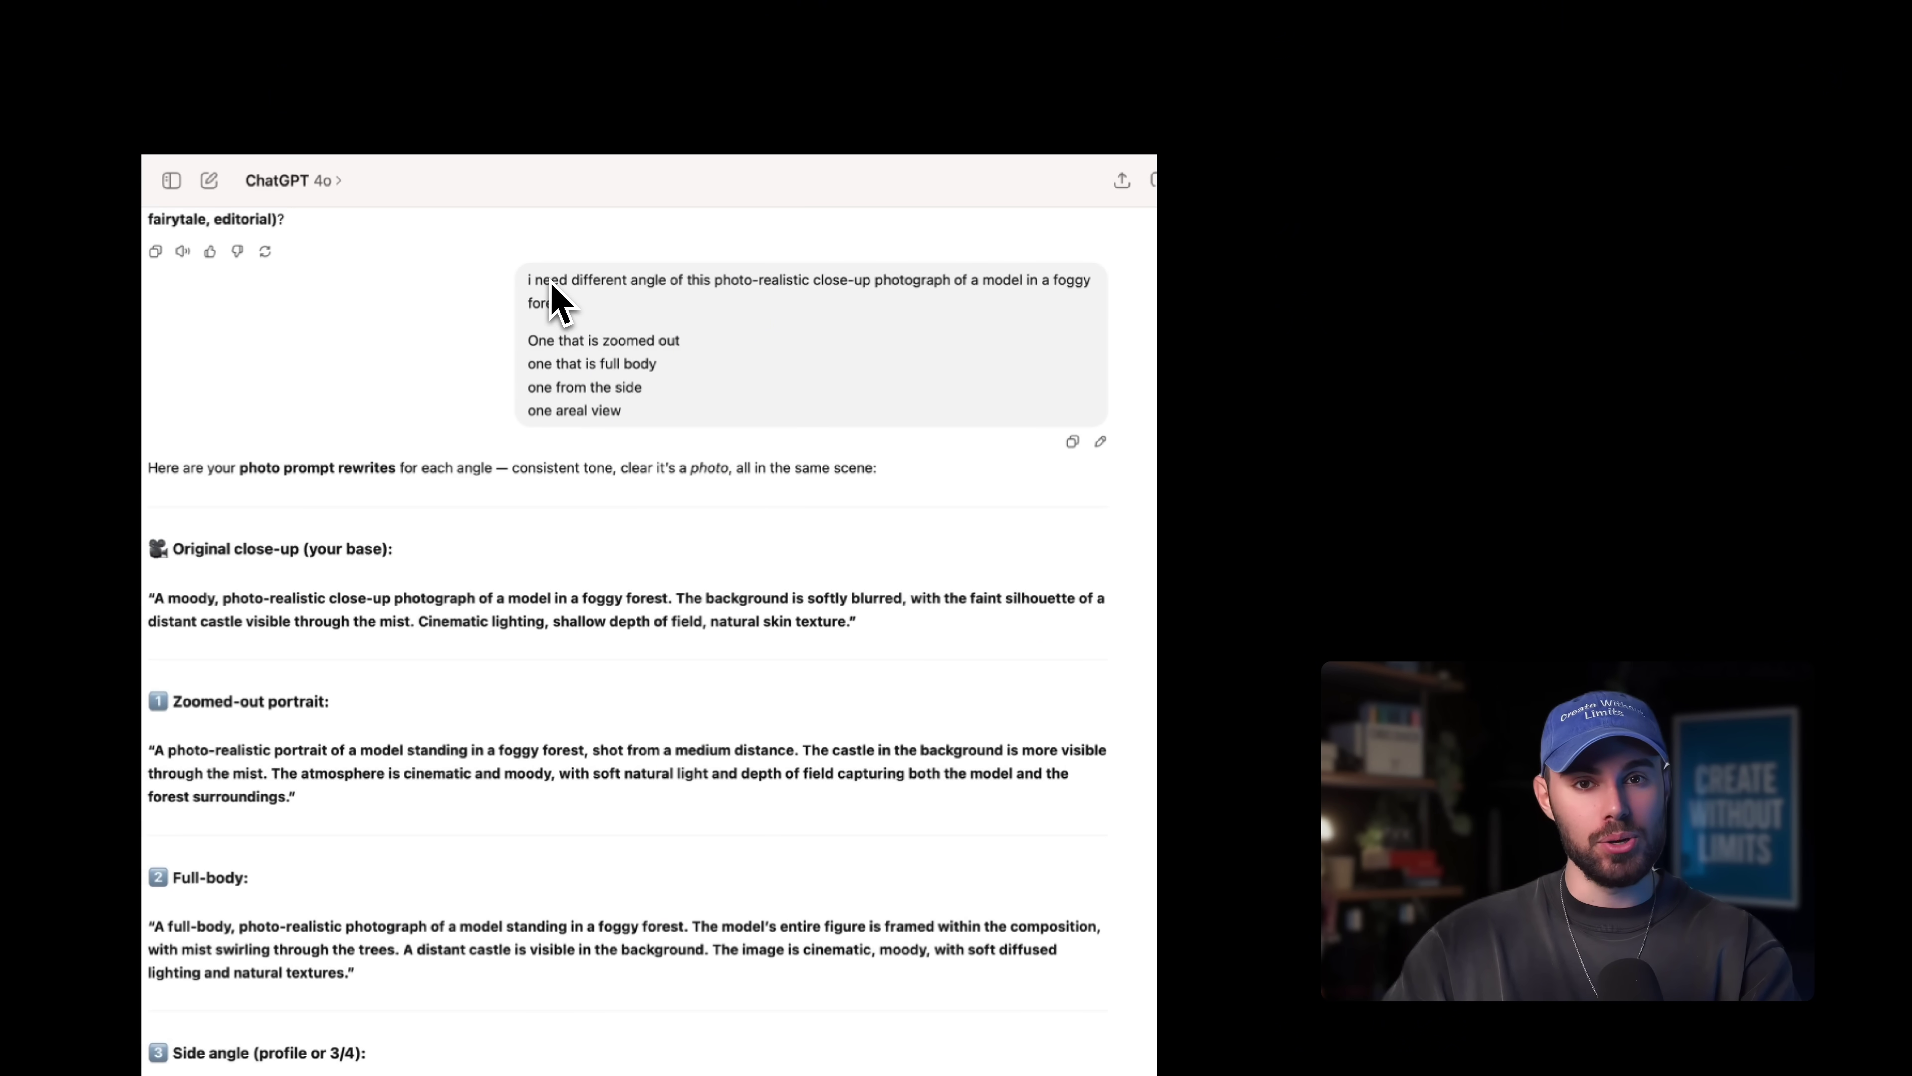
- Copy the Zoomed-out portrait prompt from ChatGPT's list of angle rewrites
{"action": "left_click_drag", "start_coordinate": [546, 282], "coordinate": [859, 279]}
{"action": "left_click", "coordinate": [823, 282]}
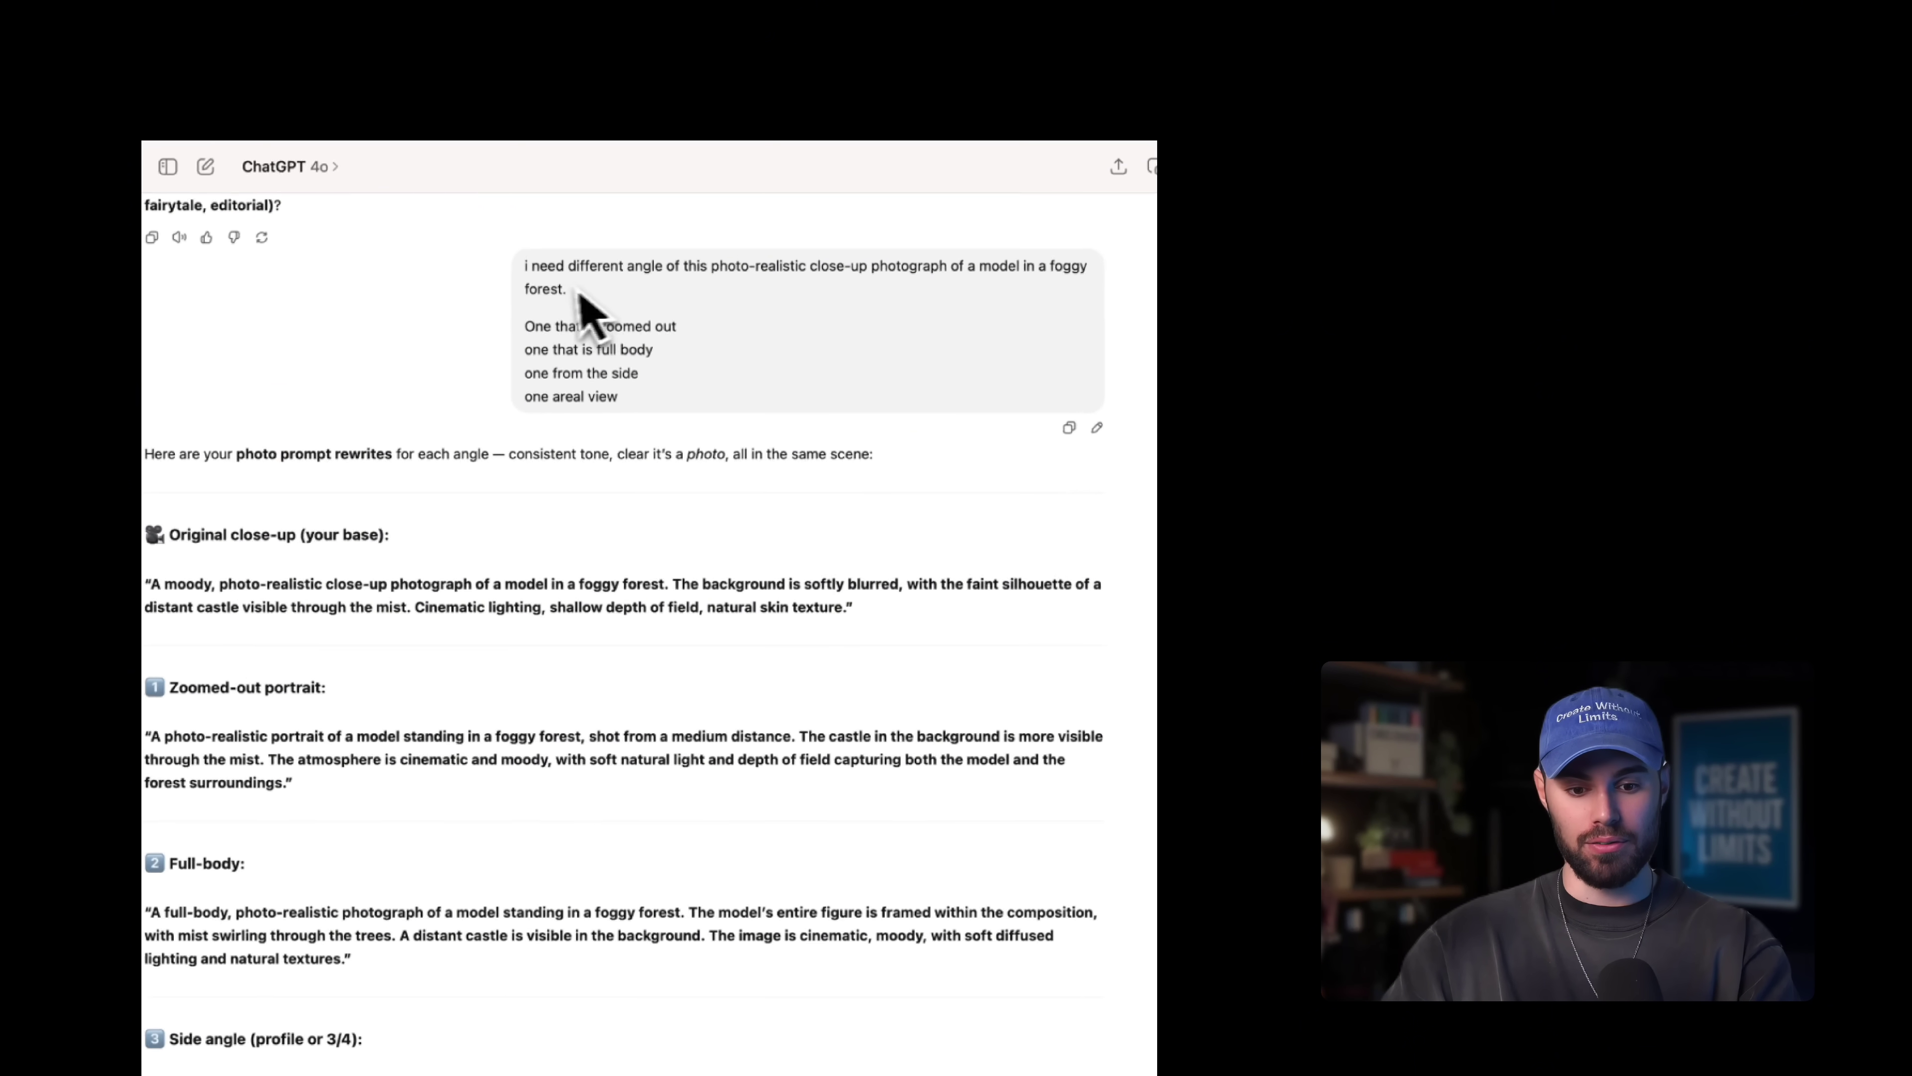
{"action": "left_click_drag", "start_coordinate": [568, 291], "coordinate": [748, 296]}
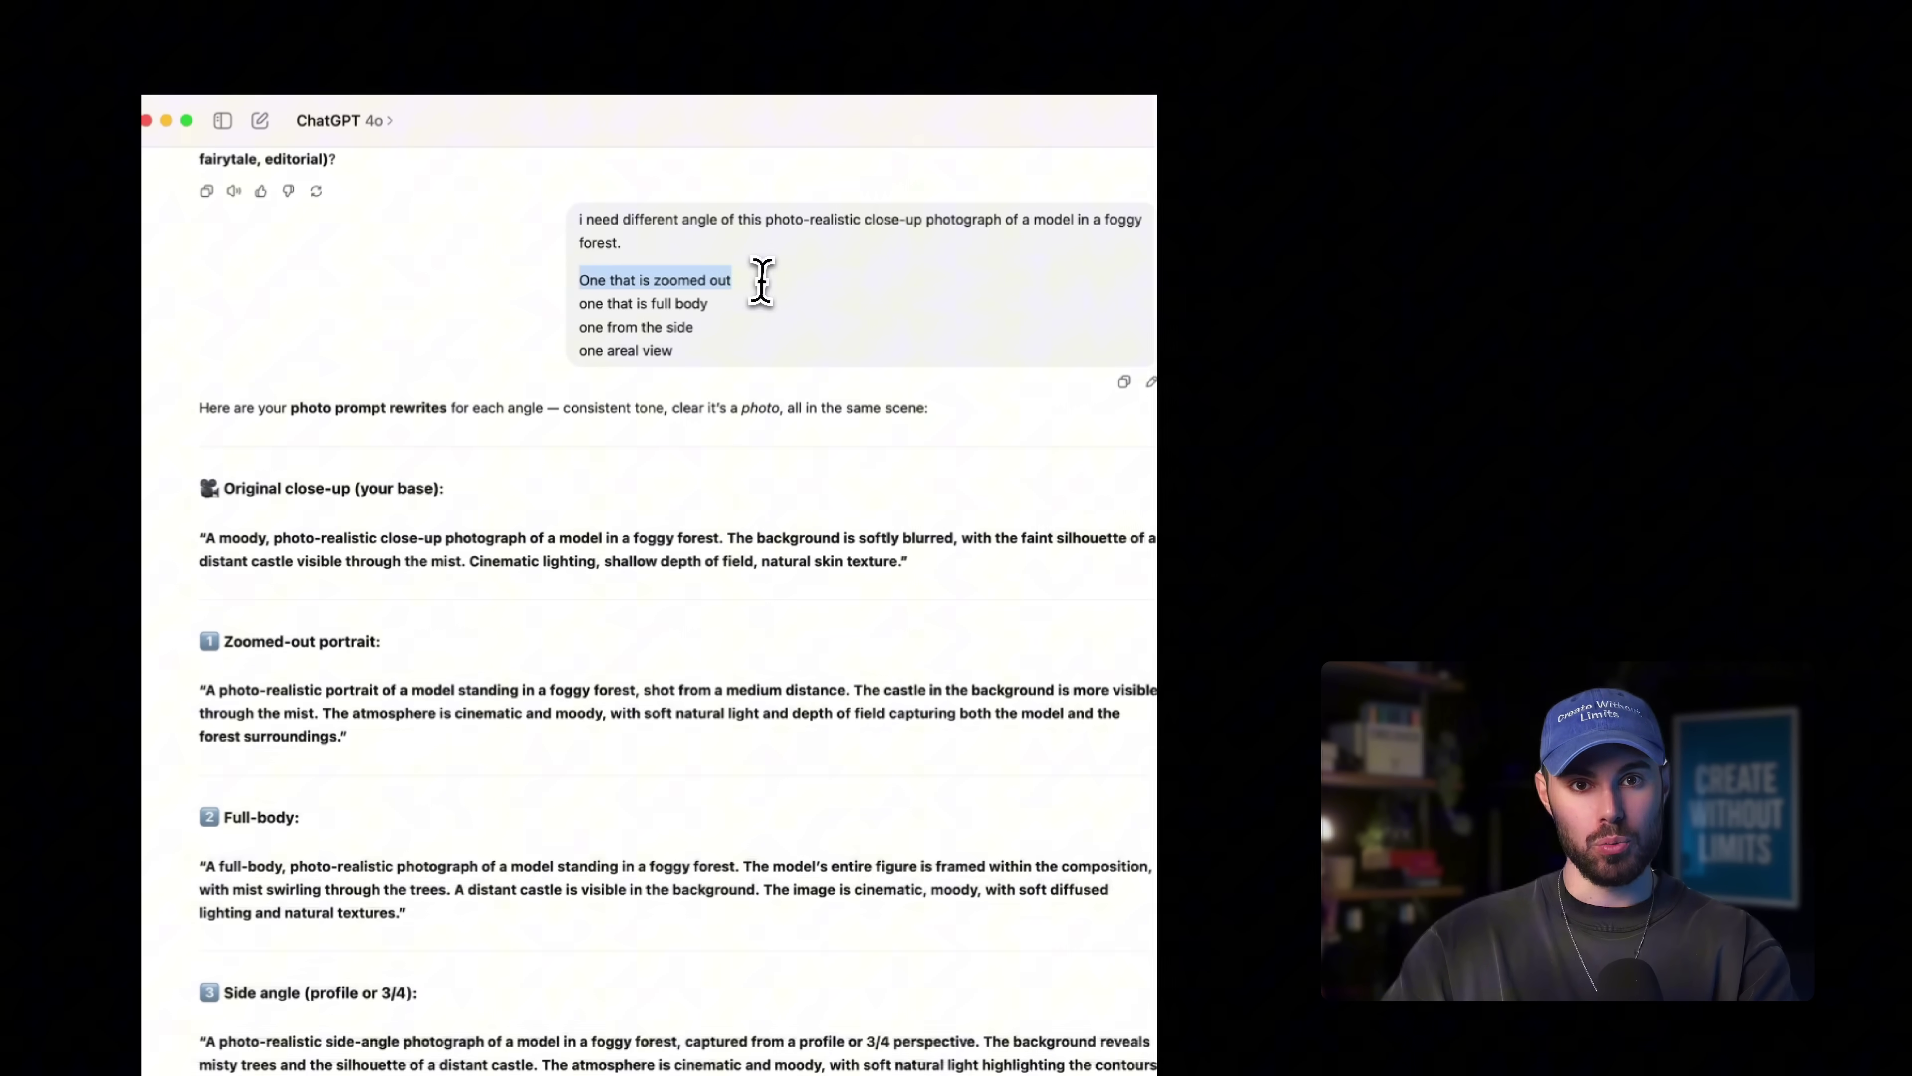
{"action": "left_click_drag", "start_coordinate": [581, 303], "coordinate": [734, 305]}
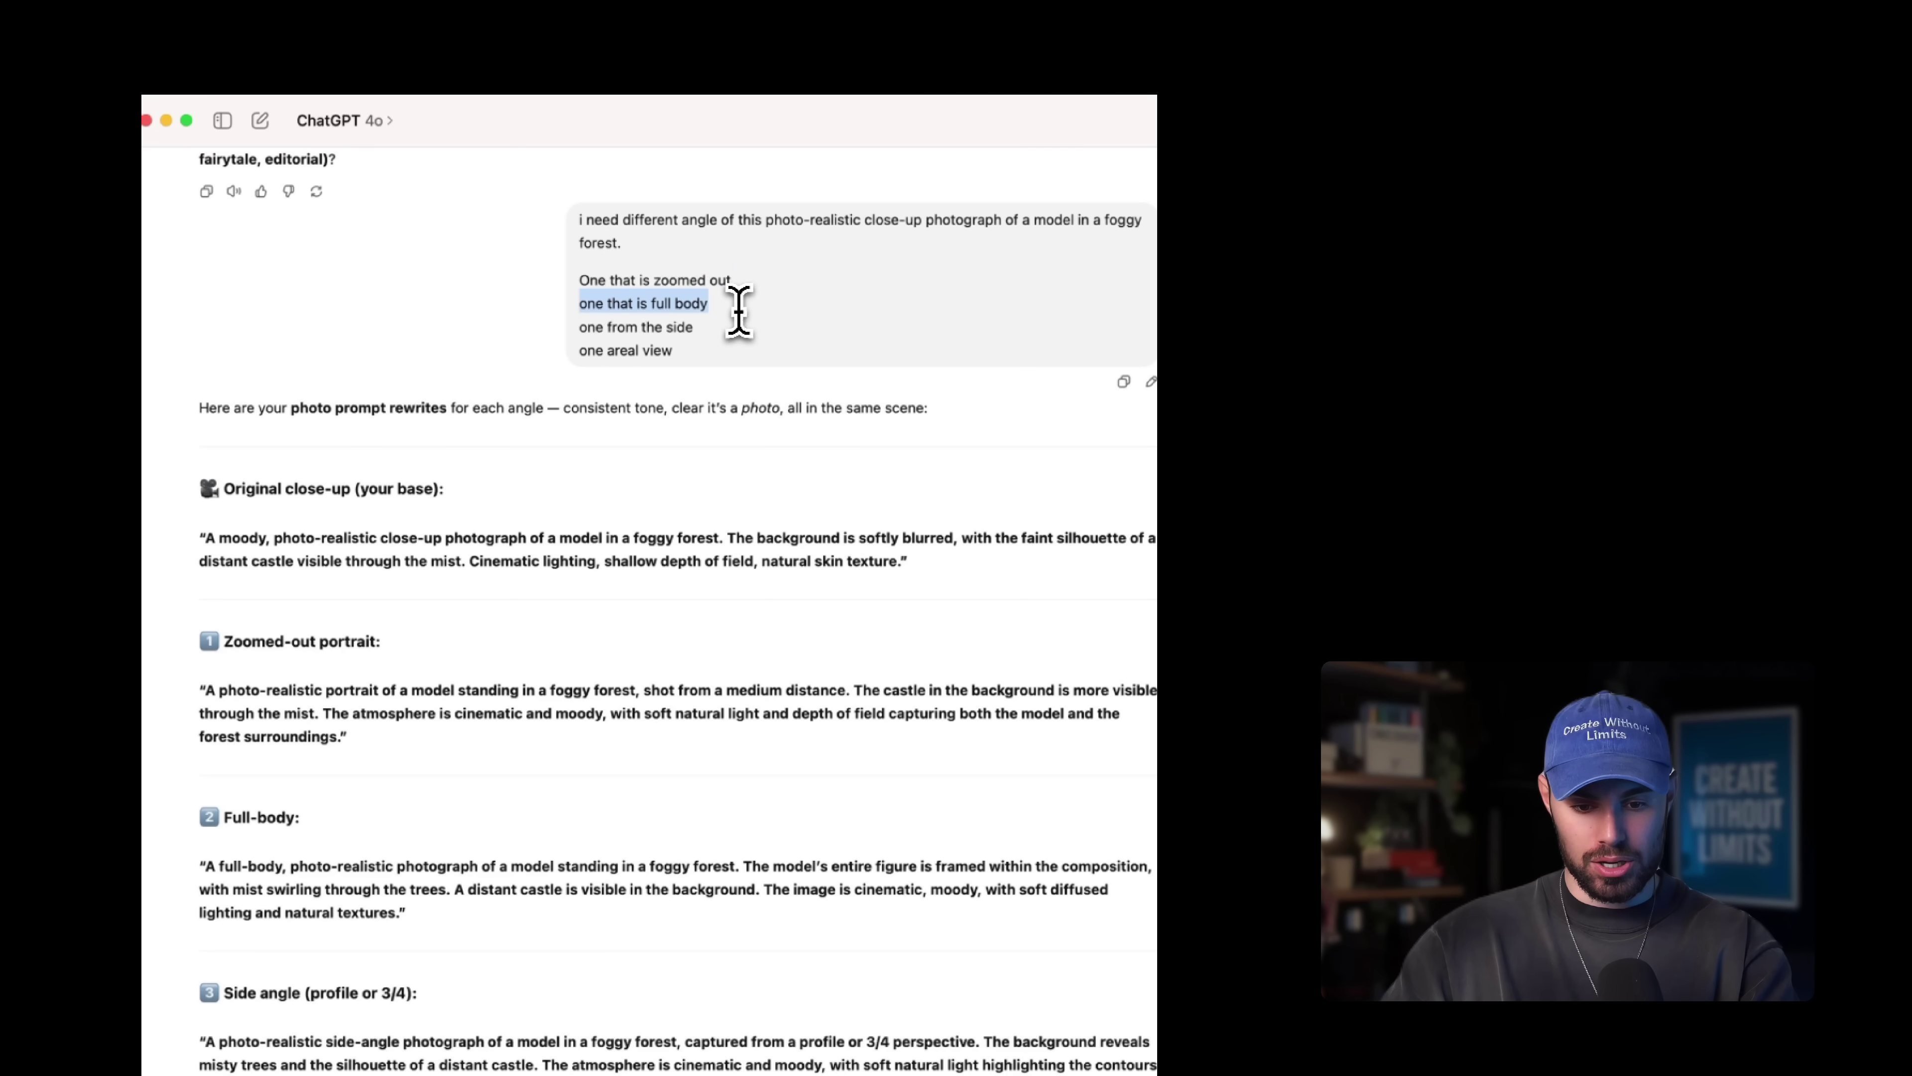
{"action": "left_click_drag", "start_coordinate": [581, 327], "coordinate": [744, 332]}
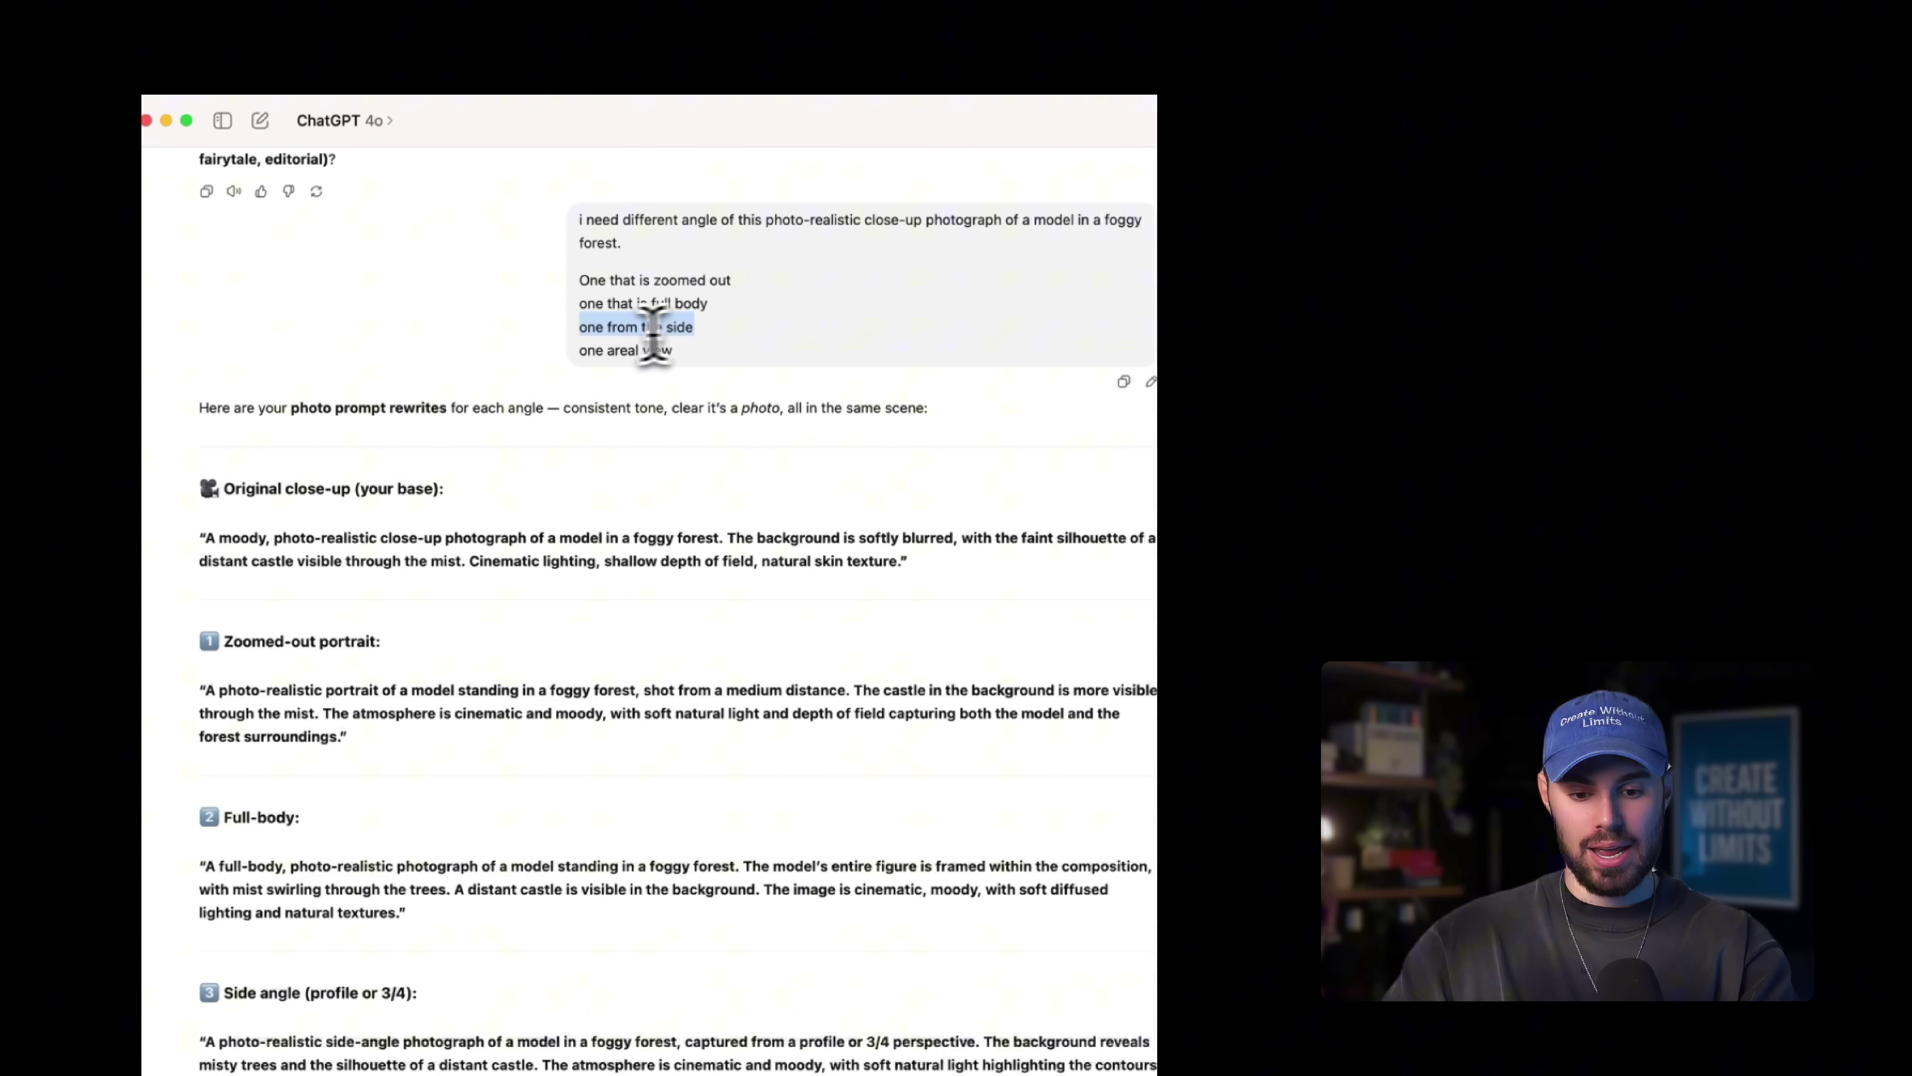
{"action": "left_click_drag", "start_coordinate": [579, 350], "coordinate": [724, 357]}
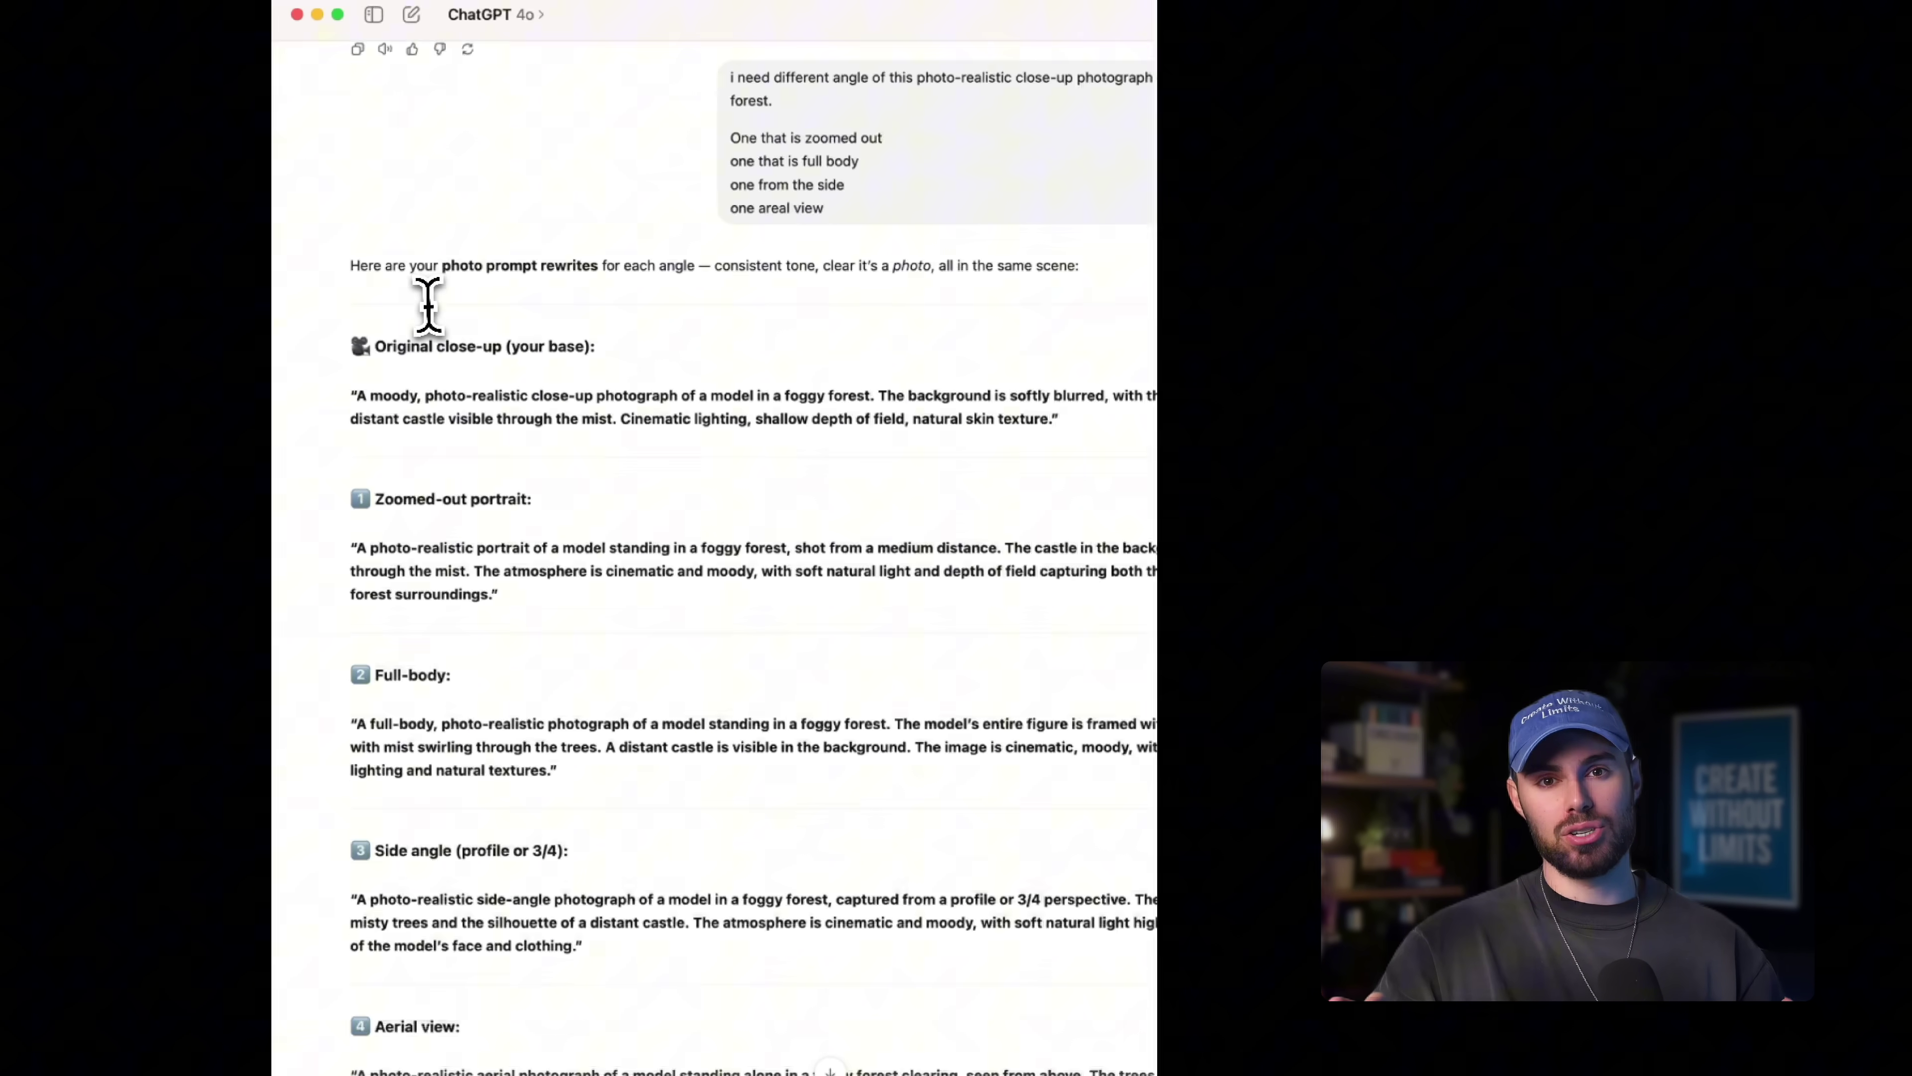
{"action": "scroll", "coordinate": [428, 306], "scroll_direction": "down", "scroll_amount": 2}
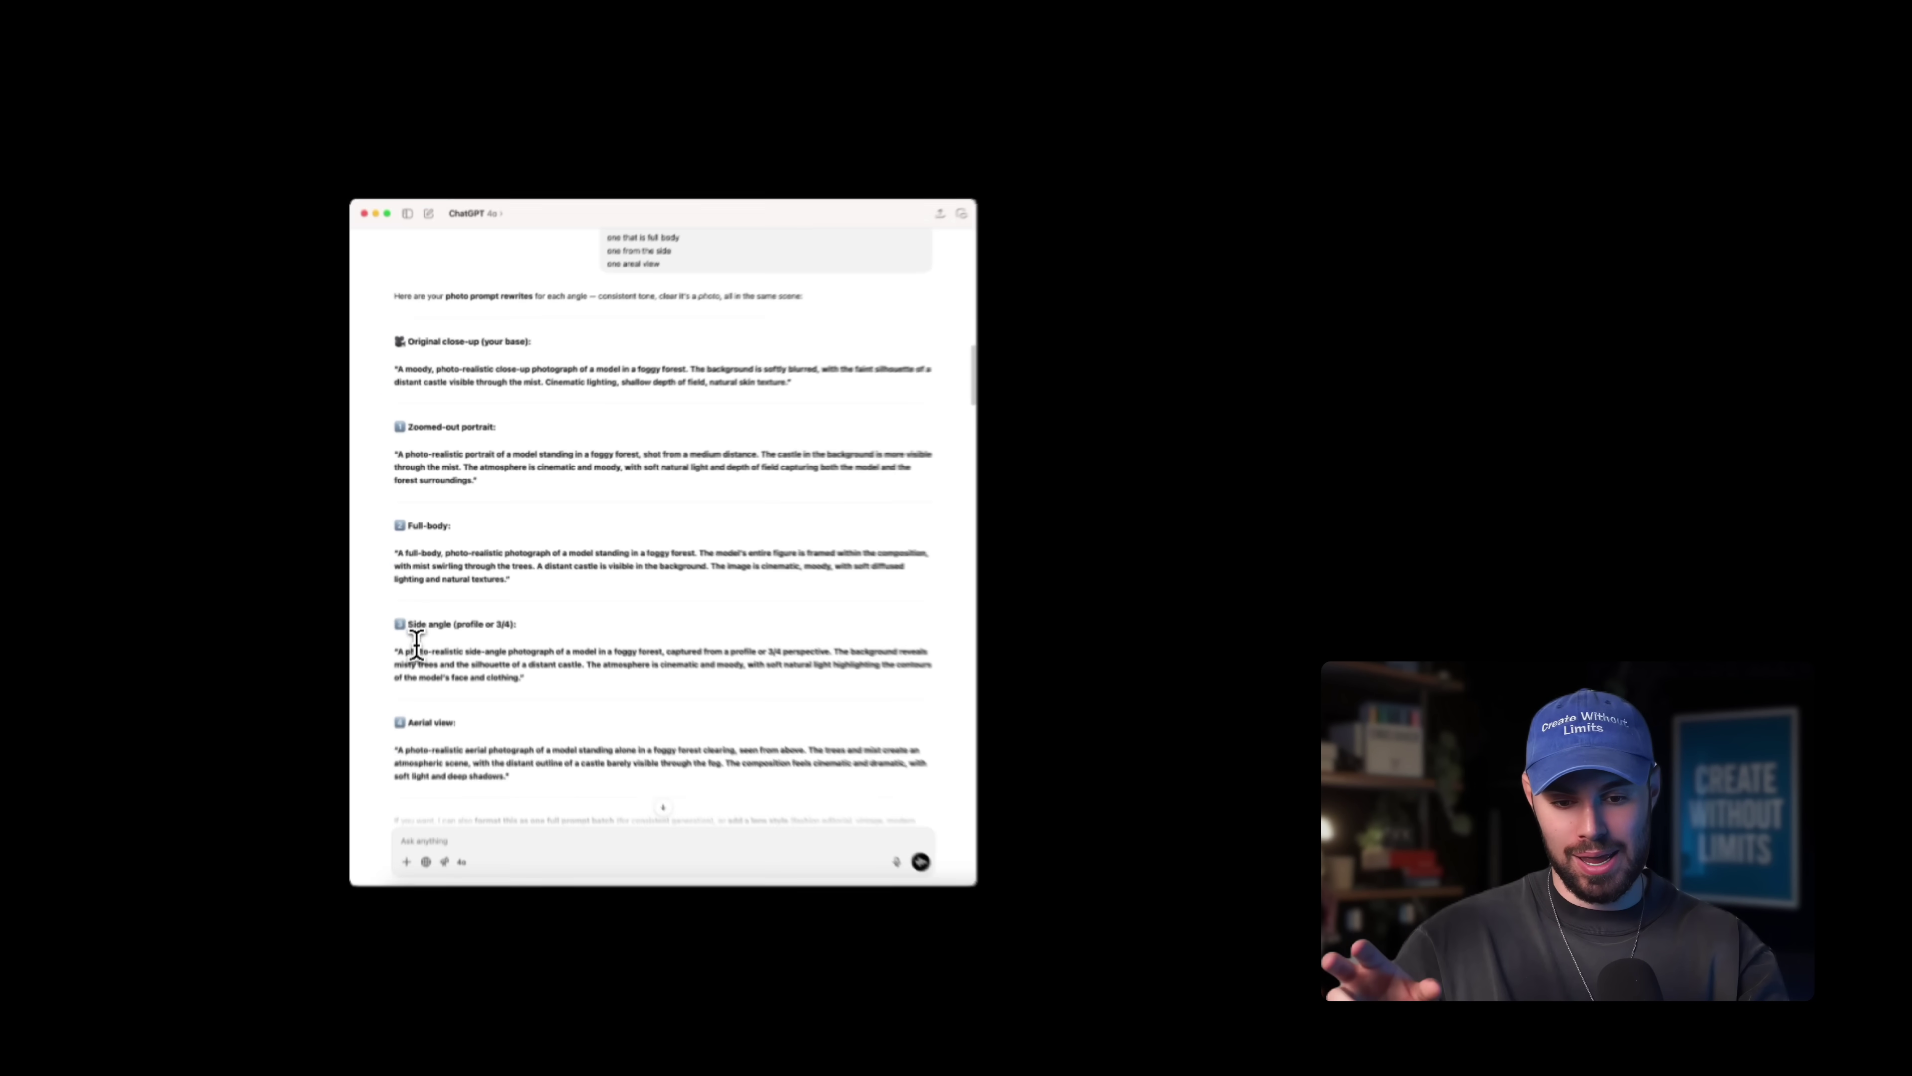
{"action": "scroll", "coordinate": [426, 723], "scroll_direction": "down", "scroll_amount": 3}
{"action": "scroll", "coordinate": [425, 723], "scroll_direction": "up", "scroll_amount": 4}
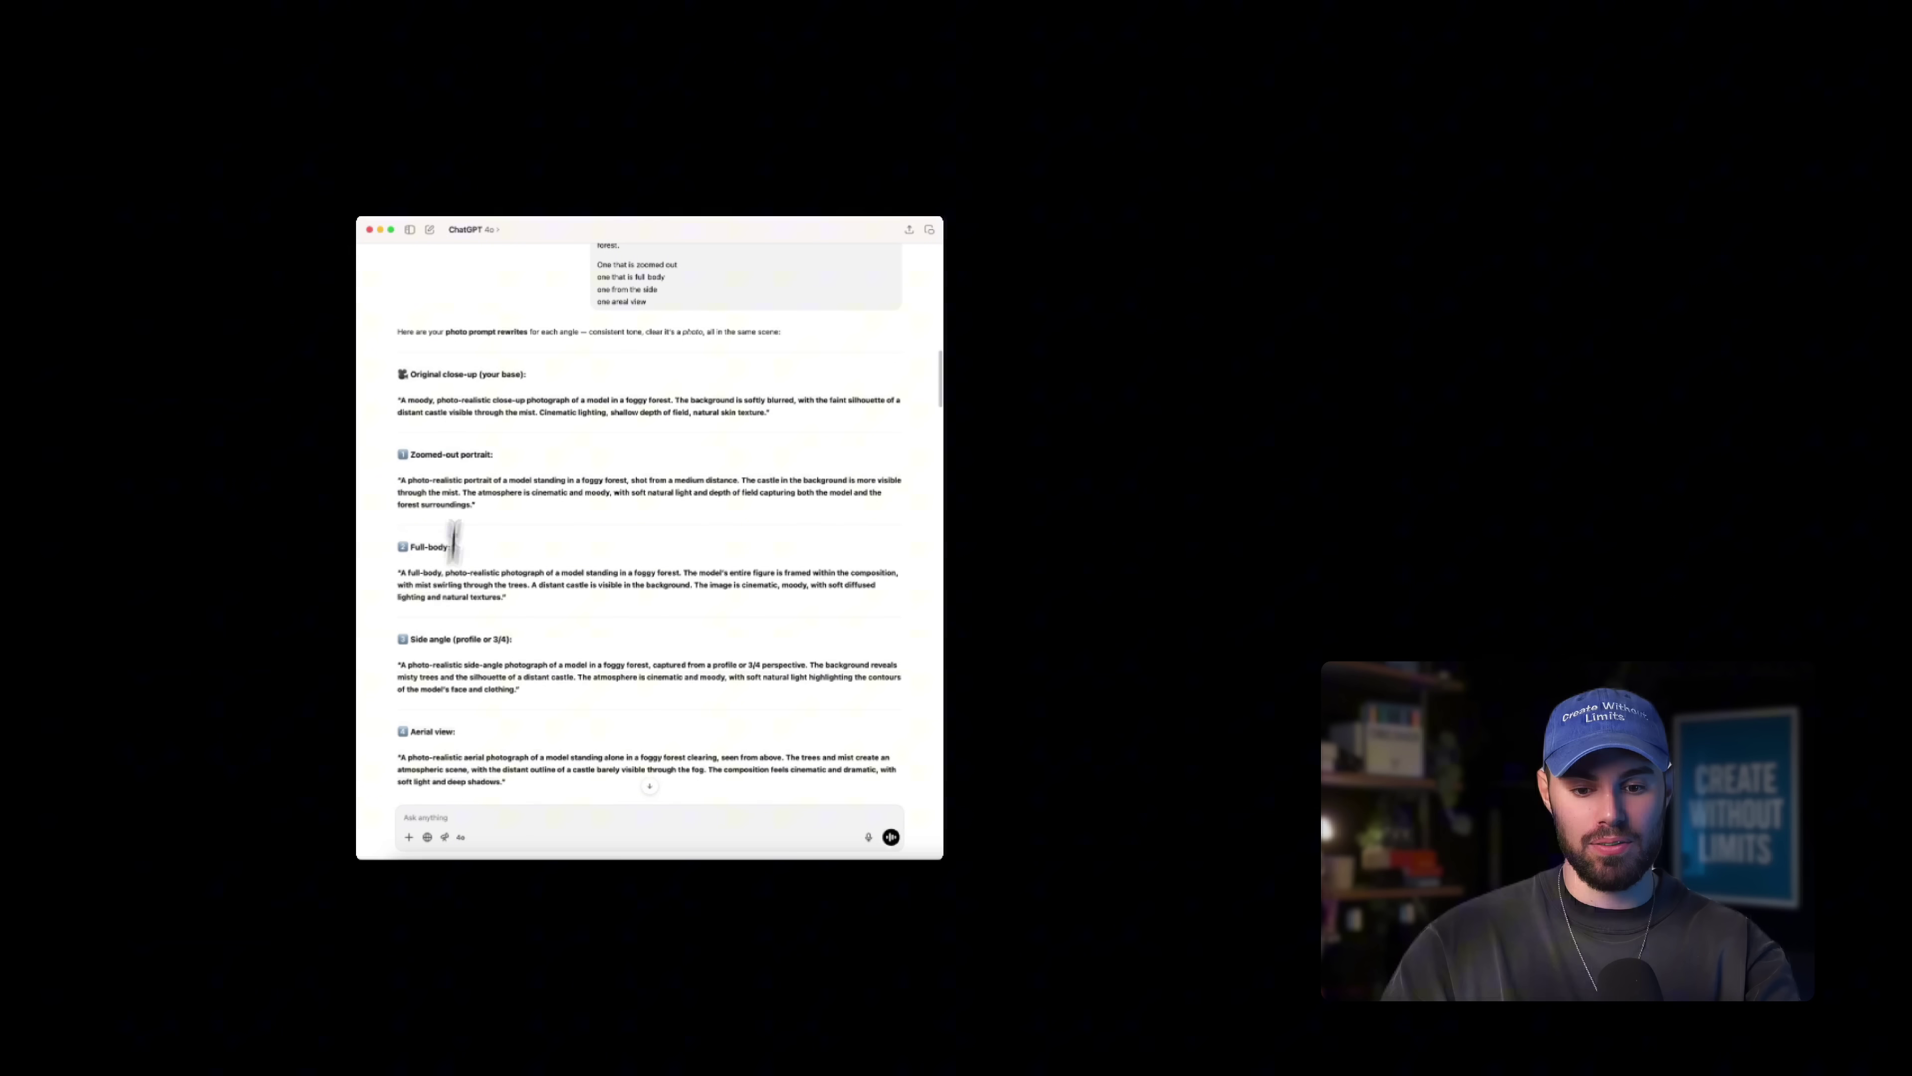
{"action": "left_click_drag", "start_coordinate": [398, 480], "coordinate": [1256, 486]}
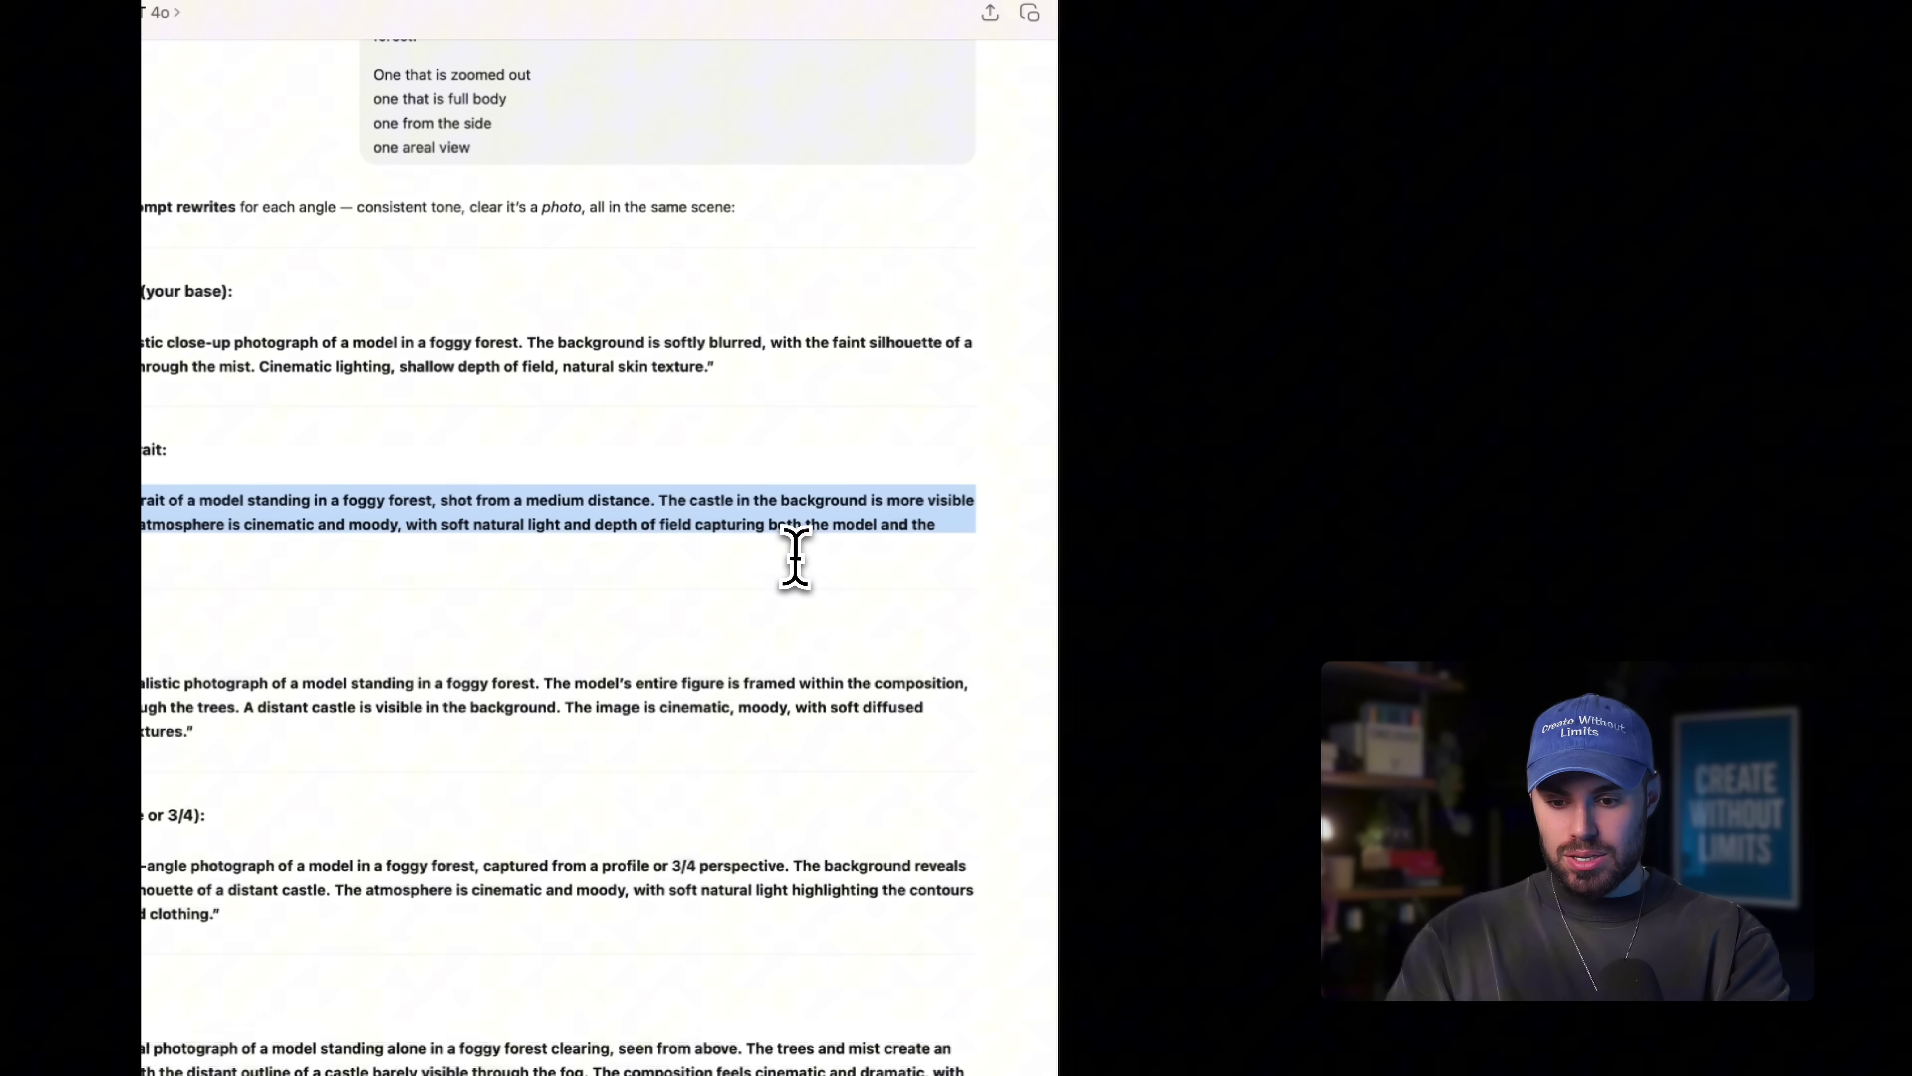
{"action": "left_click", "coordinate": [318, 504]}
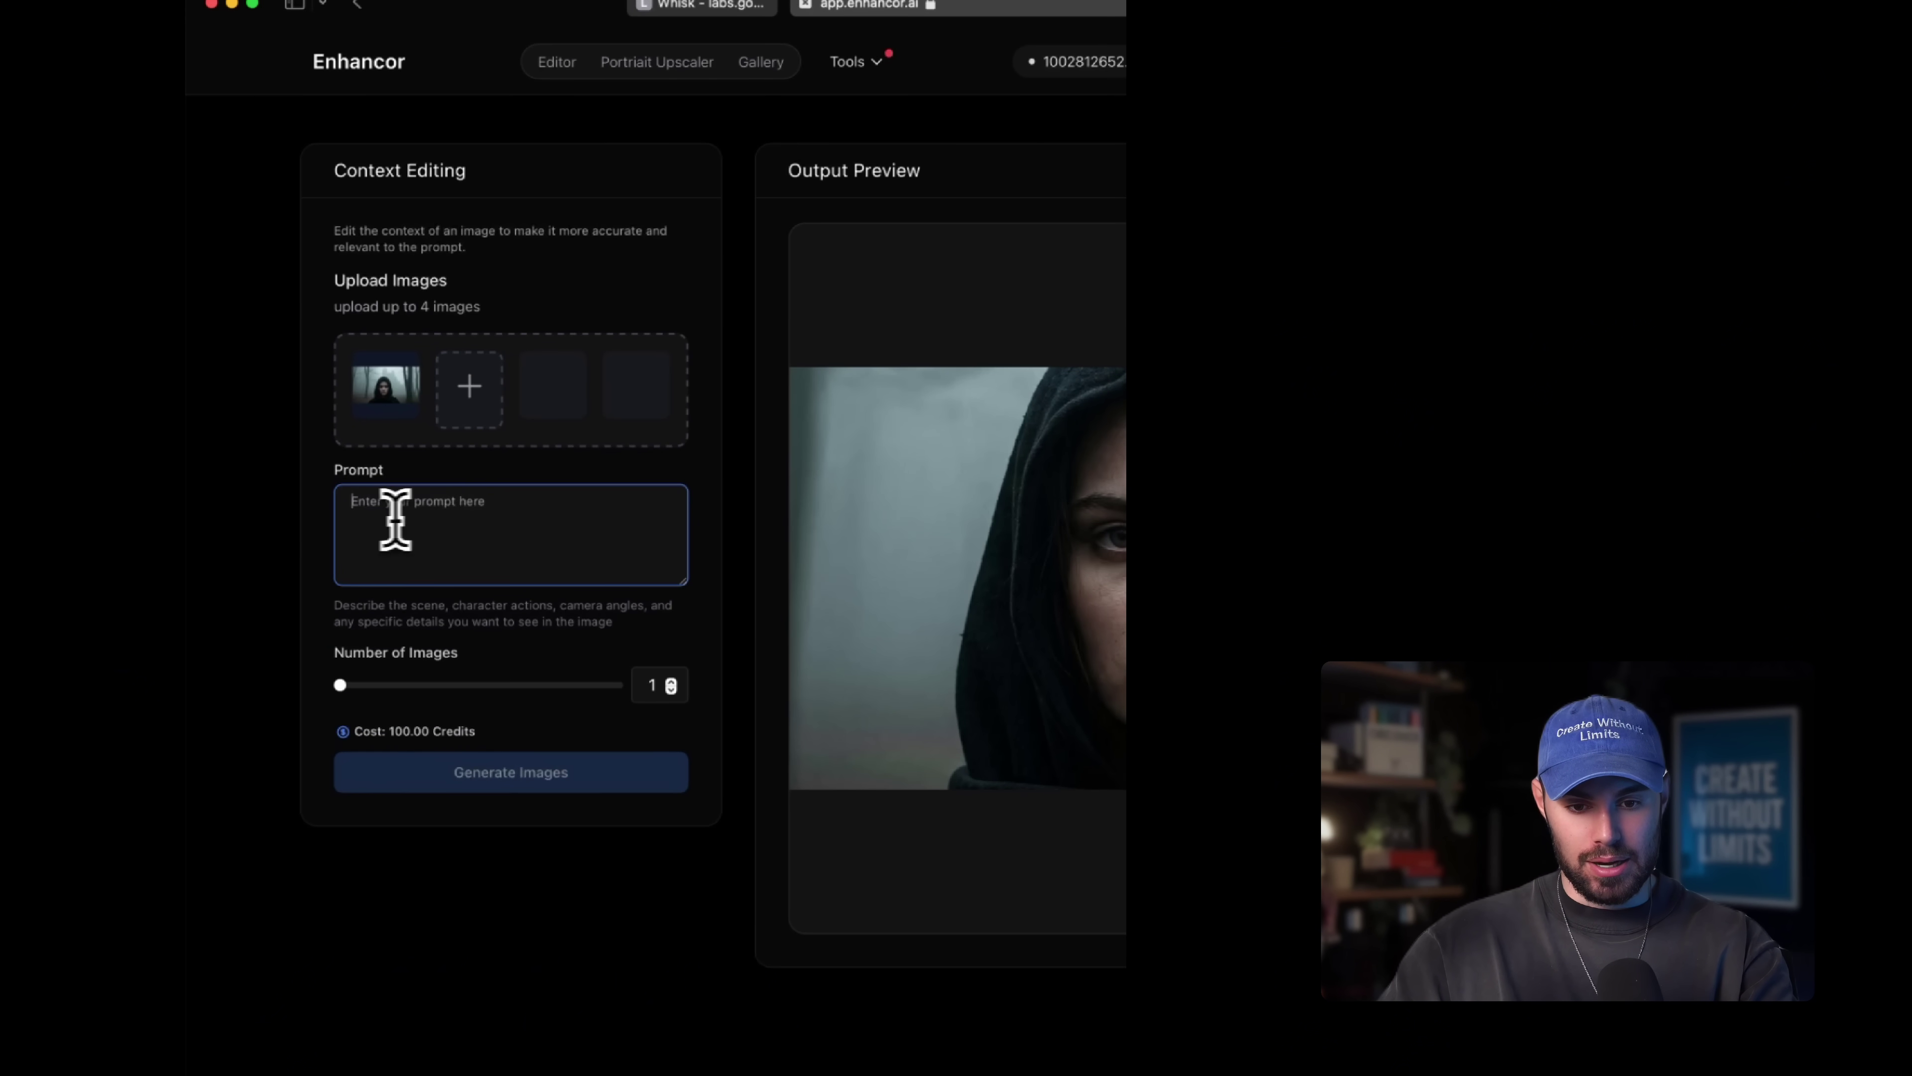
- Paste the copied prompt and generate the zoomed-out and side-angle images
{"action": "type", "text": "\"A photorealistic portrait of a model standing in a foggy forest, shot from a medium distance. The castle in the background is more visible through the mist. The atmosphere is cinematic and moody, with soft natural light and depth of field capturing both the model and the forest surroundings.\""}
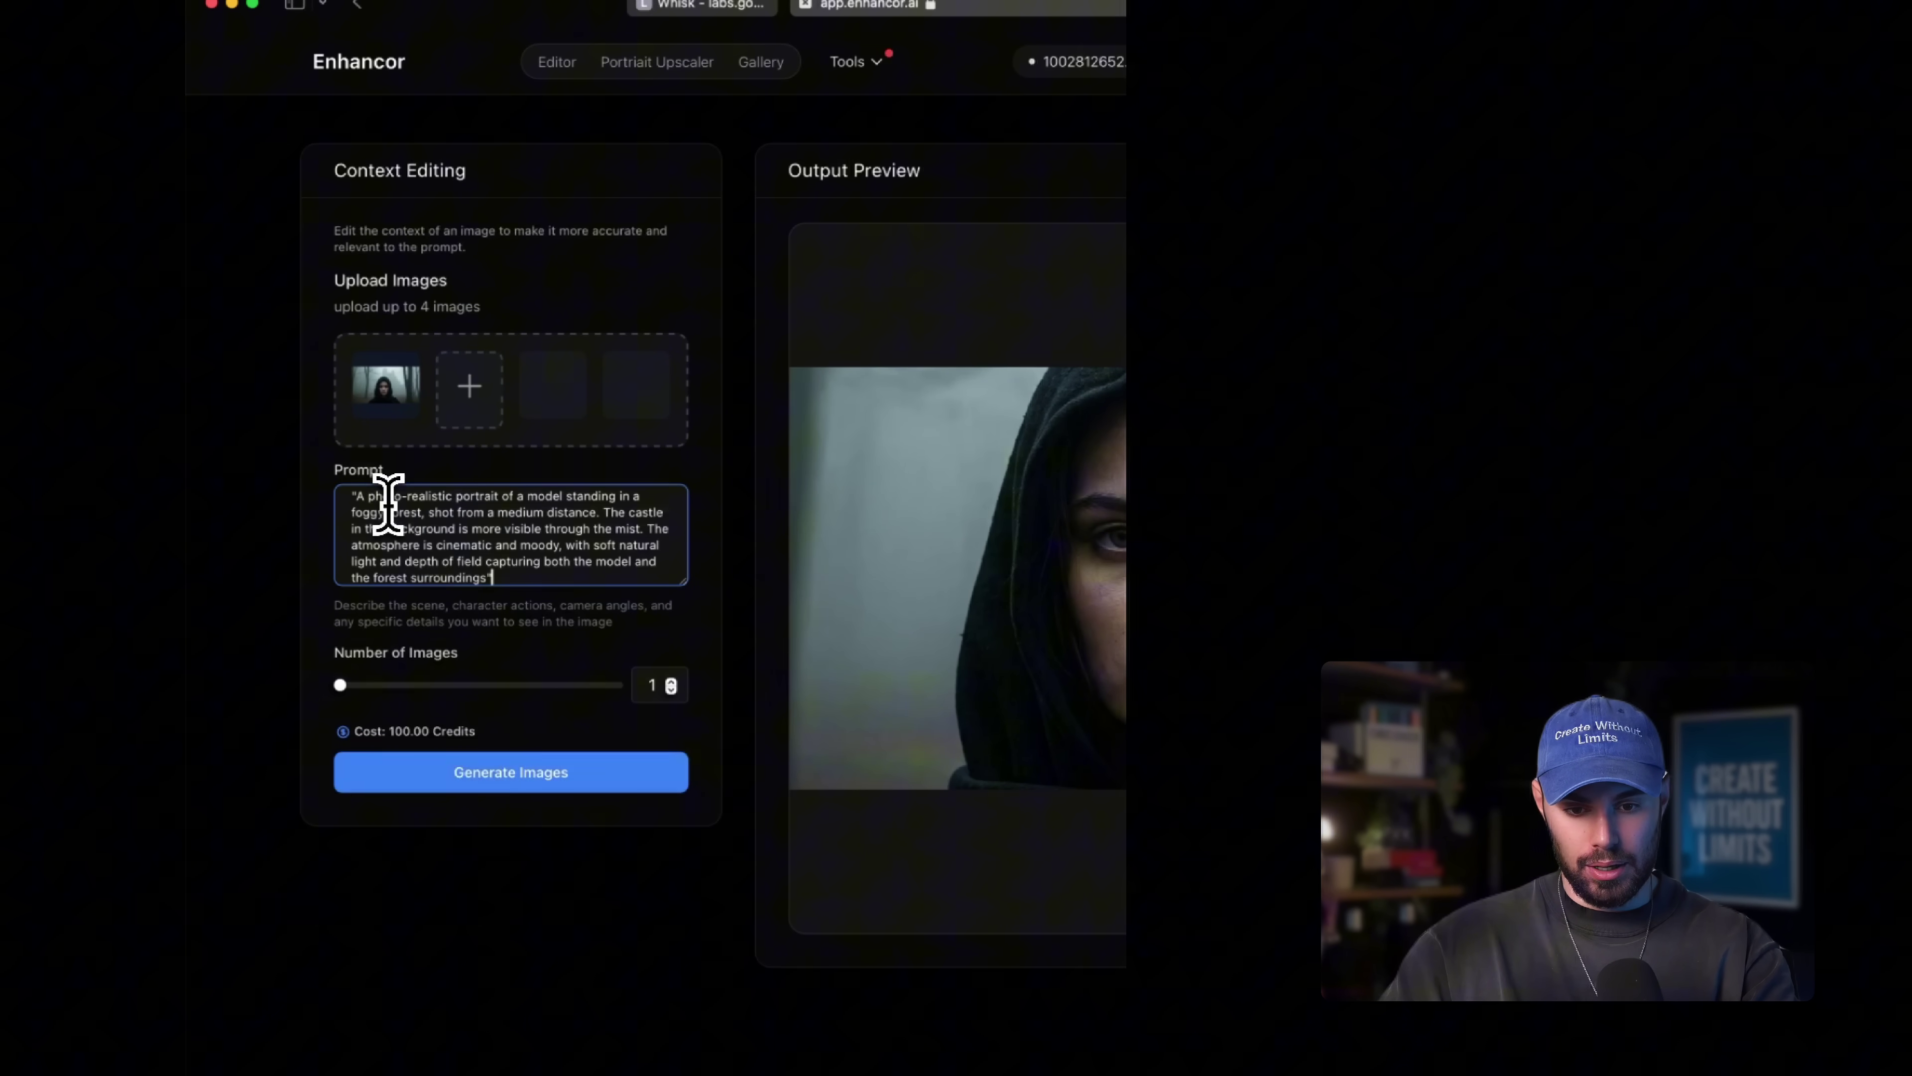
{"action": "left_click", "coordinate": [376, 652]}
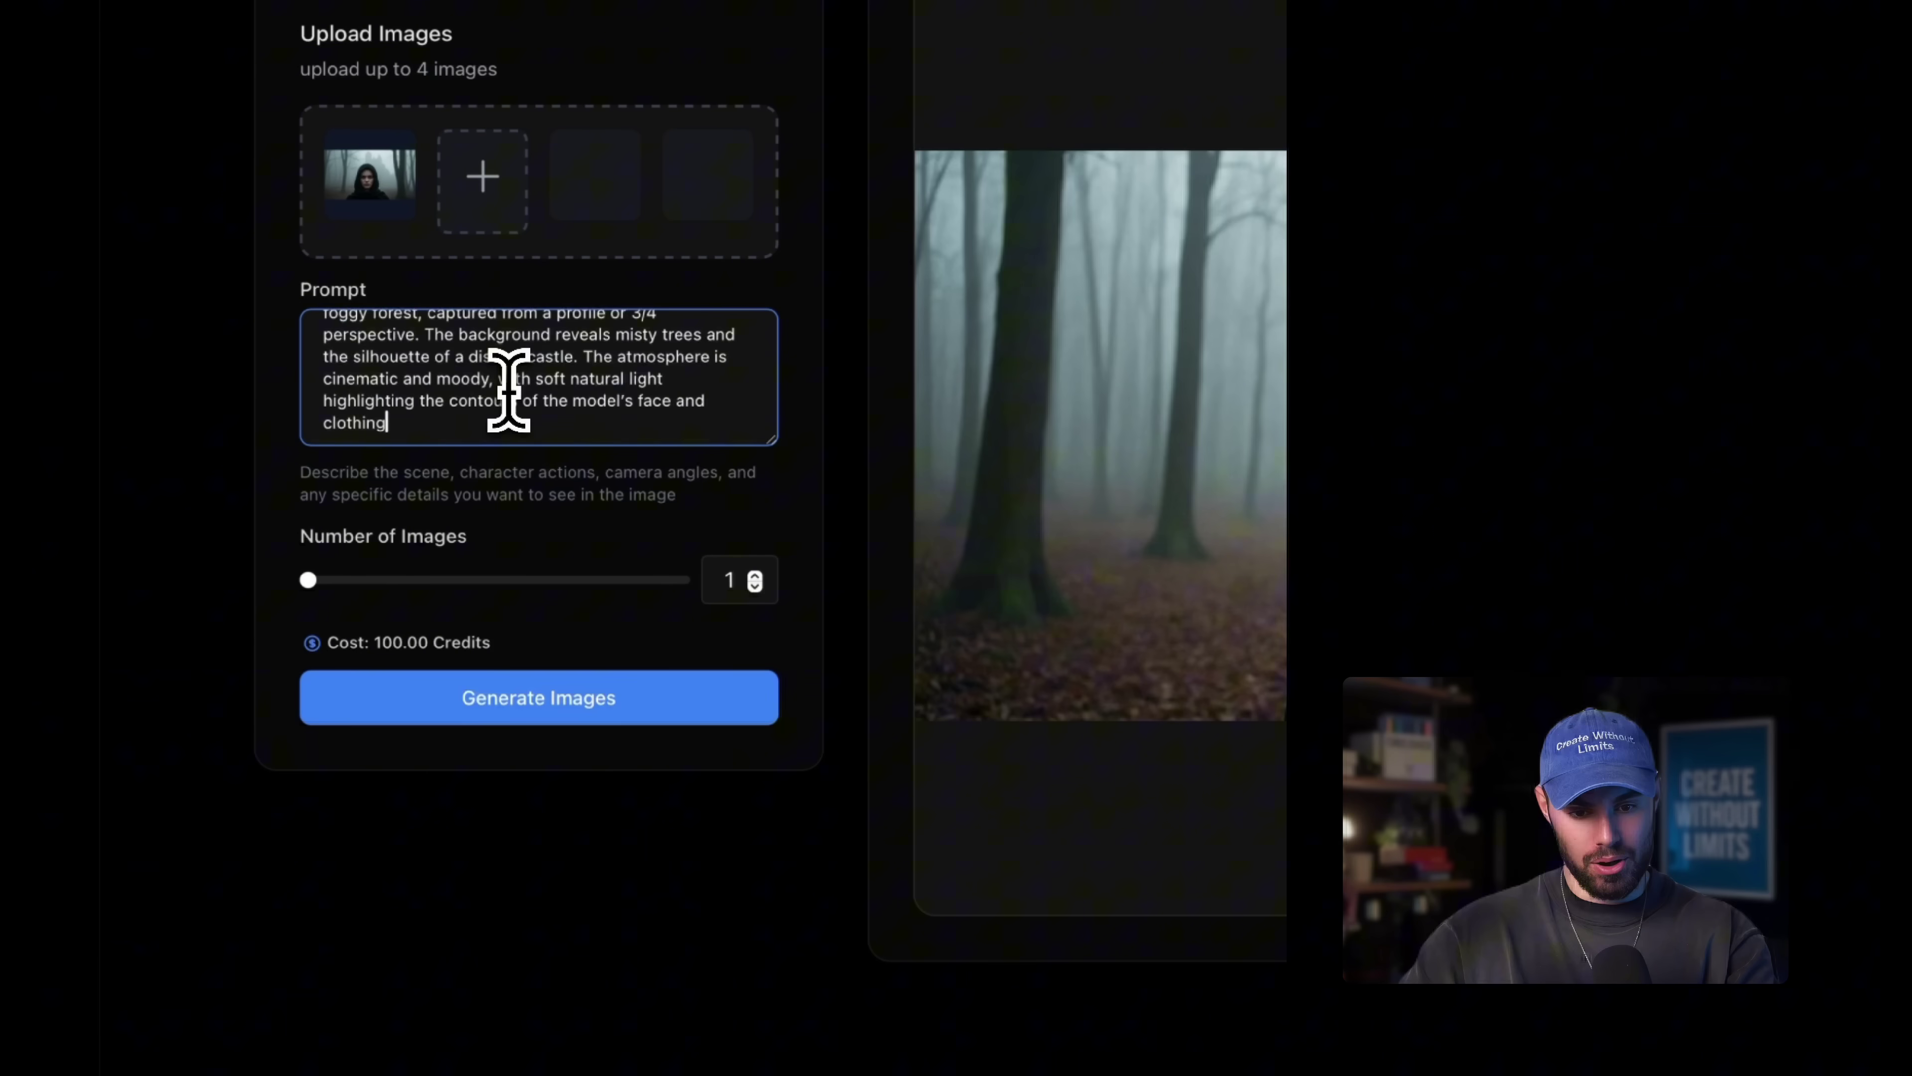
{"action": "left_click", "coordinate": [489, 708]}
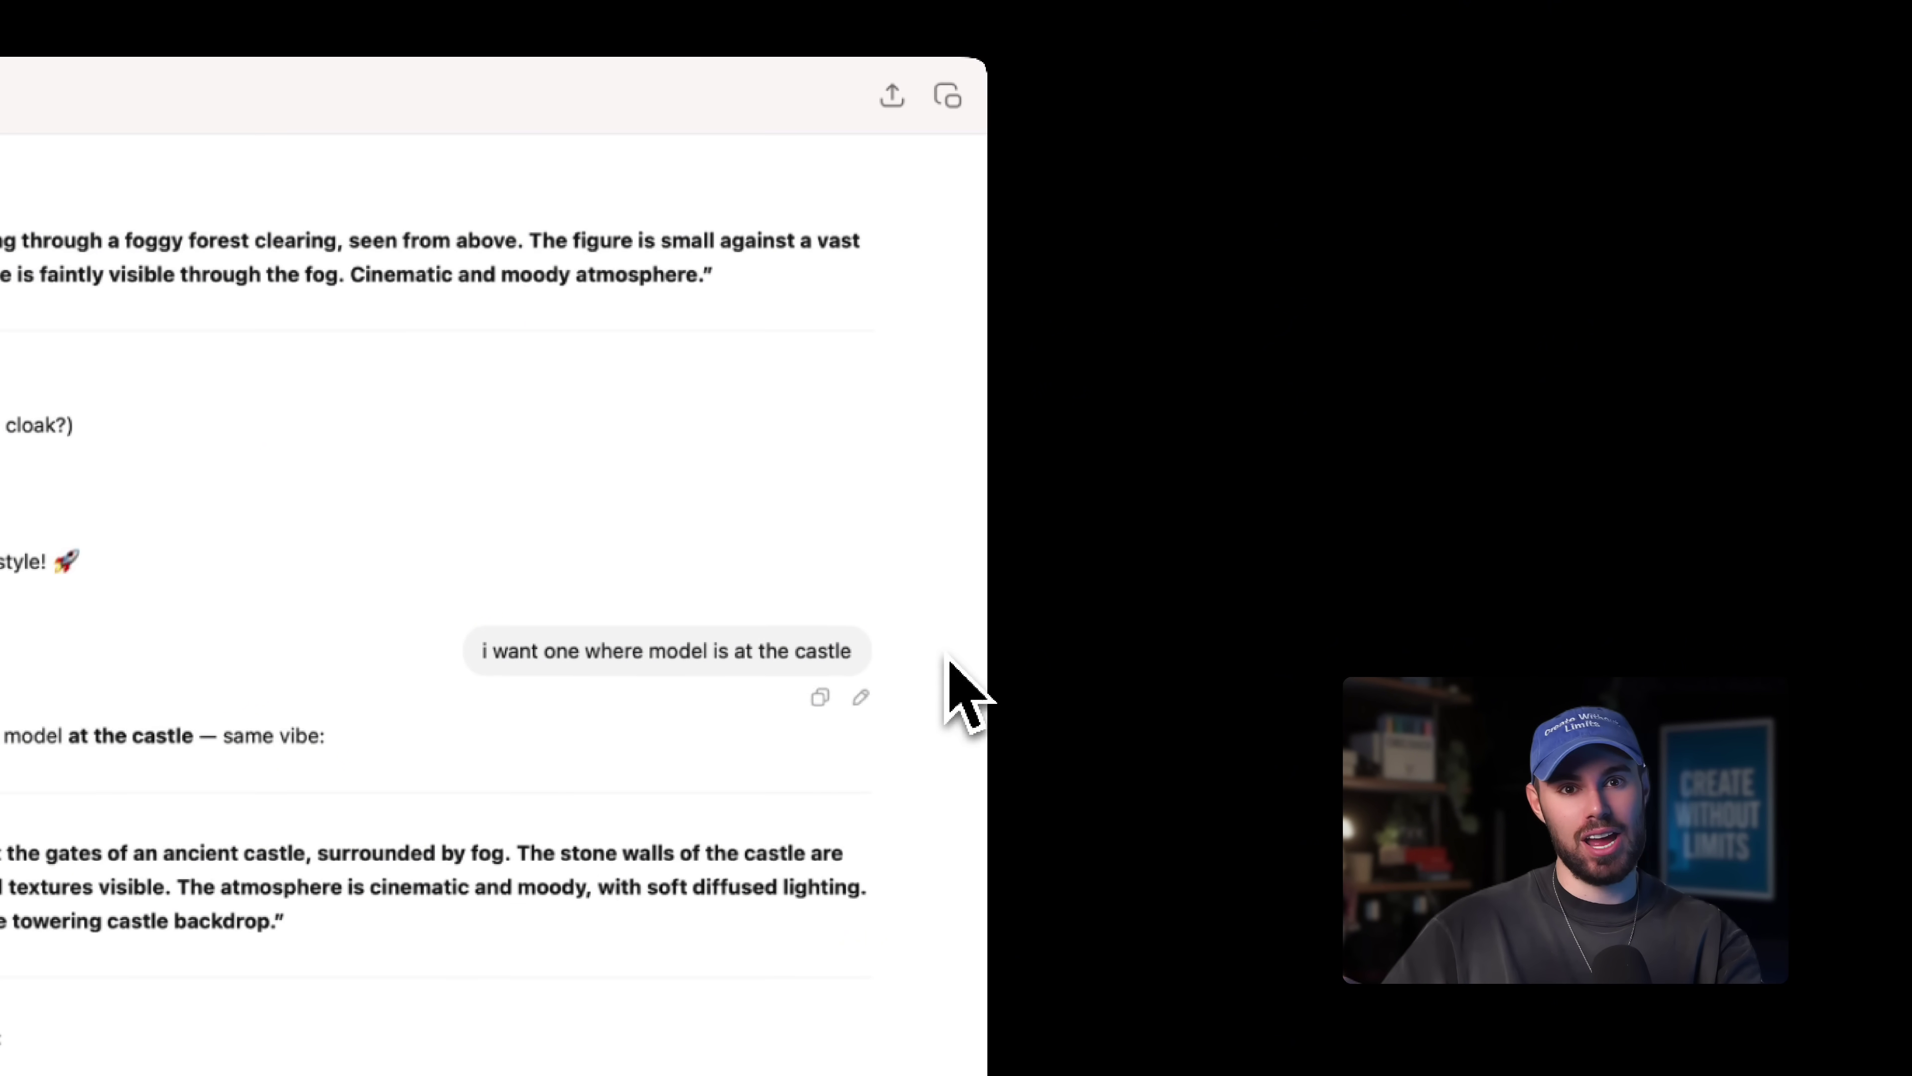
- Select the castle-gates prompt text in the ChatGPT reply for copying
{"action": "left_click_drag", "start_coordinate": [483, 651], "coordinate": [851, 652]}
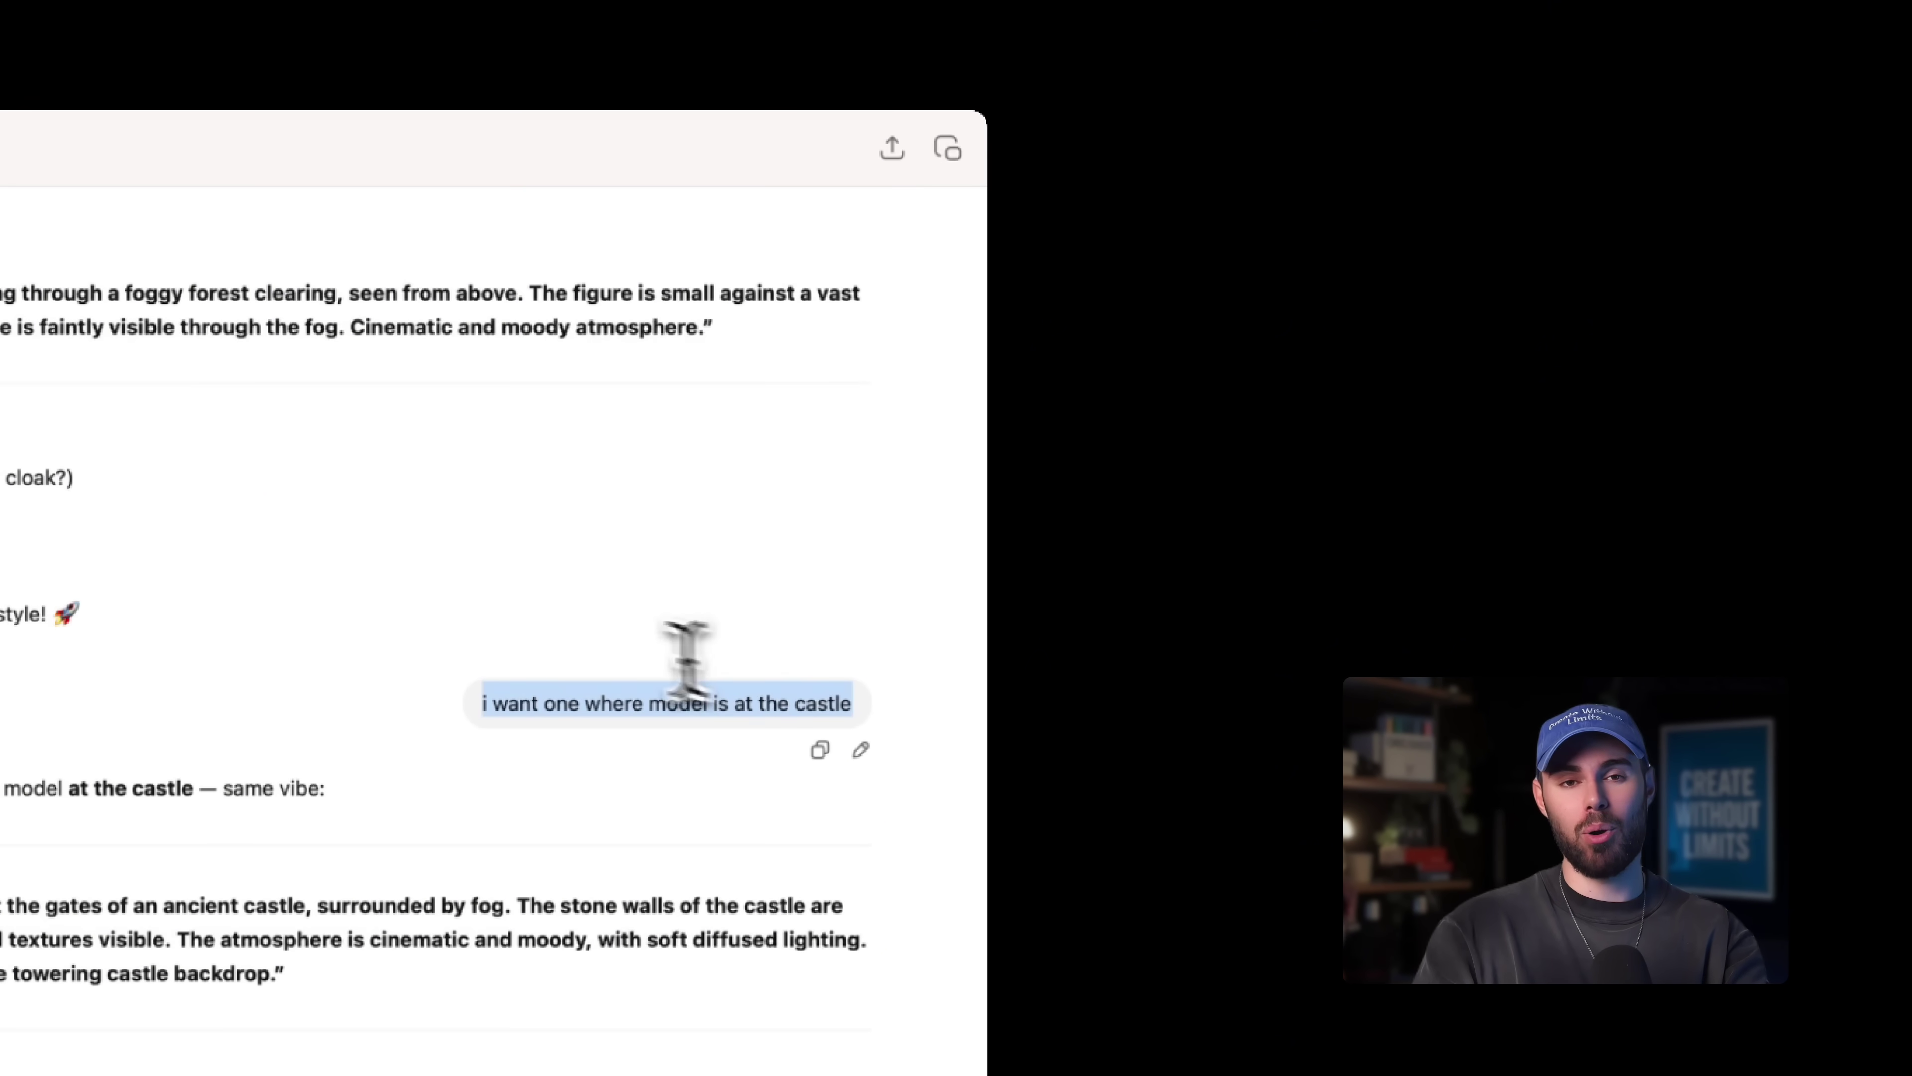
{"action": "scroll", "coordinate": [678, 685], "scroll_direction": "down", "scroll_amount": 5}
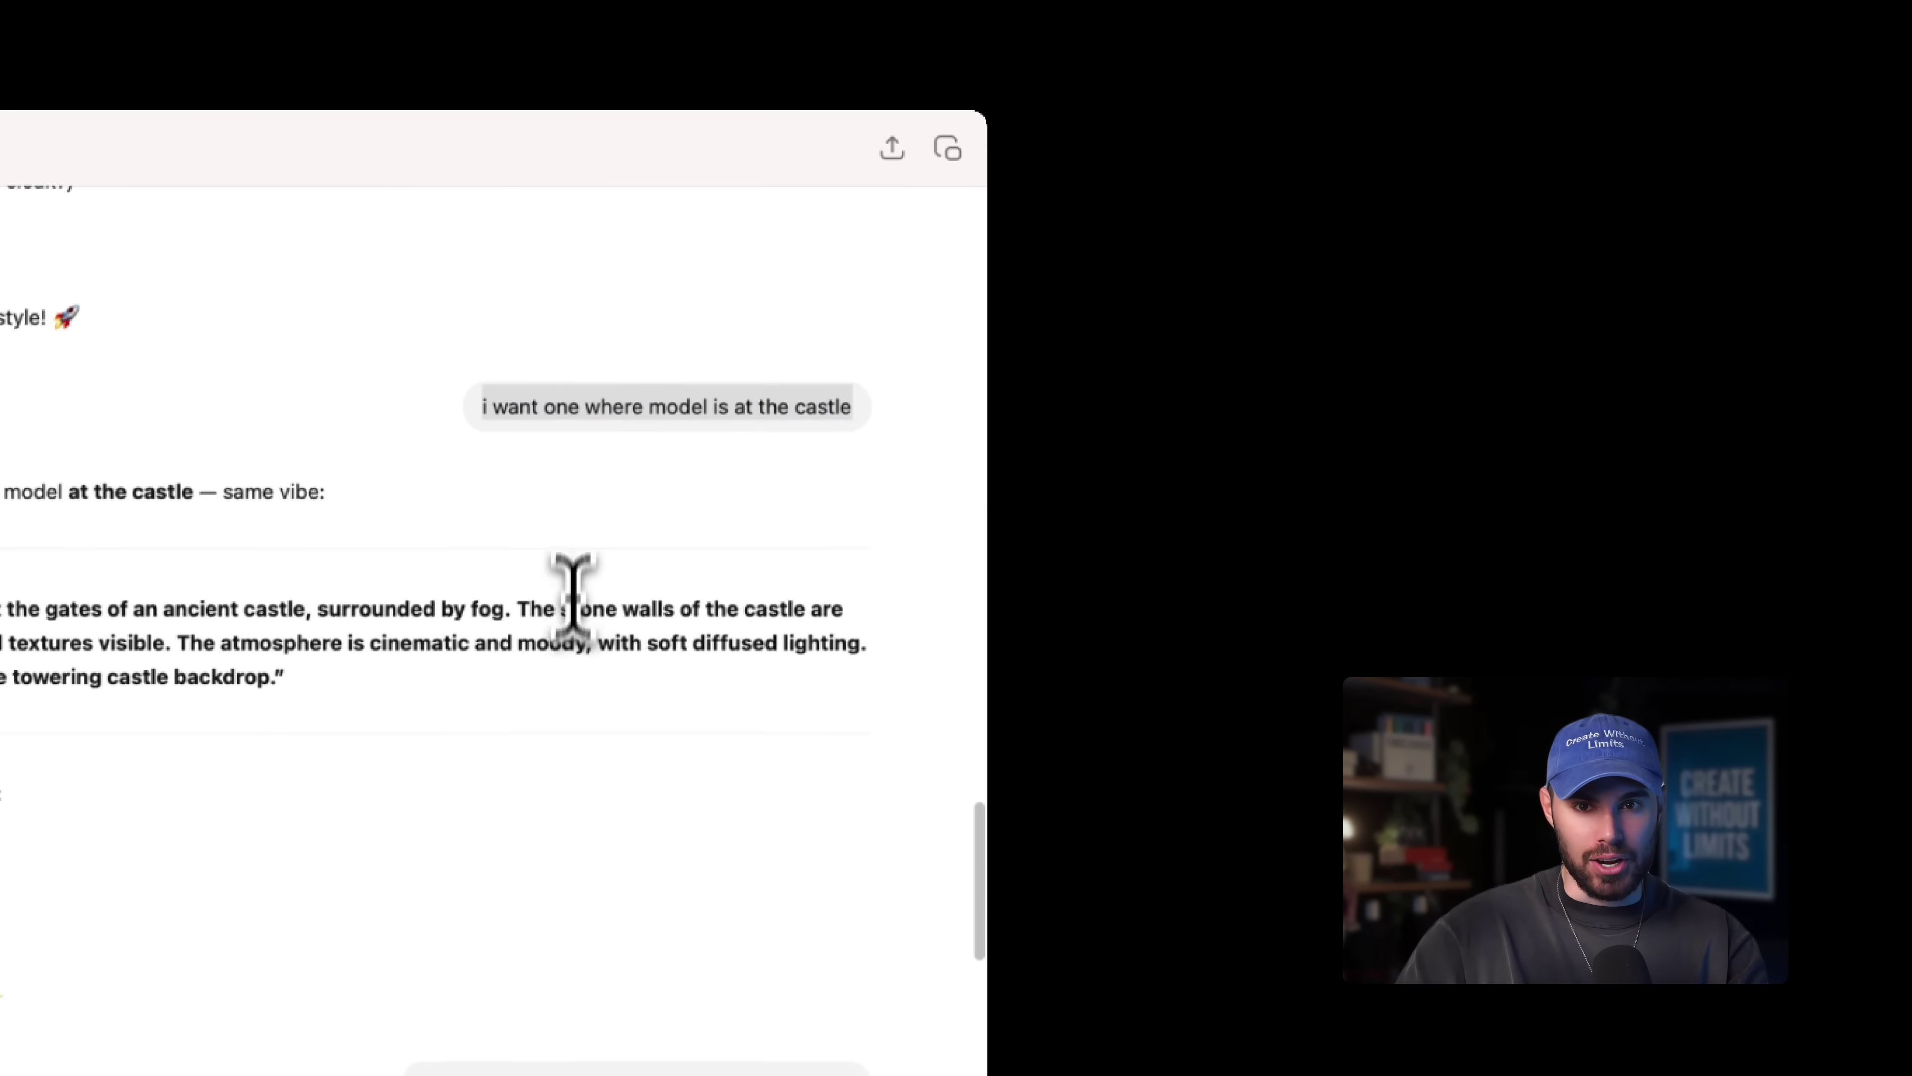
{"action": "left_click_drag", "start_coordinate": [282, 636], "coordinate": [1084, 644]}
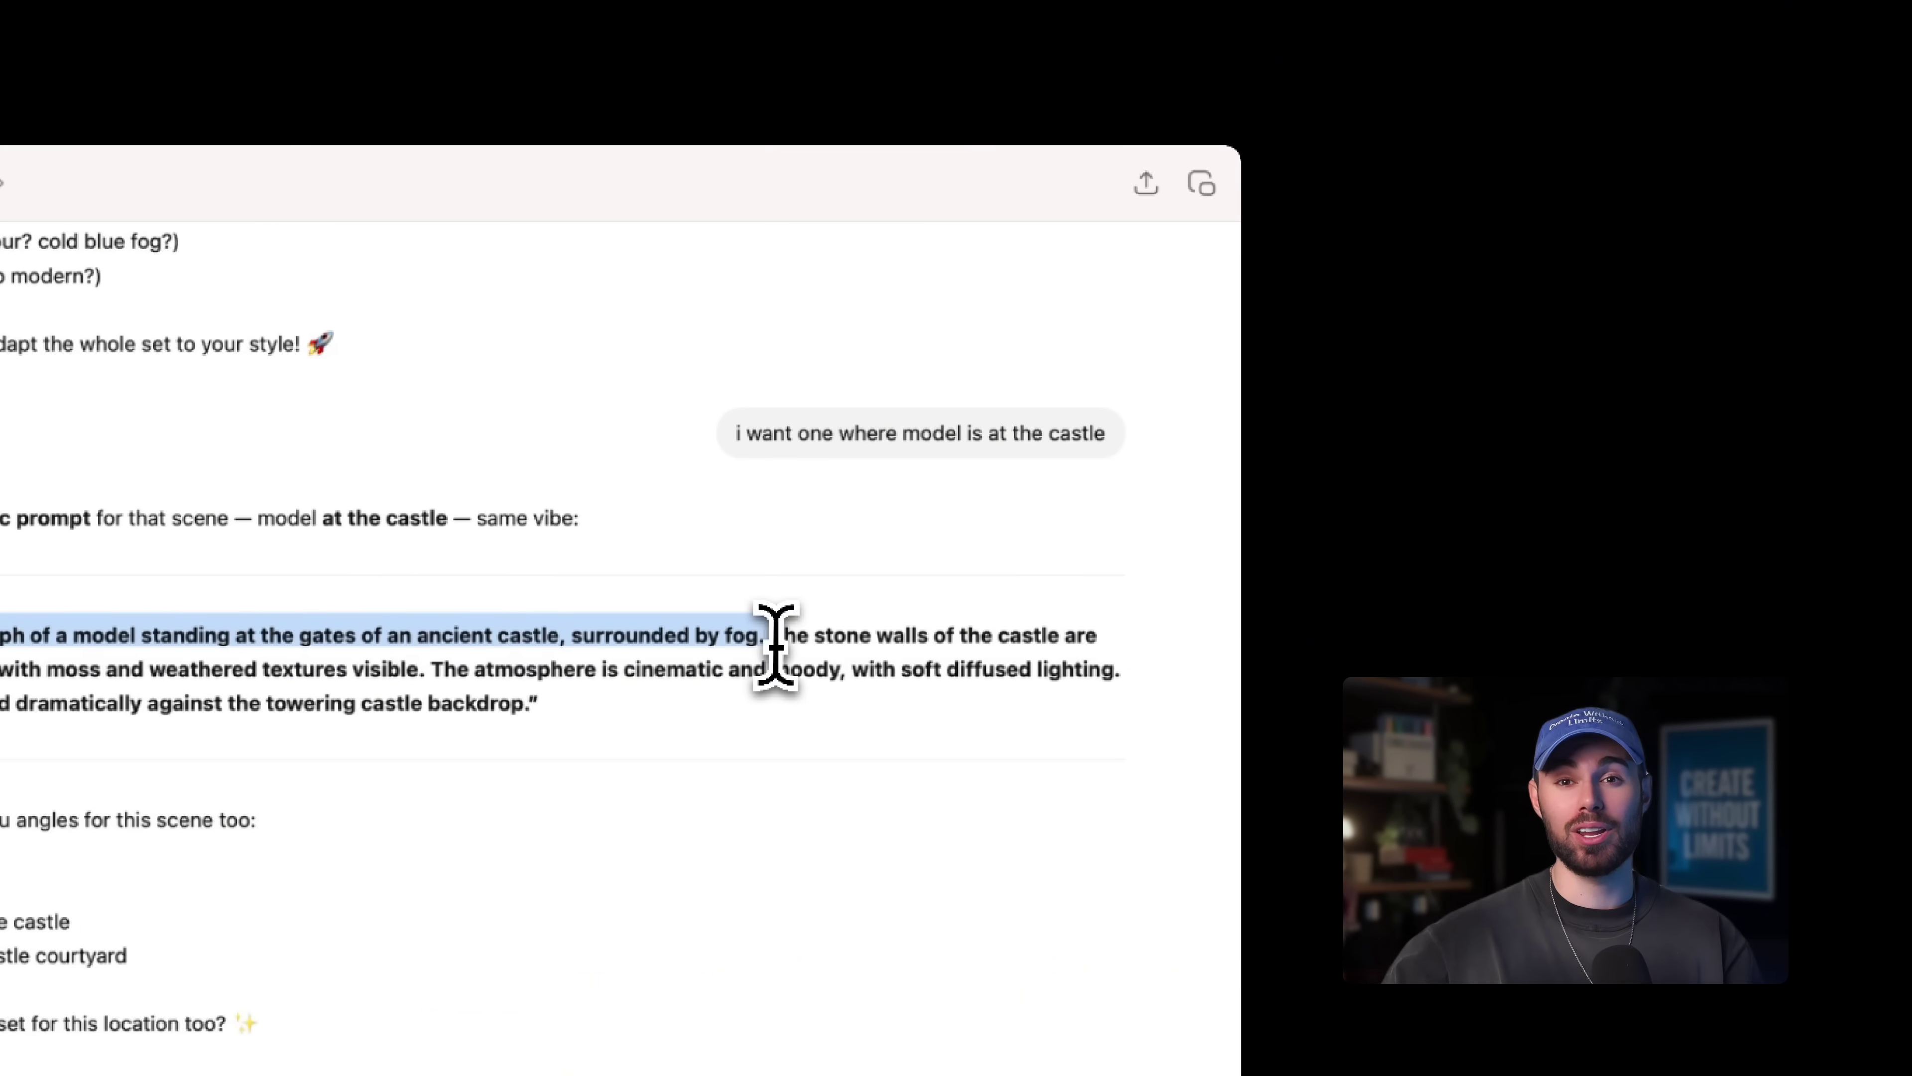
{"action": "left_click", "coordinate": [670, 642]}
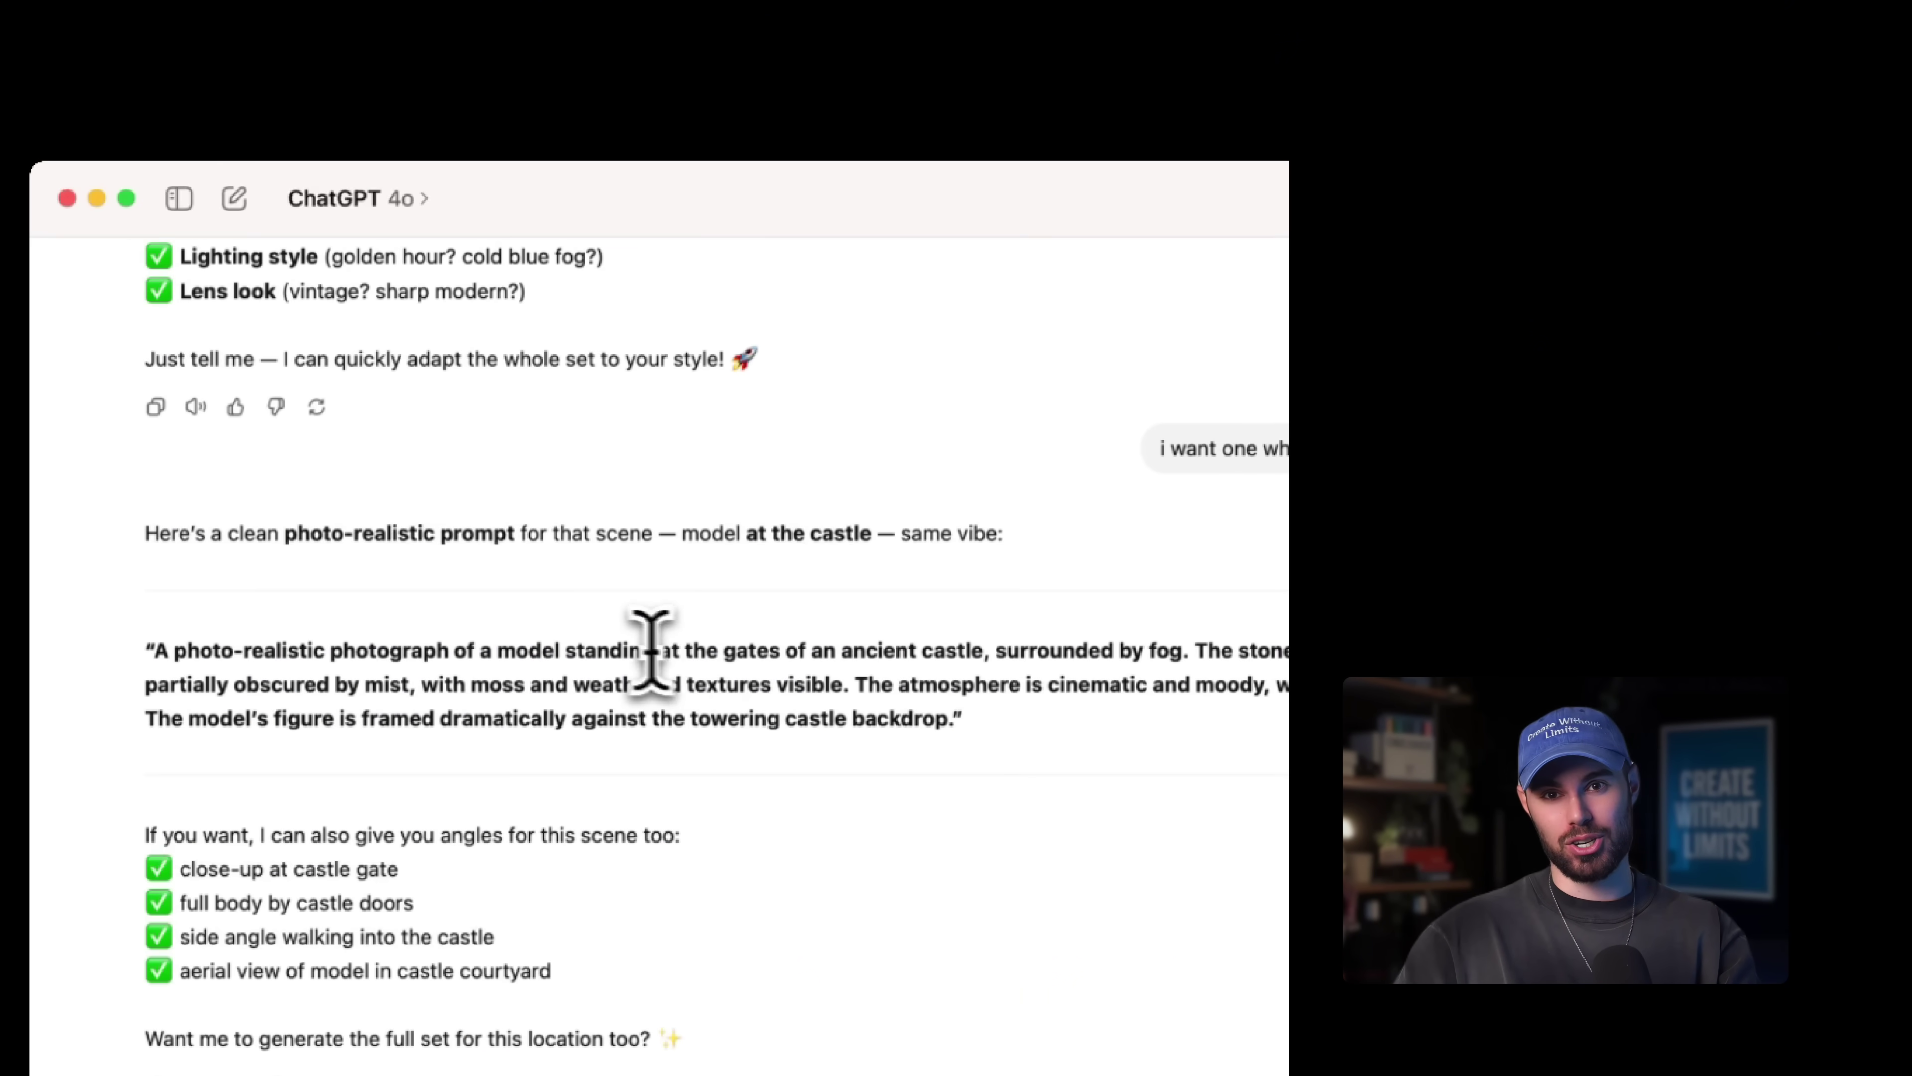
{"action": "left_click_drag", "start_coordinate": [286, 650], "coordinate": [649, 650]}
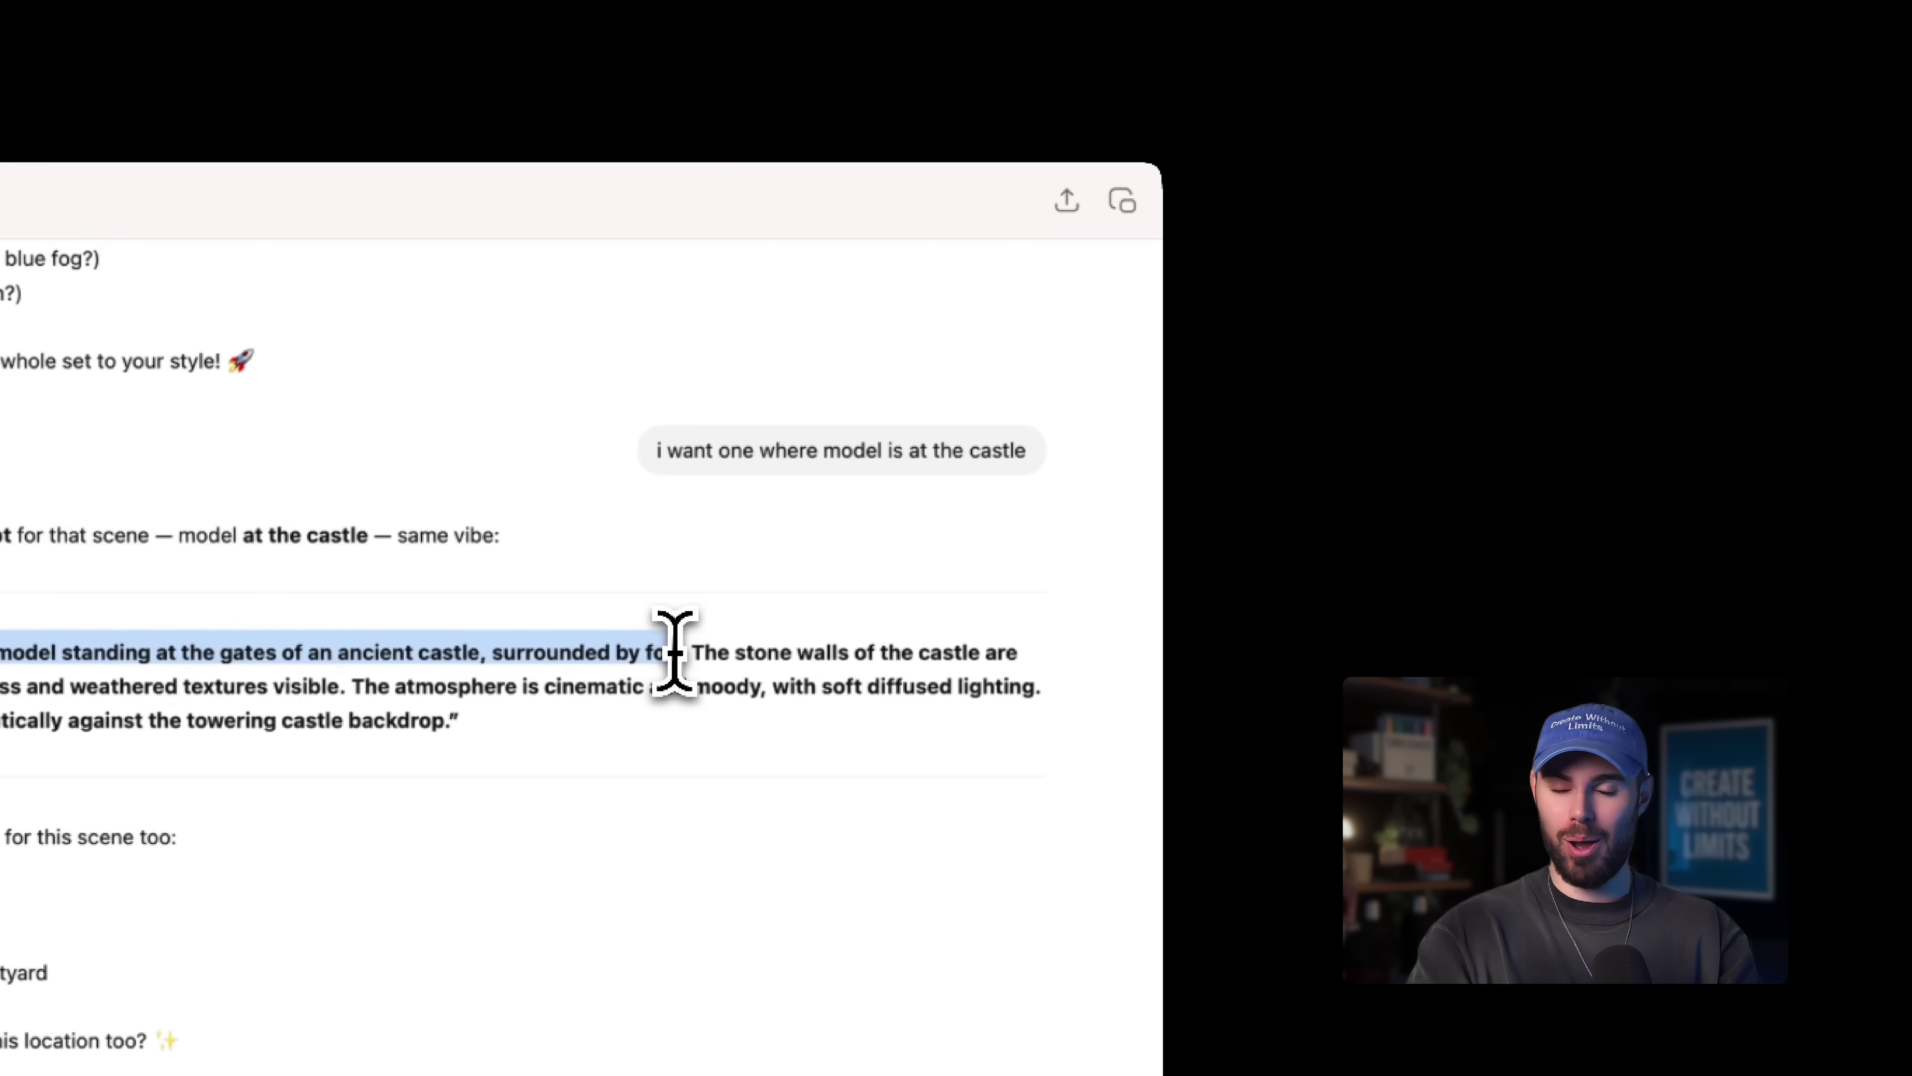
{"action": "left_click", "coordinate": [567, 650]}
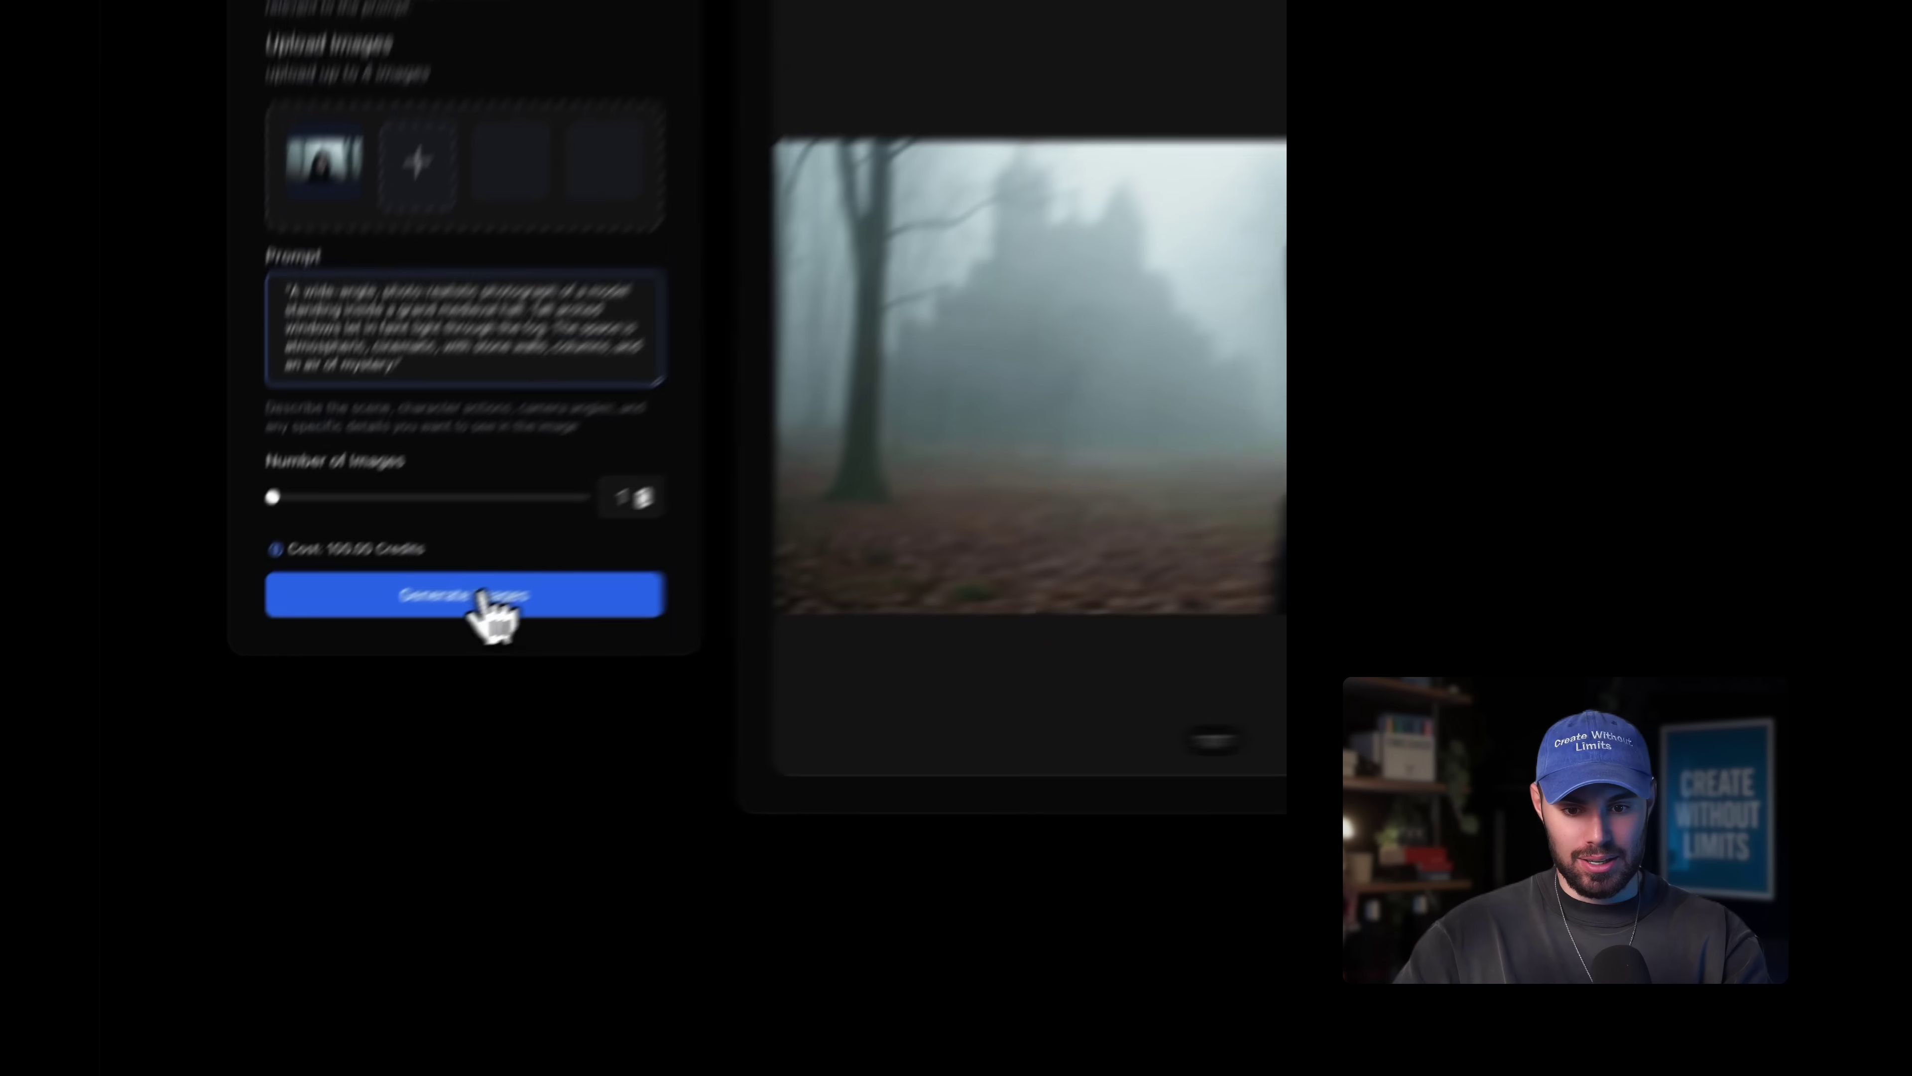
- Generate the wide-angle foggy medieval hall image from the pasted prompt
{"action": "left_click", "coordinate": [363, 658]}
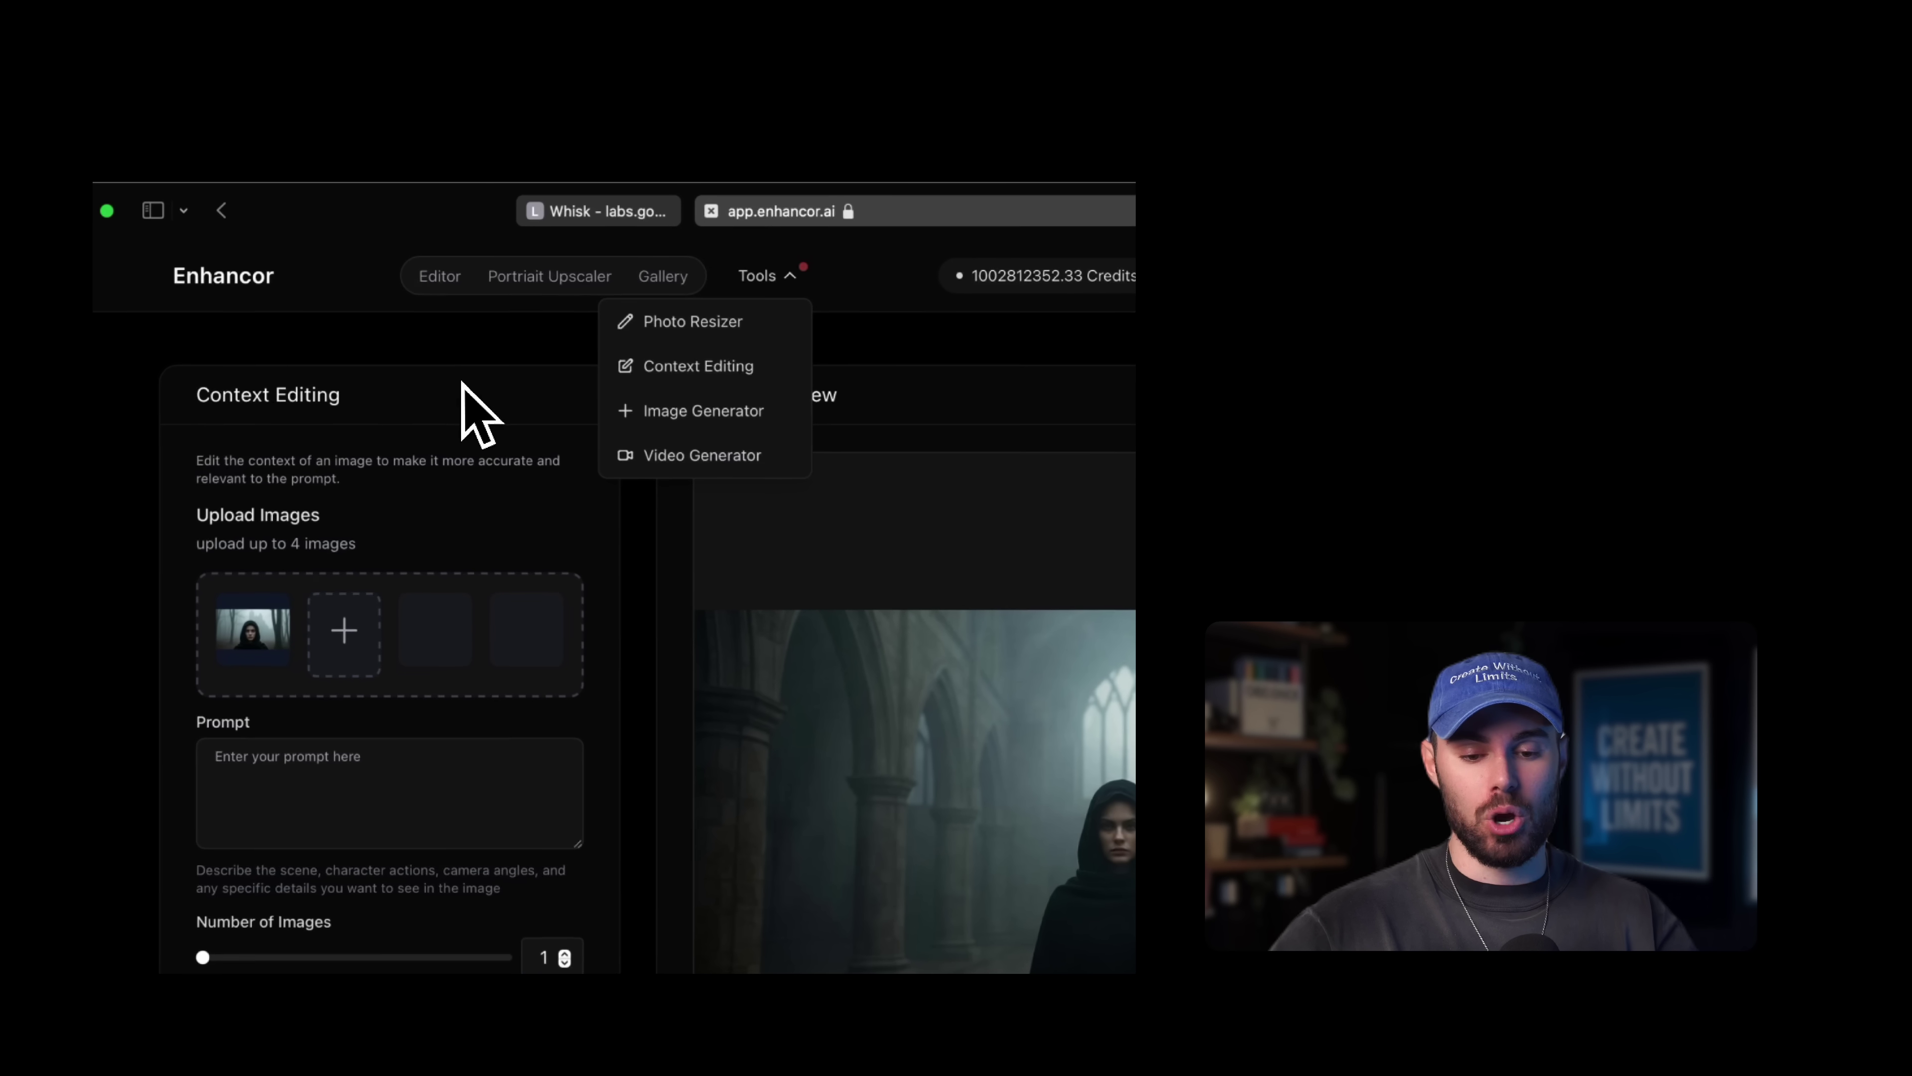
- Add the red Coca-Cola can reference image and generate the hooded woman holding it in the foggy forest
{"action": "left_click", "coordinate": [800, 287]}
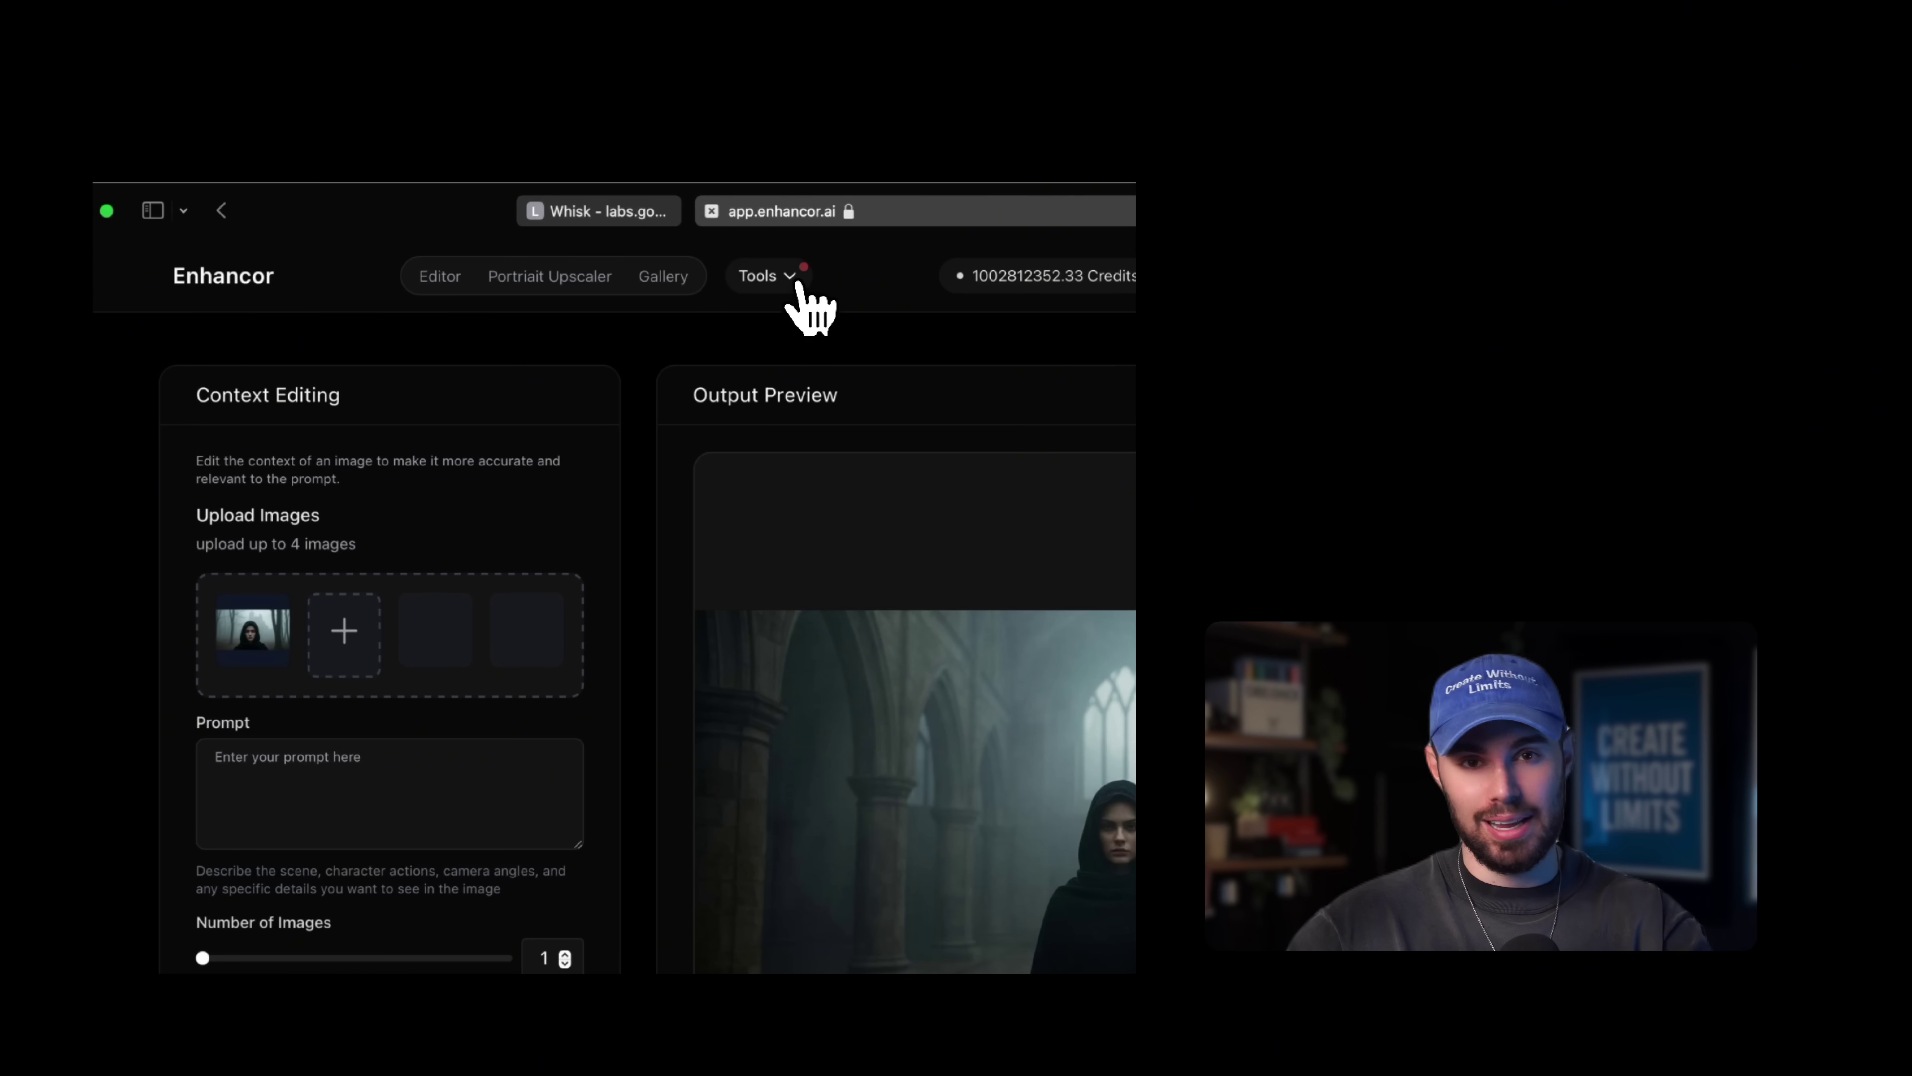
{"action": "mouse_move", "coordinate": [240, 645]}
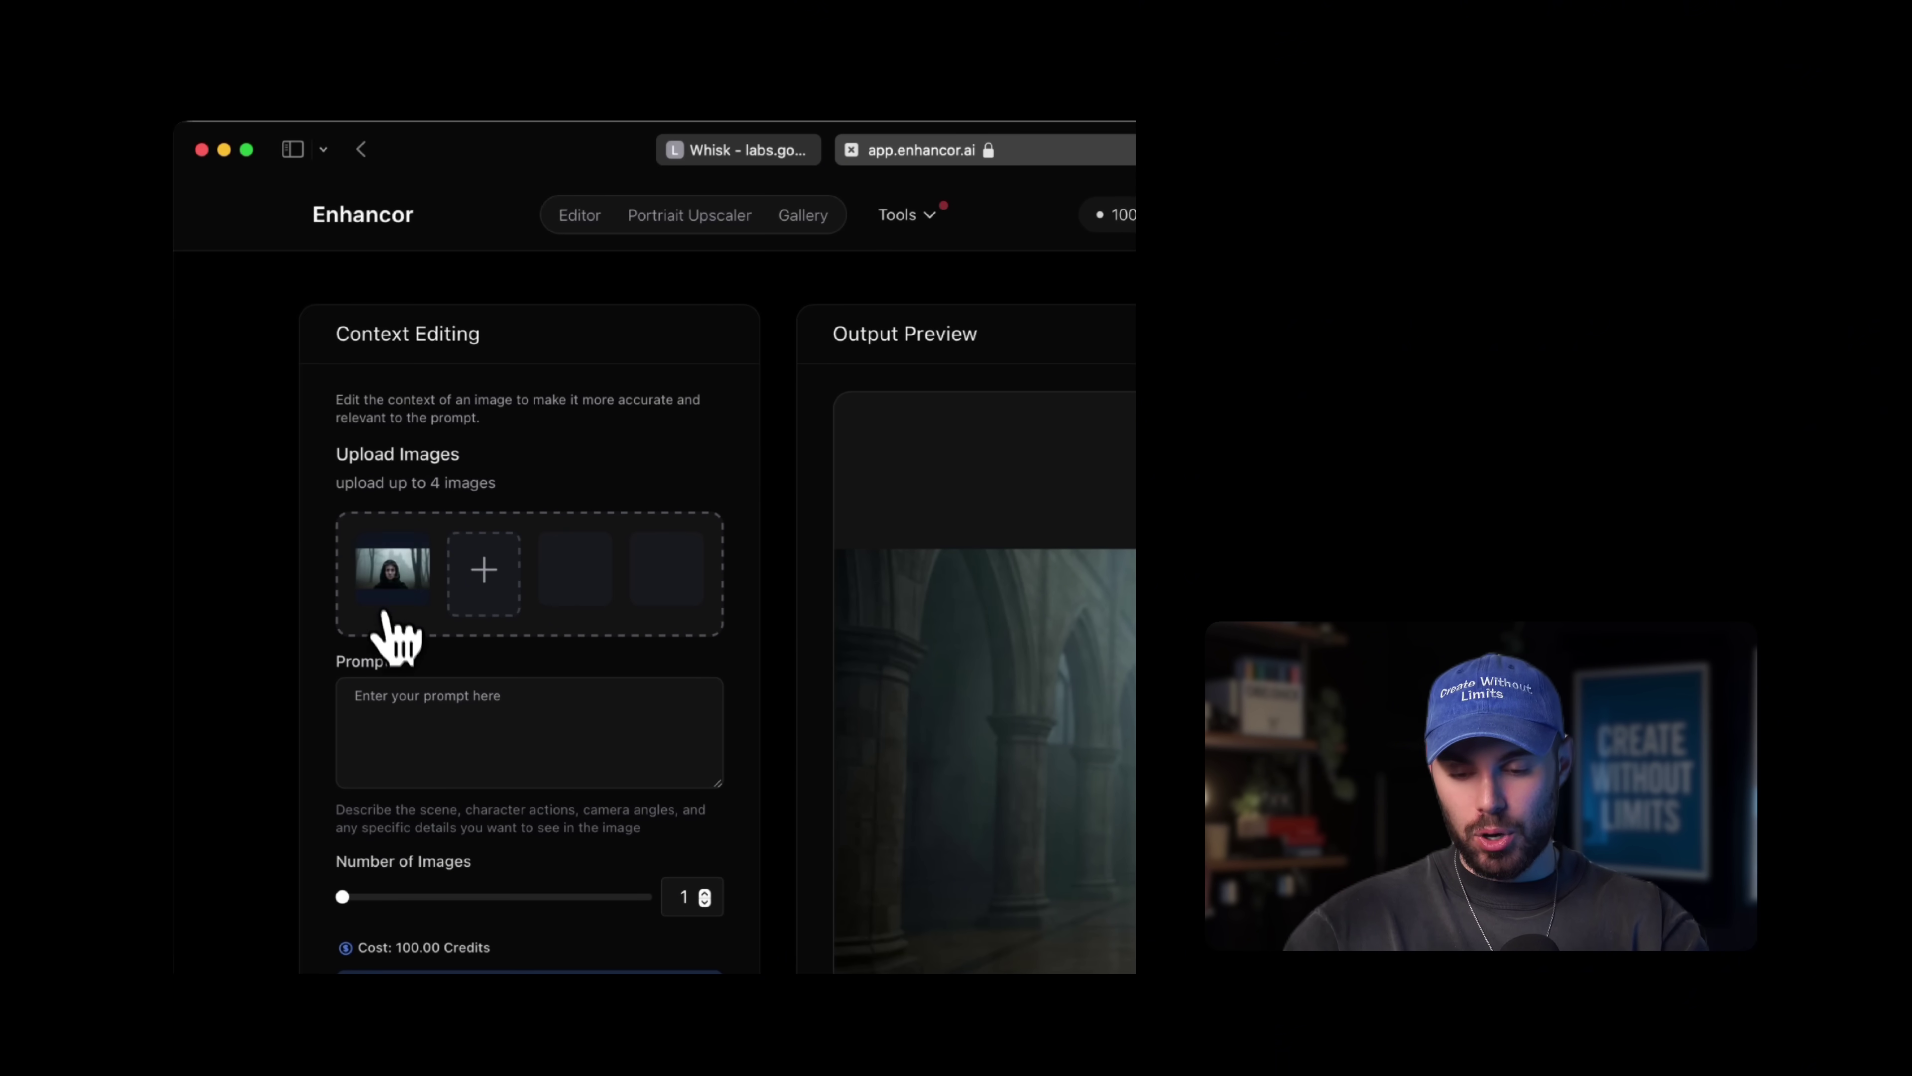
{"action": "left_click", "coordinate": [482, 584]}
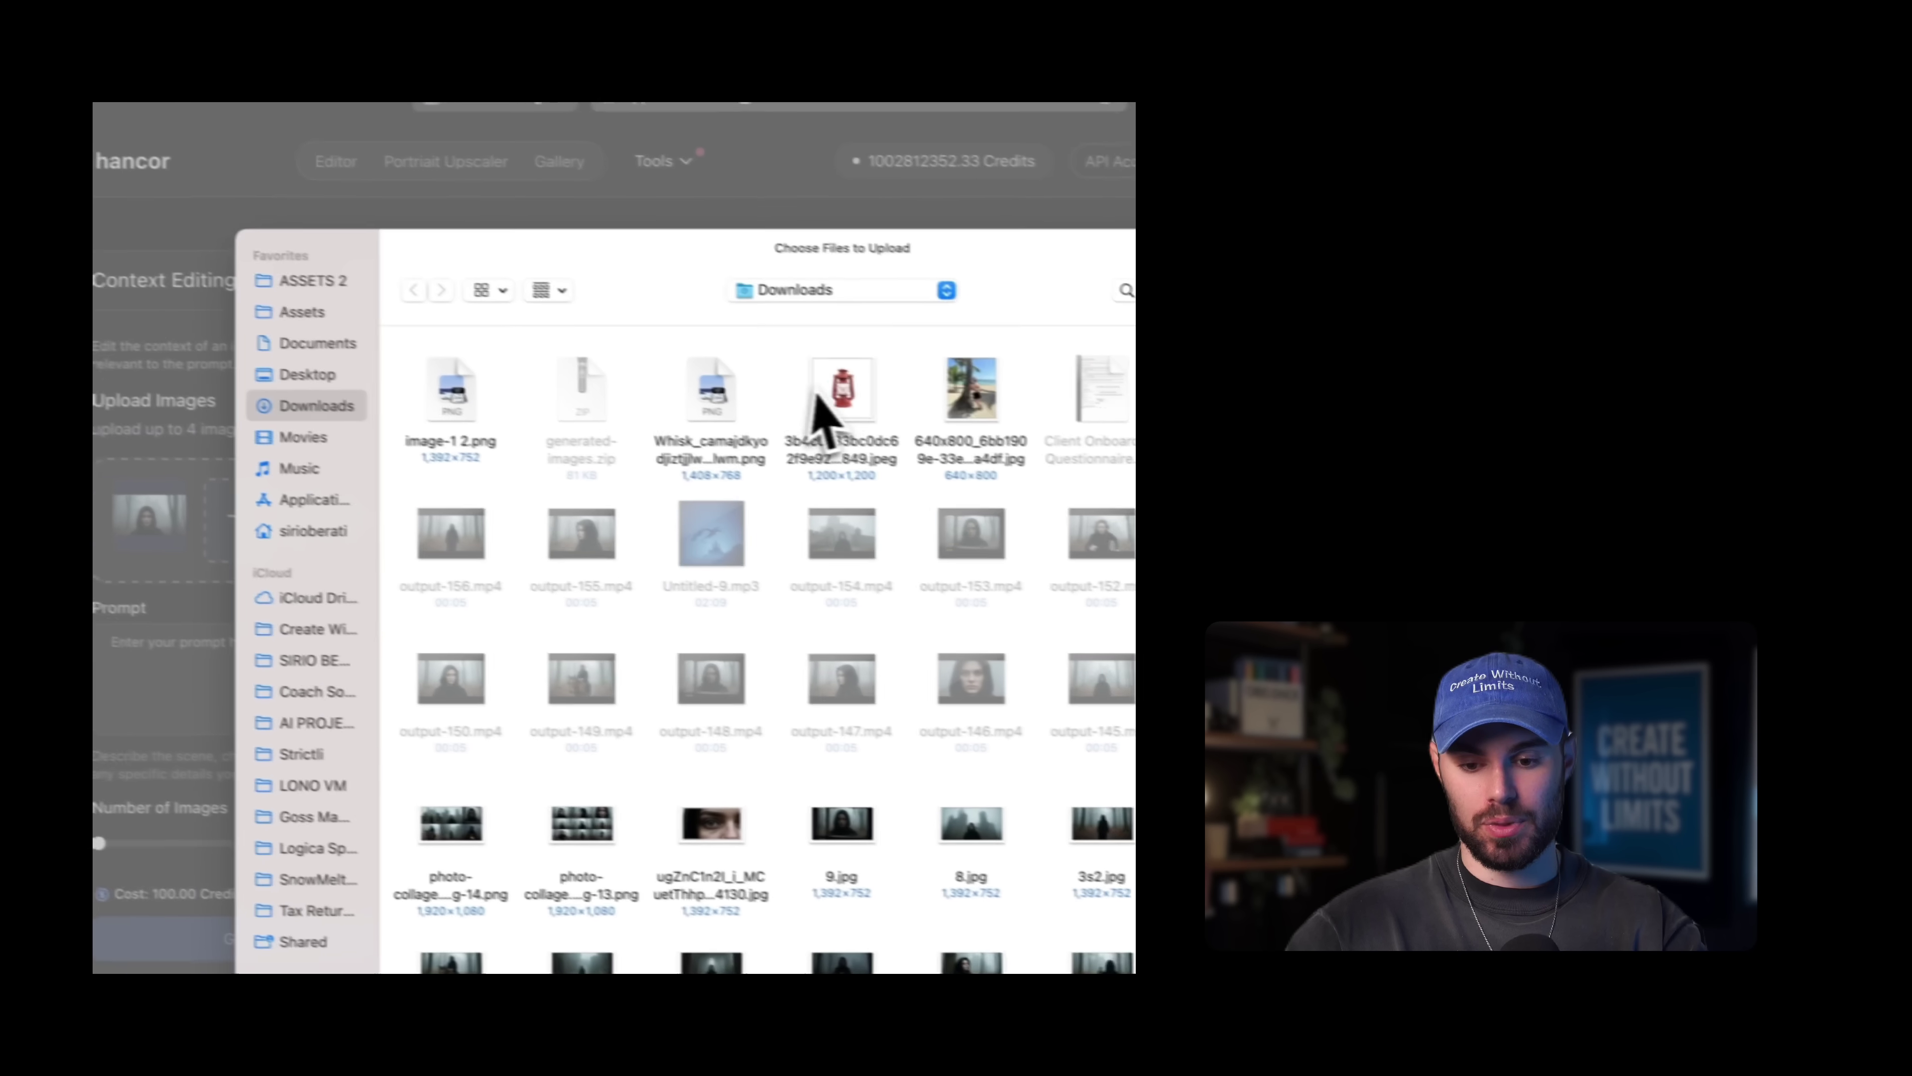
{"action": "double_click", "coordinate": [1098, 465]}
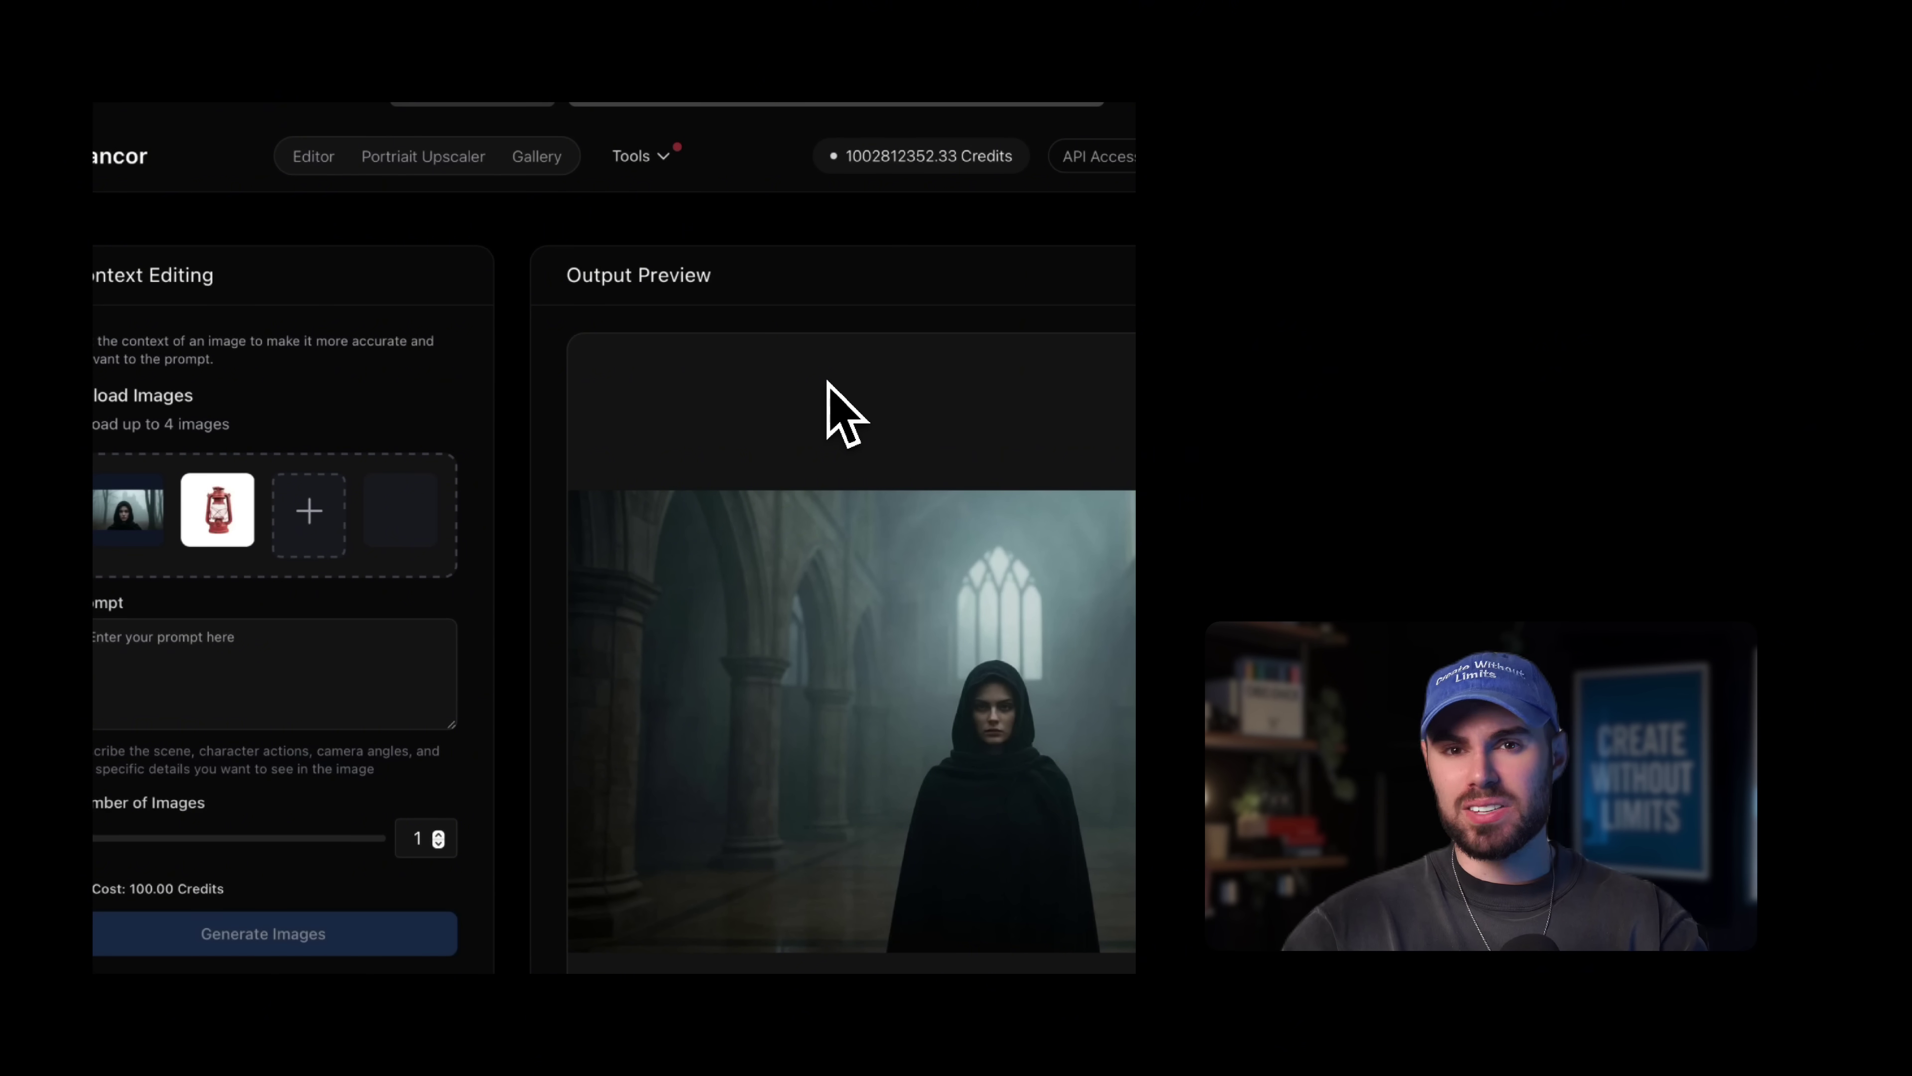
{"action": "left_click", "coordinate": [269, 685]}
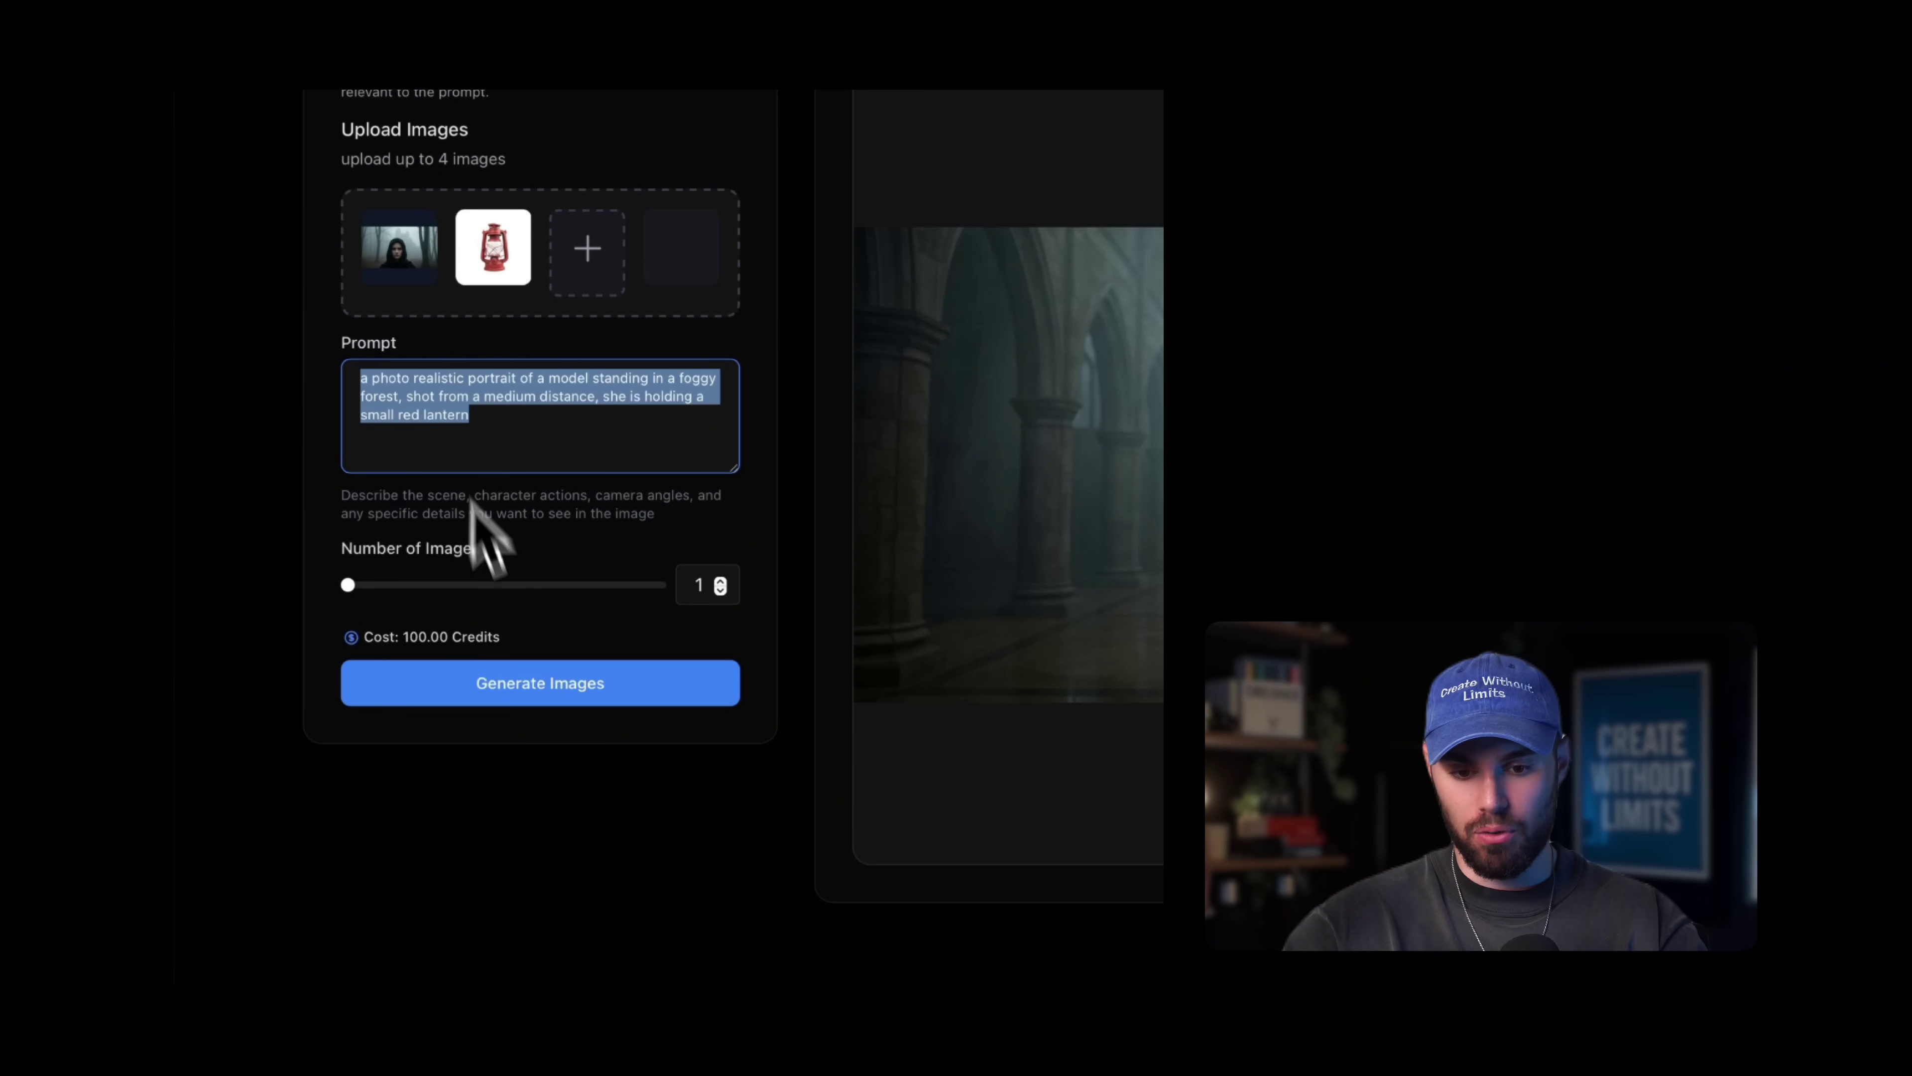
{"action": "left_click", "coordinate": [465, 699]}
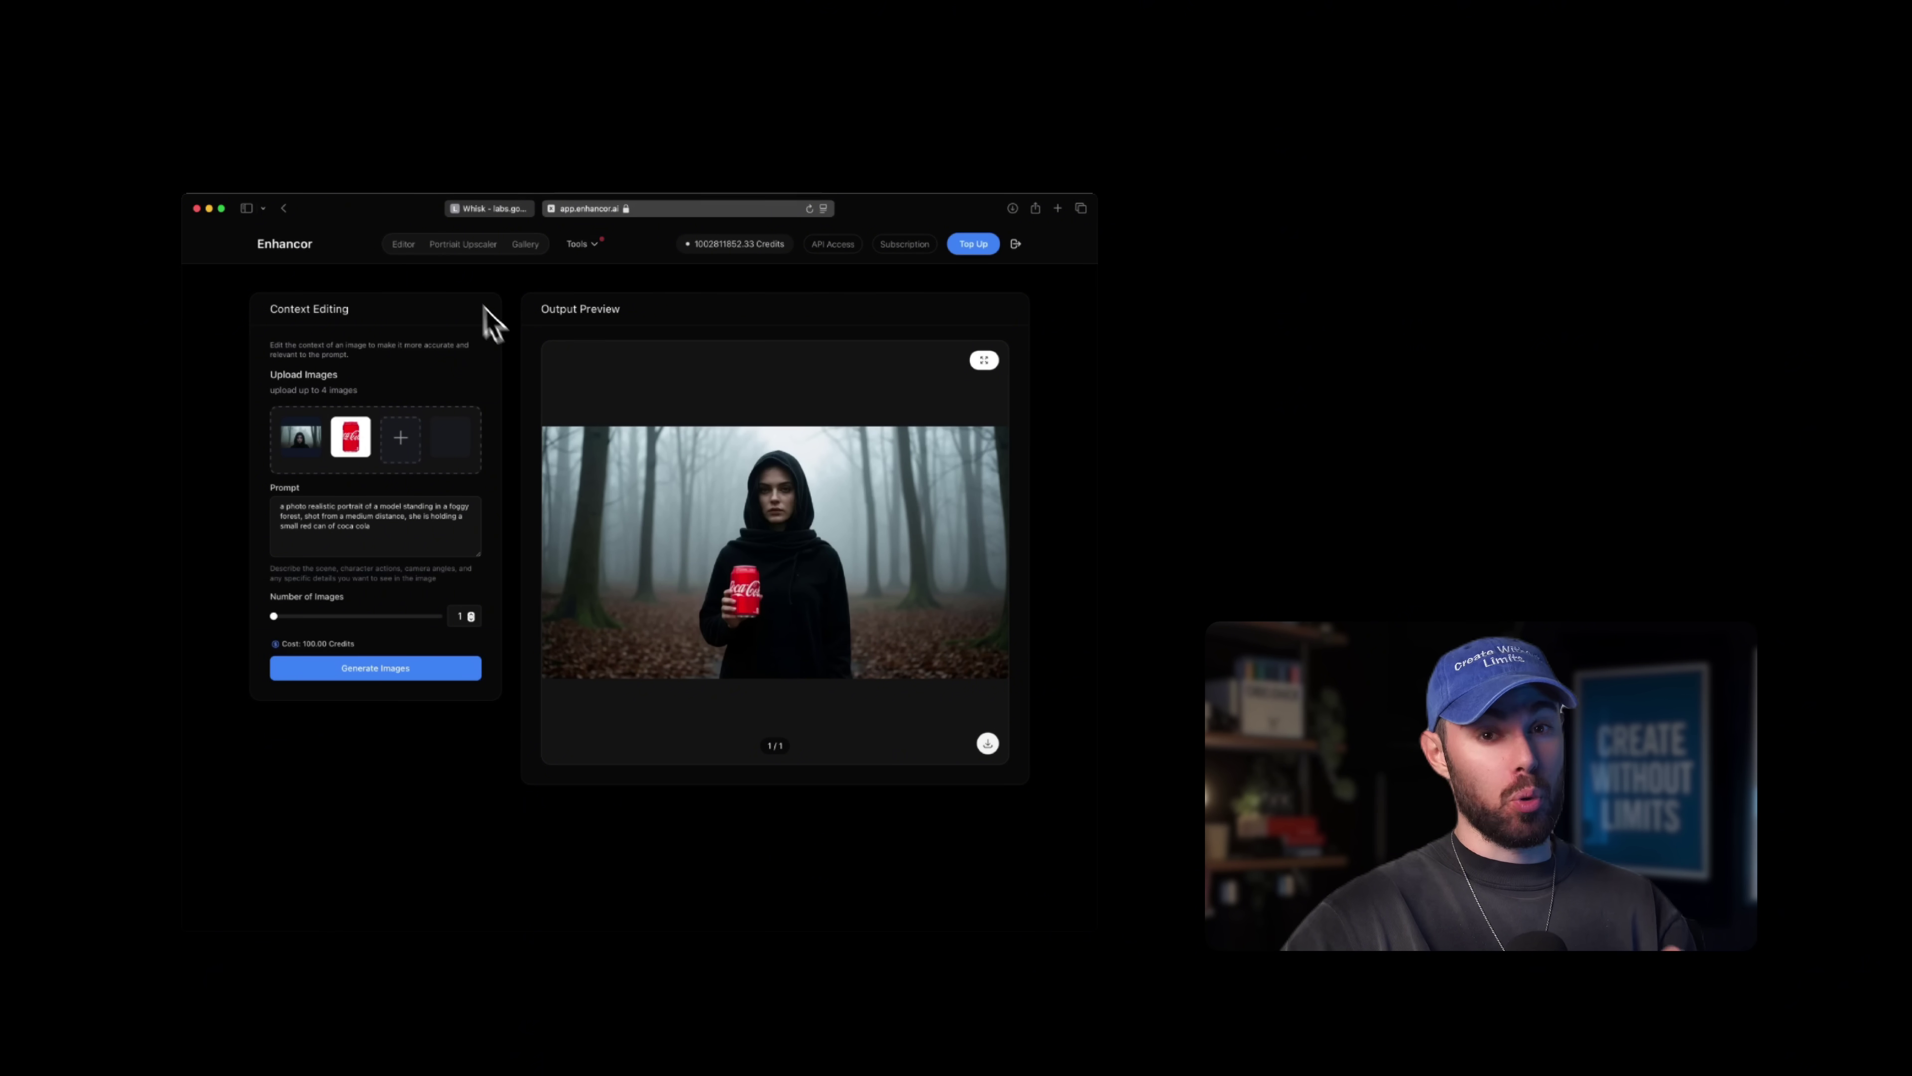
- Upscale the hooded woman's close-up in Portrait Upscaler using Professional mode, marked as a portrait
{"action": "left_click", "coordinate": [458, 245]}
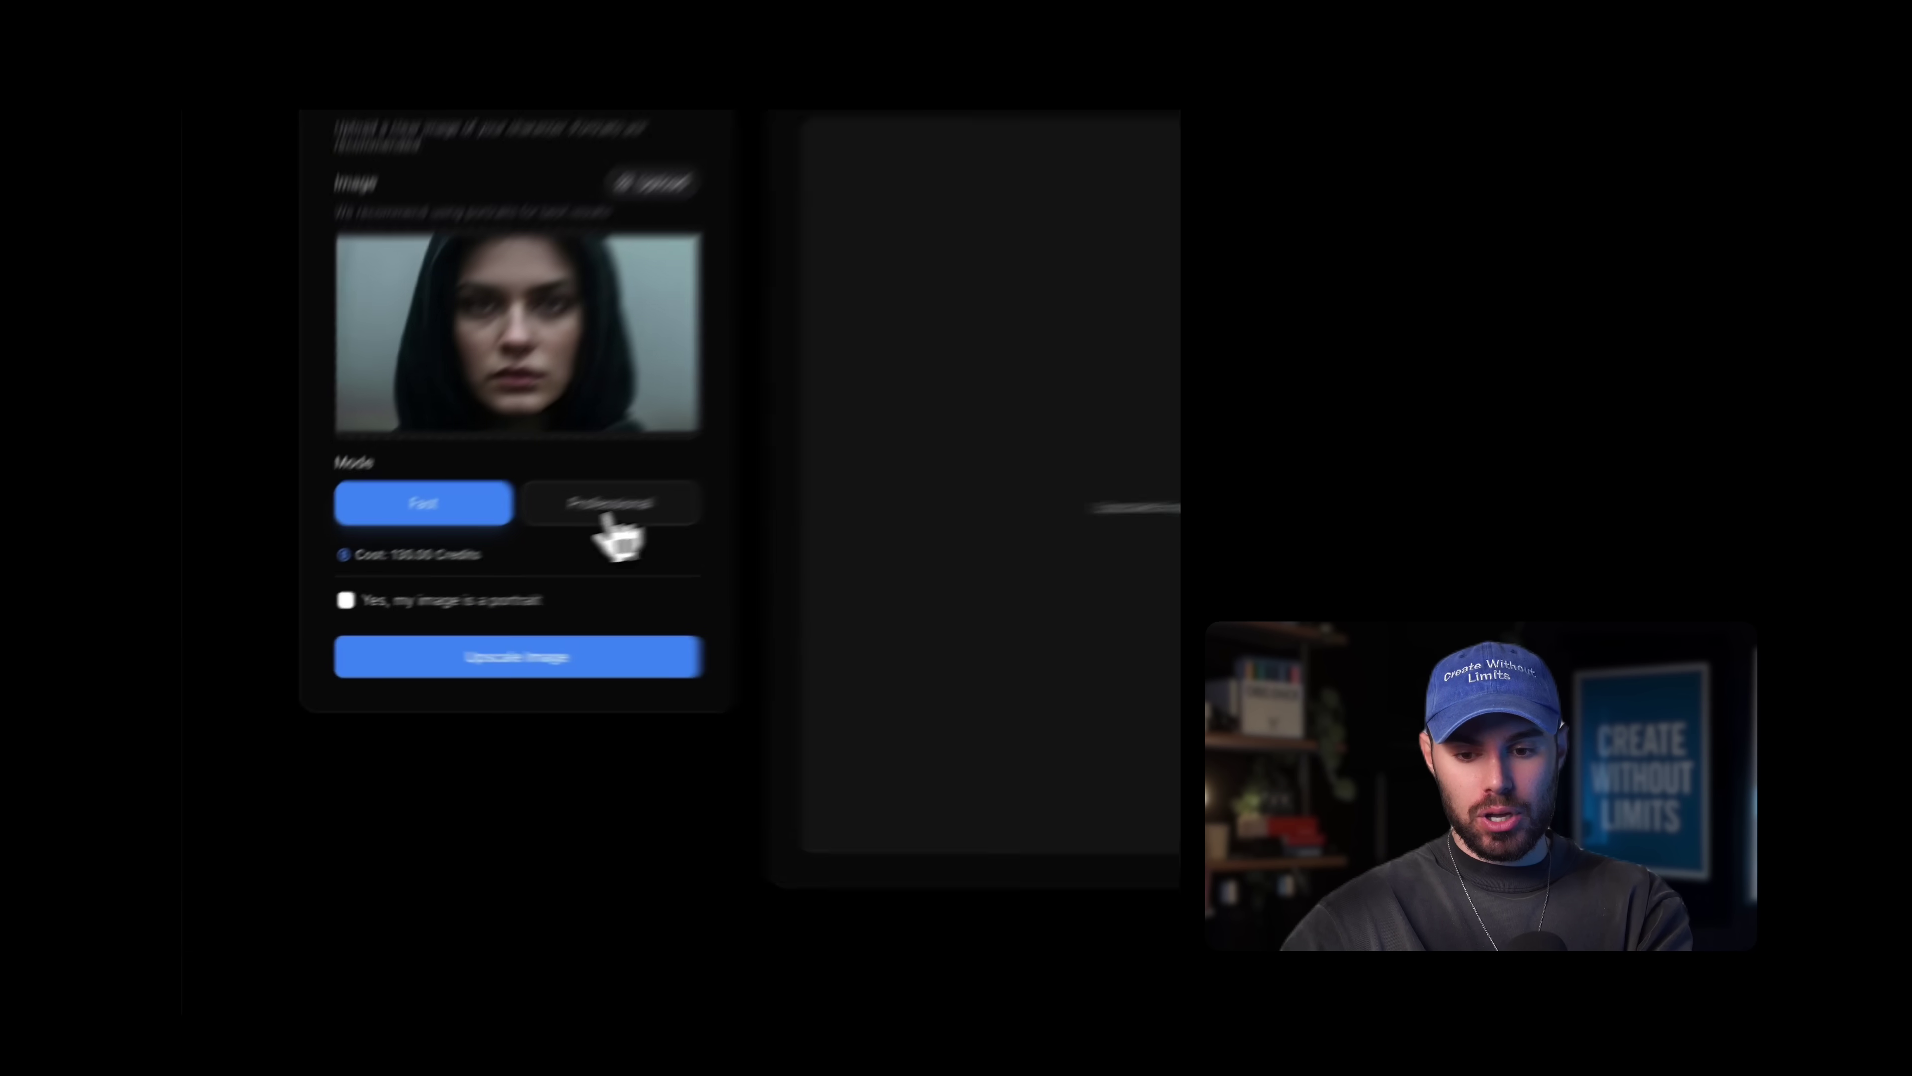
{"action": "left_click", "coordinate": [610, 506]}
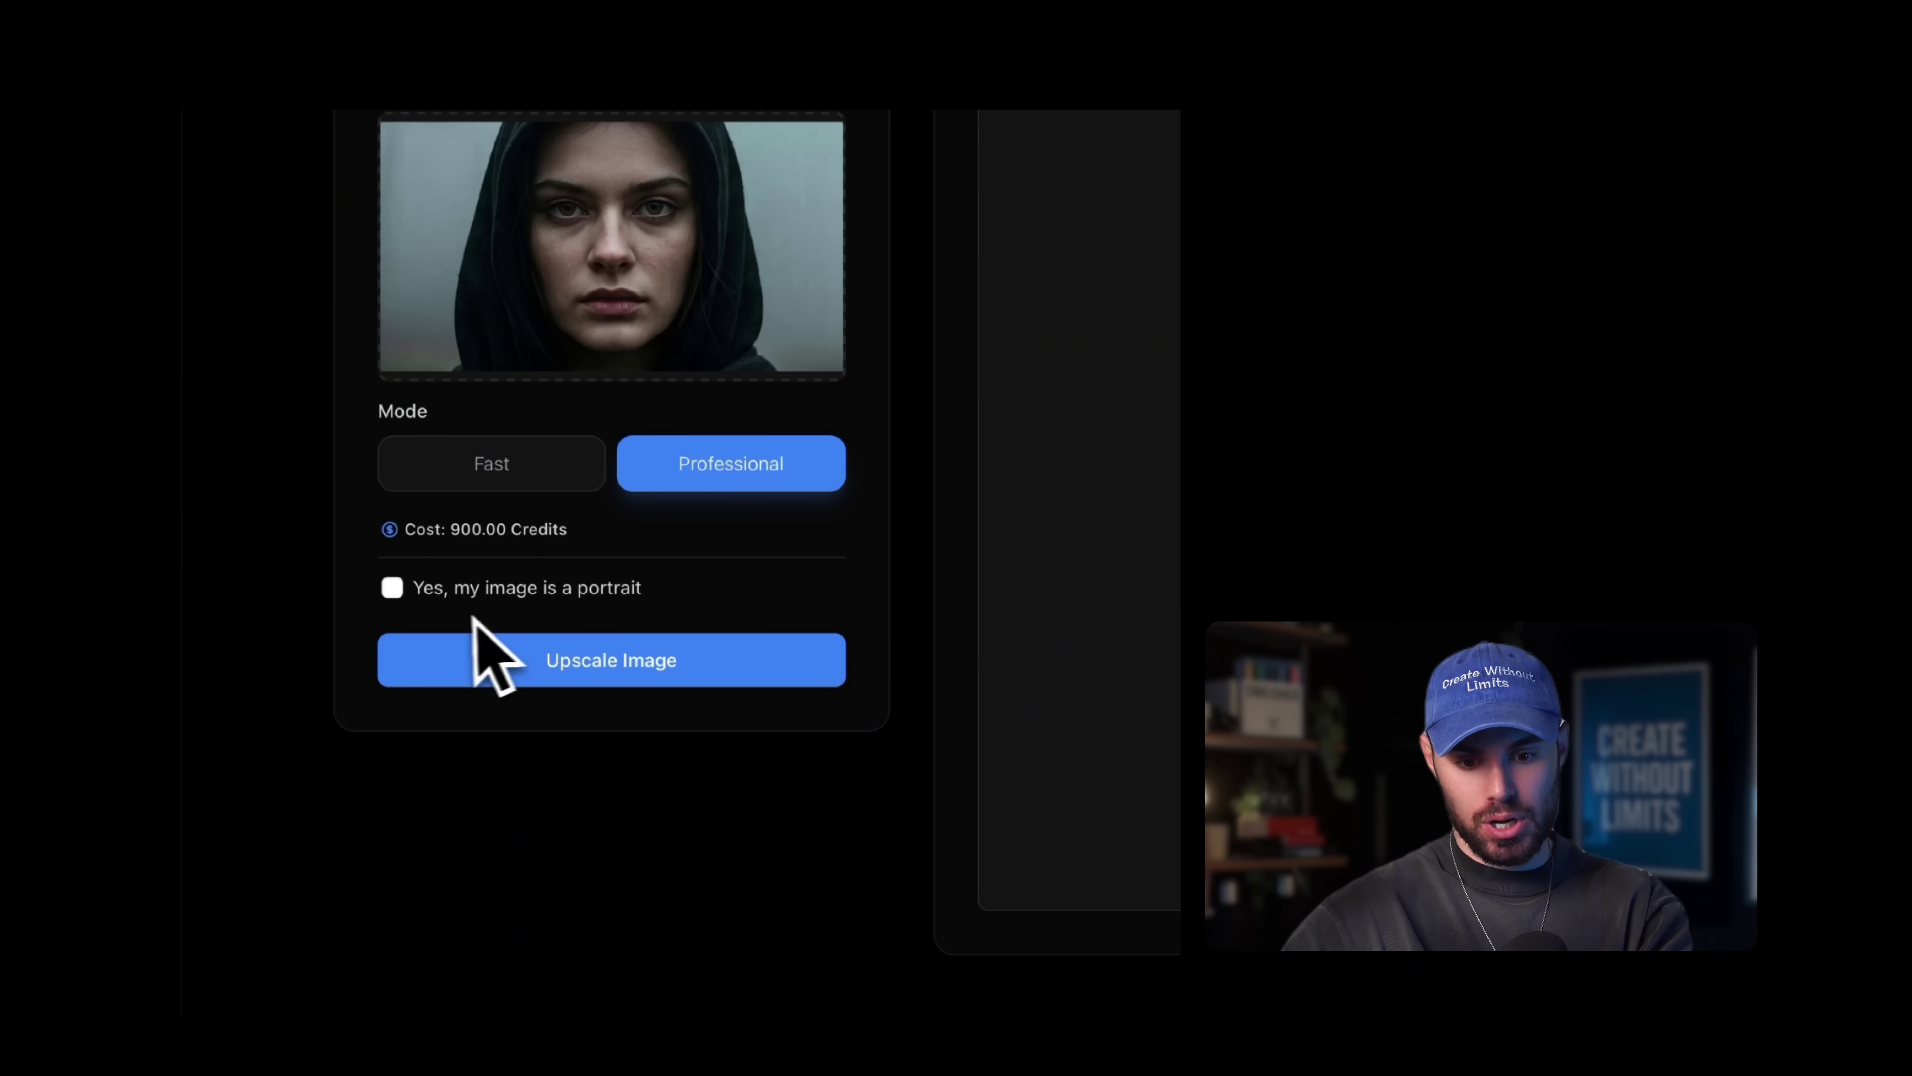
{"action": "left_click", "coordinate": [445, 601]}
{"action": "left_click", "coordinate": [536, 674]}
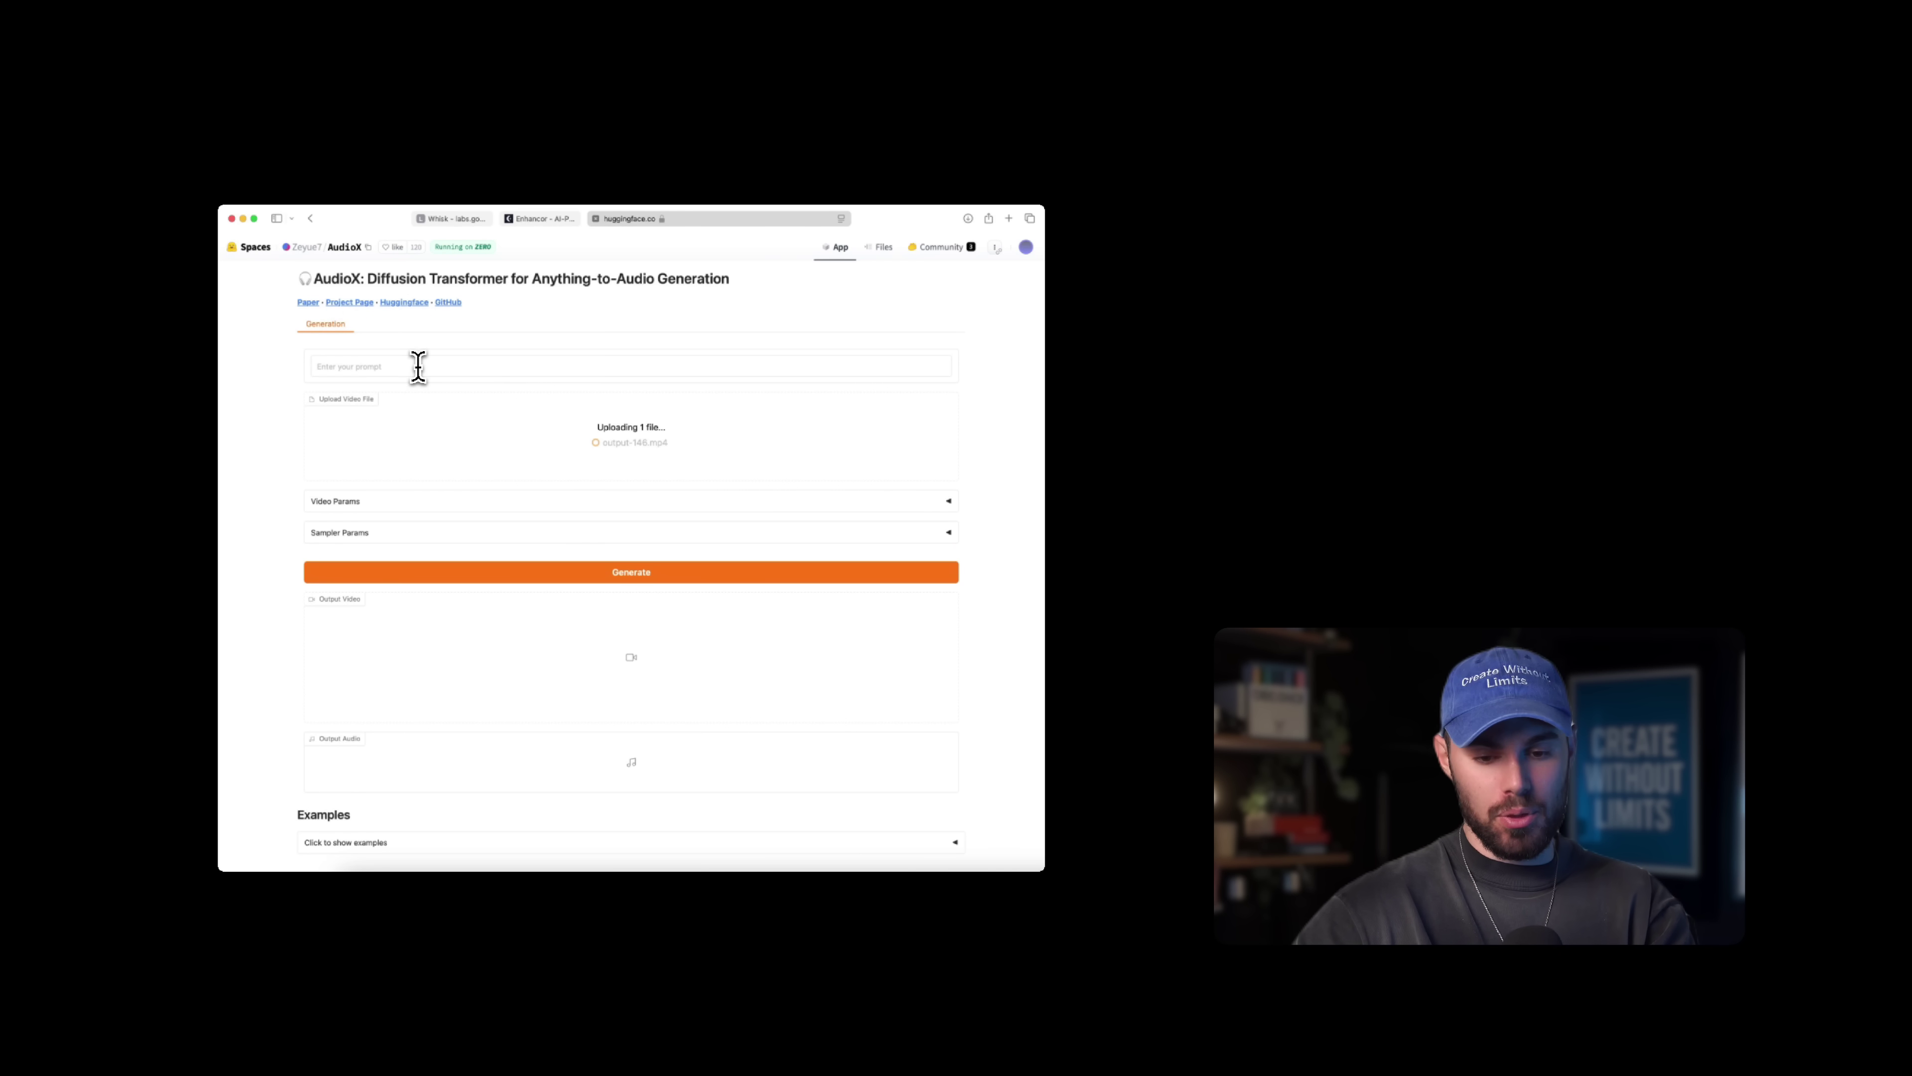
- Enter 'wind blowing' as the sound prompt for output-146.mp4
{"action": "left_click", "coordinate": [418, 366]}
{"action": "type", "text": "win"}
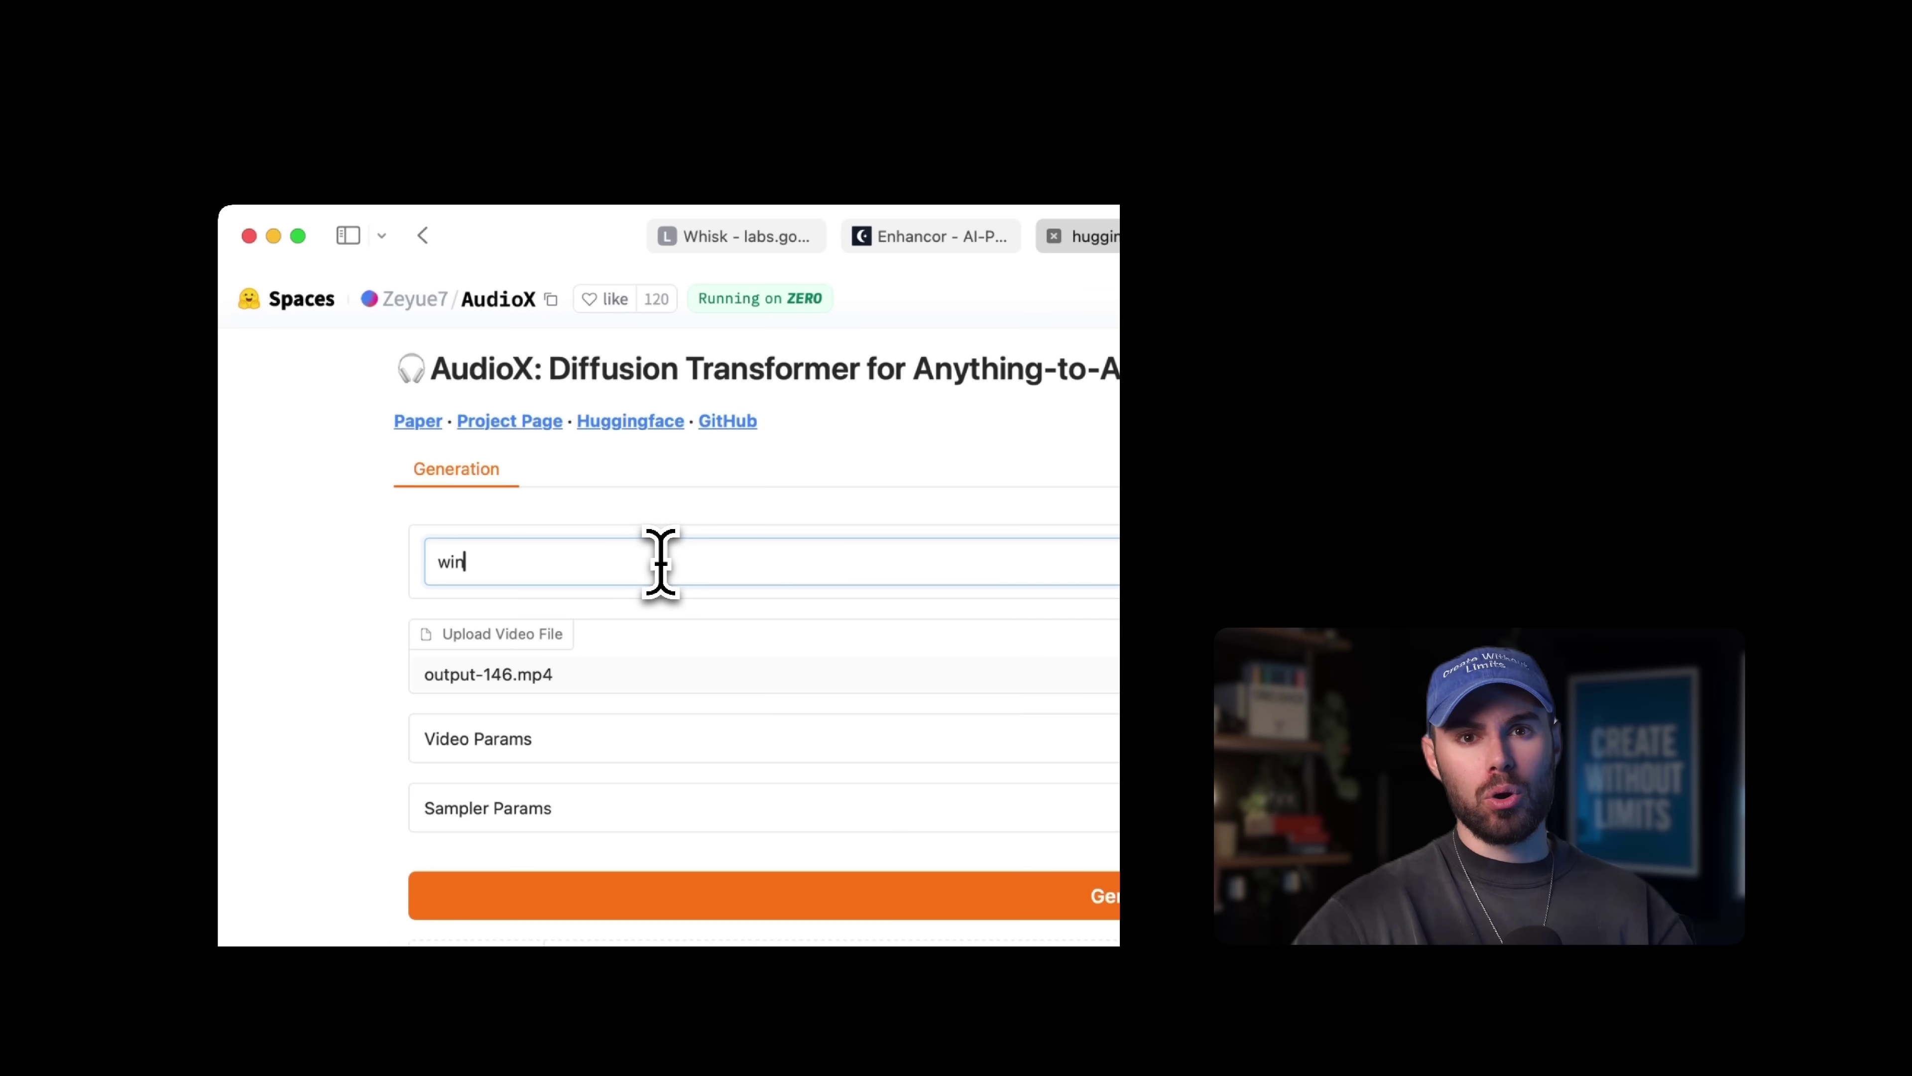
{"action": "type", "text": "d blowing"}
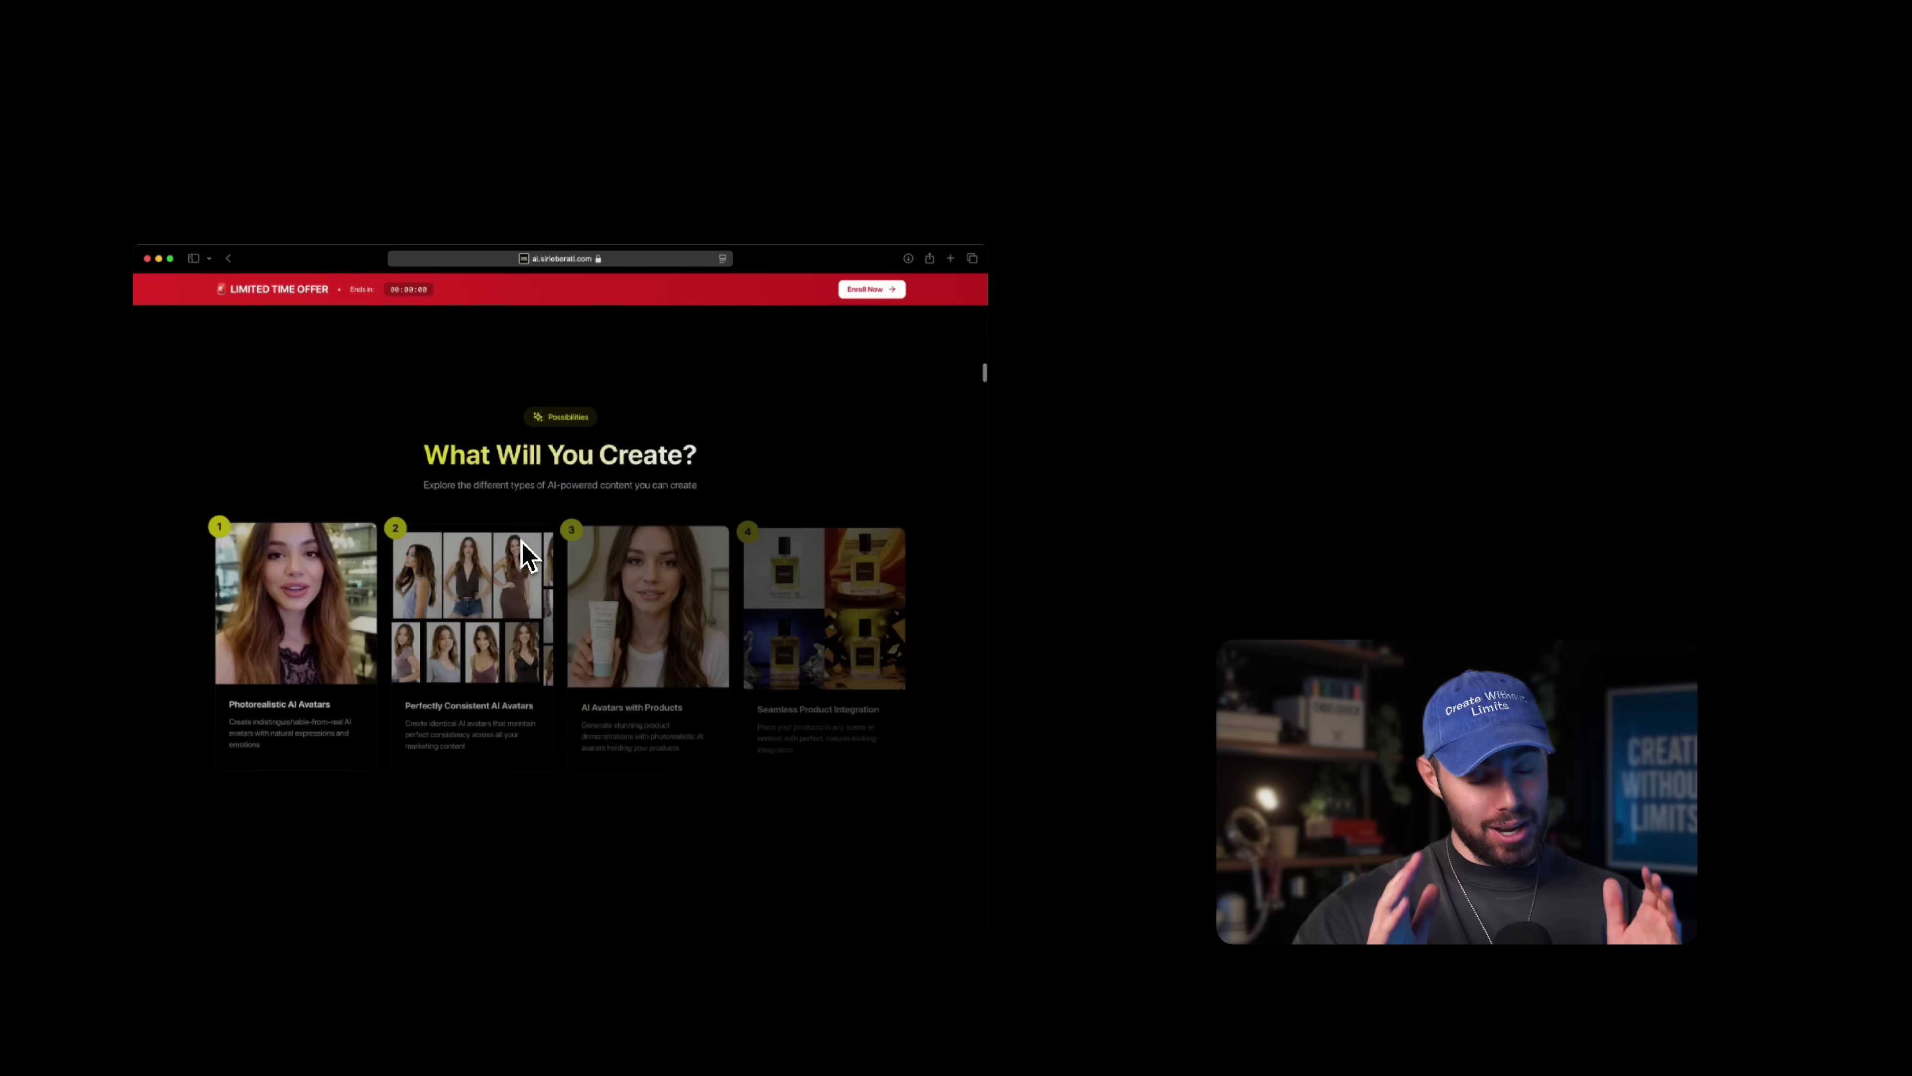
- Scroll the landing page and browse the shared chat image attachments, including Screenshot_184.jpg
{"action": "scroll", "coordinate": [521, 540], "scroll_direction": "down", "scroll_amount": 15}
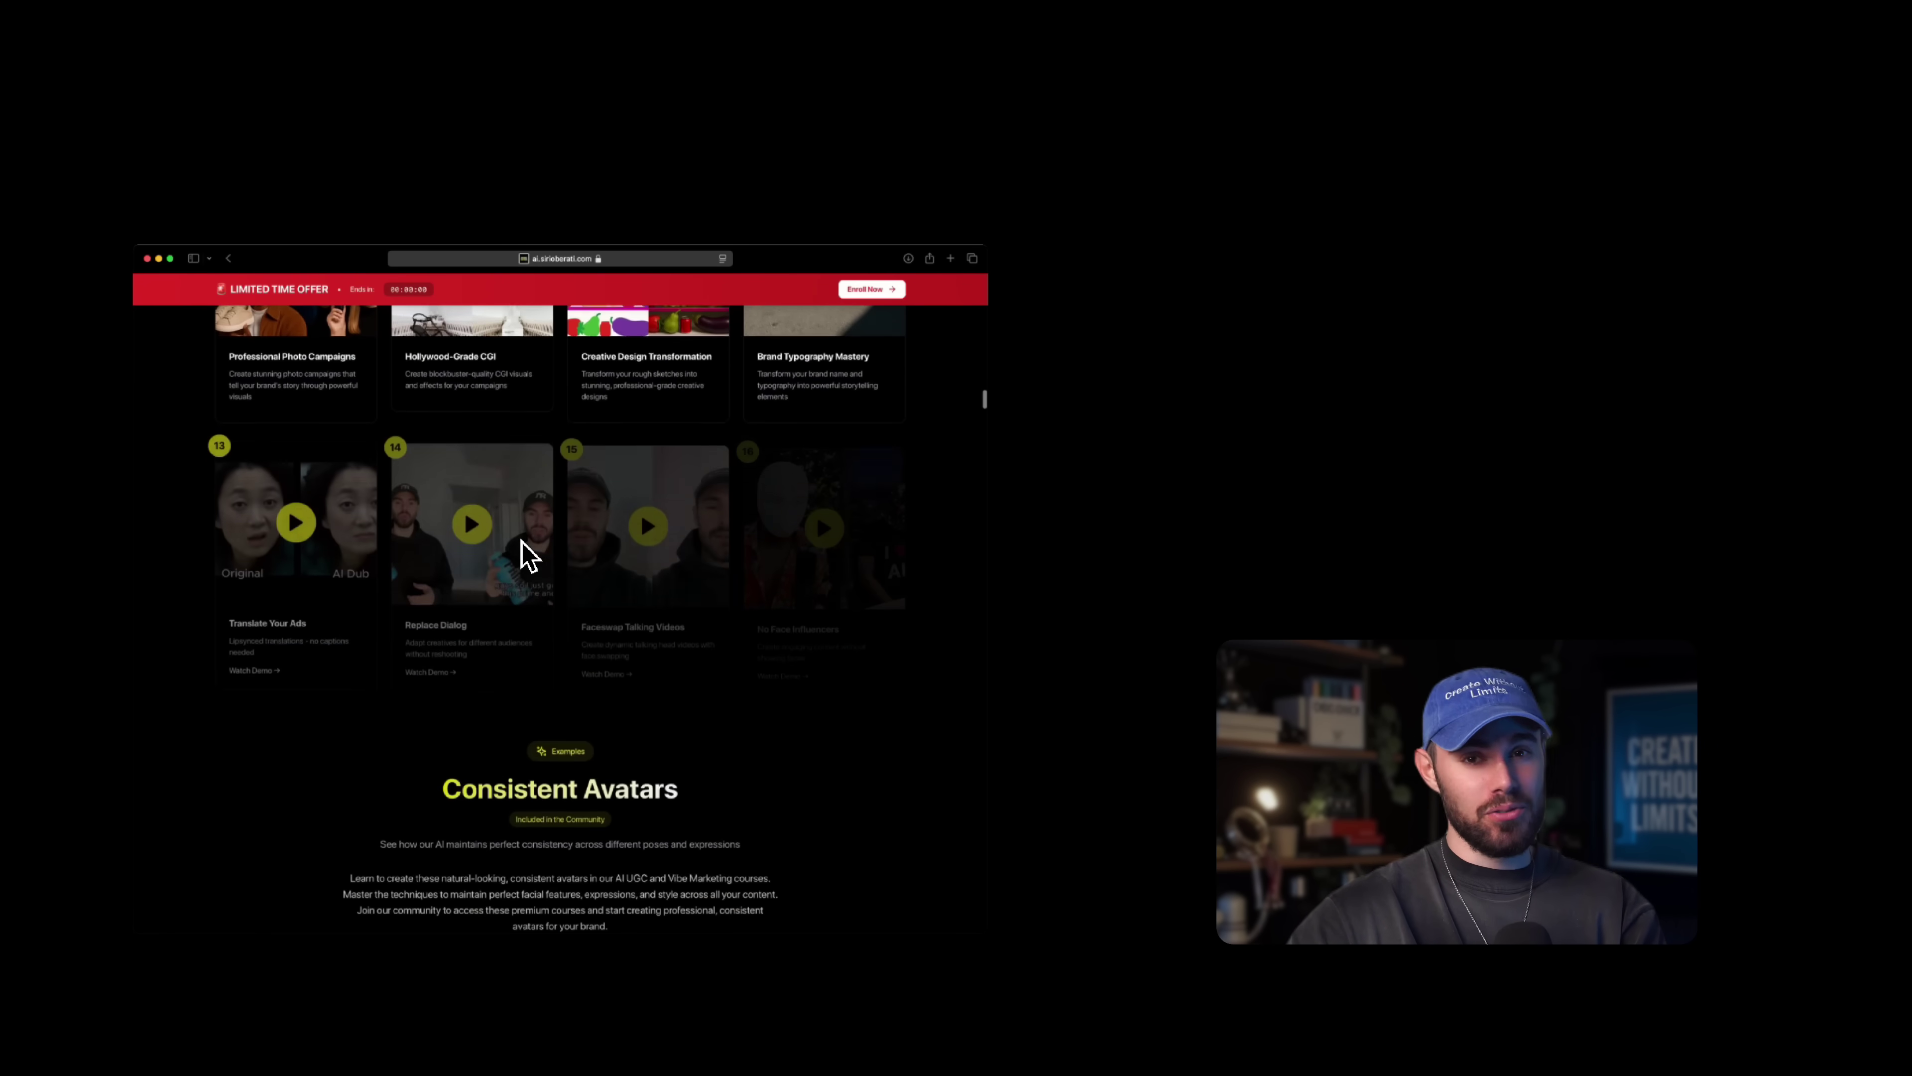
{"action": "scroll", "coordinate": [521, 540], "scroll_direction": "down", "scroll_amount": 15}
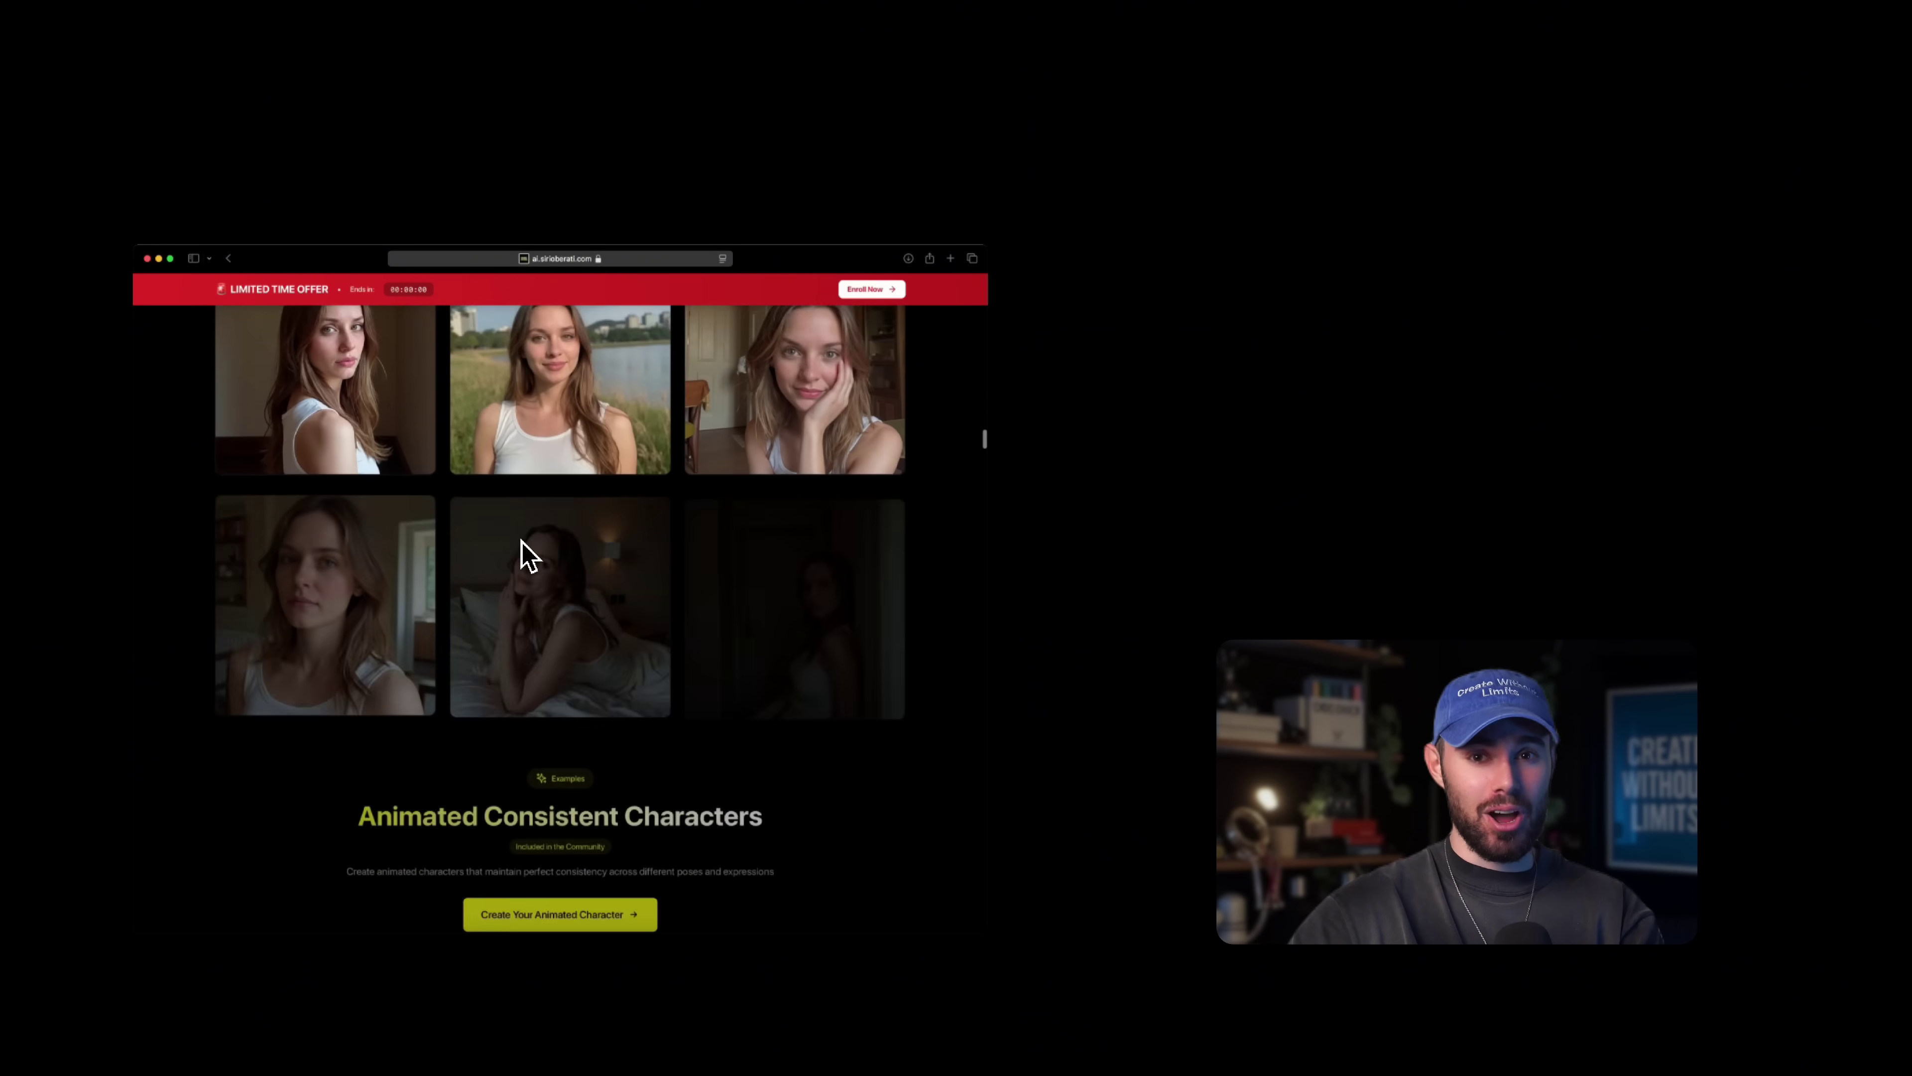
{"action": "scroll", "coordinate": [521, 540], "scroll_direction": "down", "scroll_amount": 5}
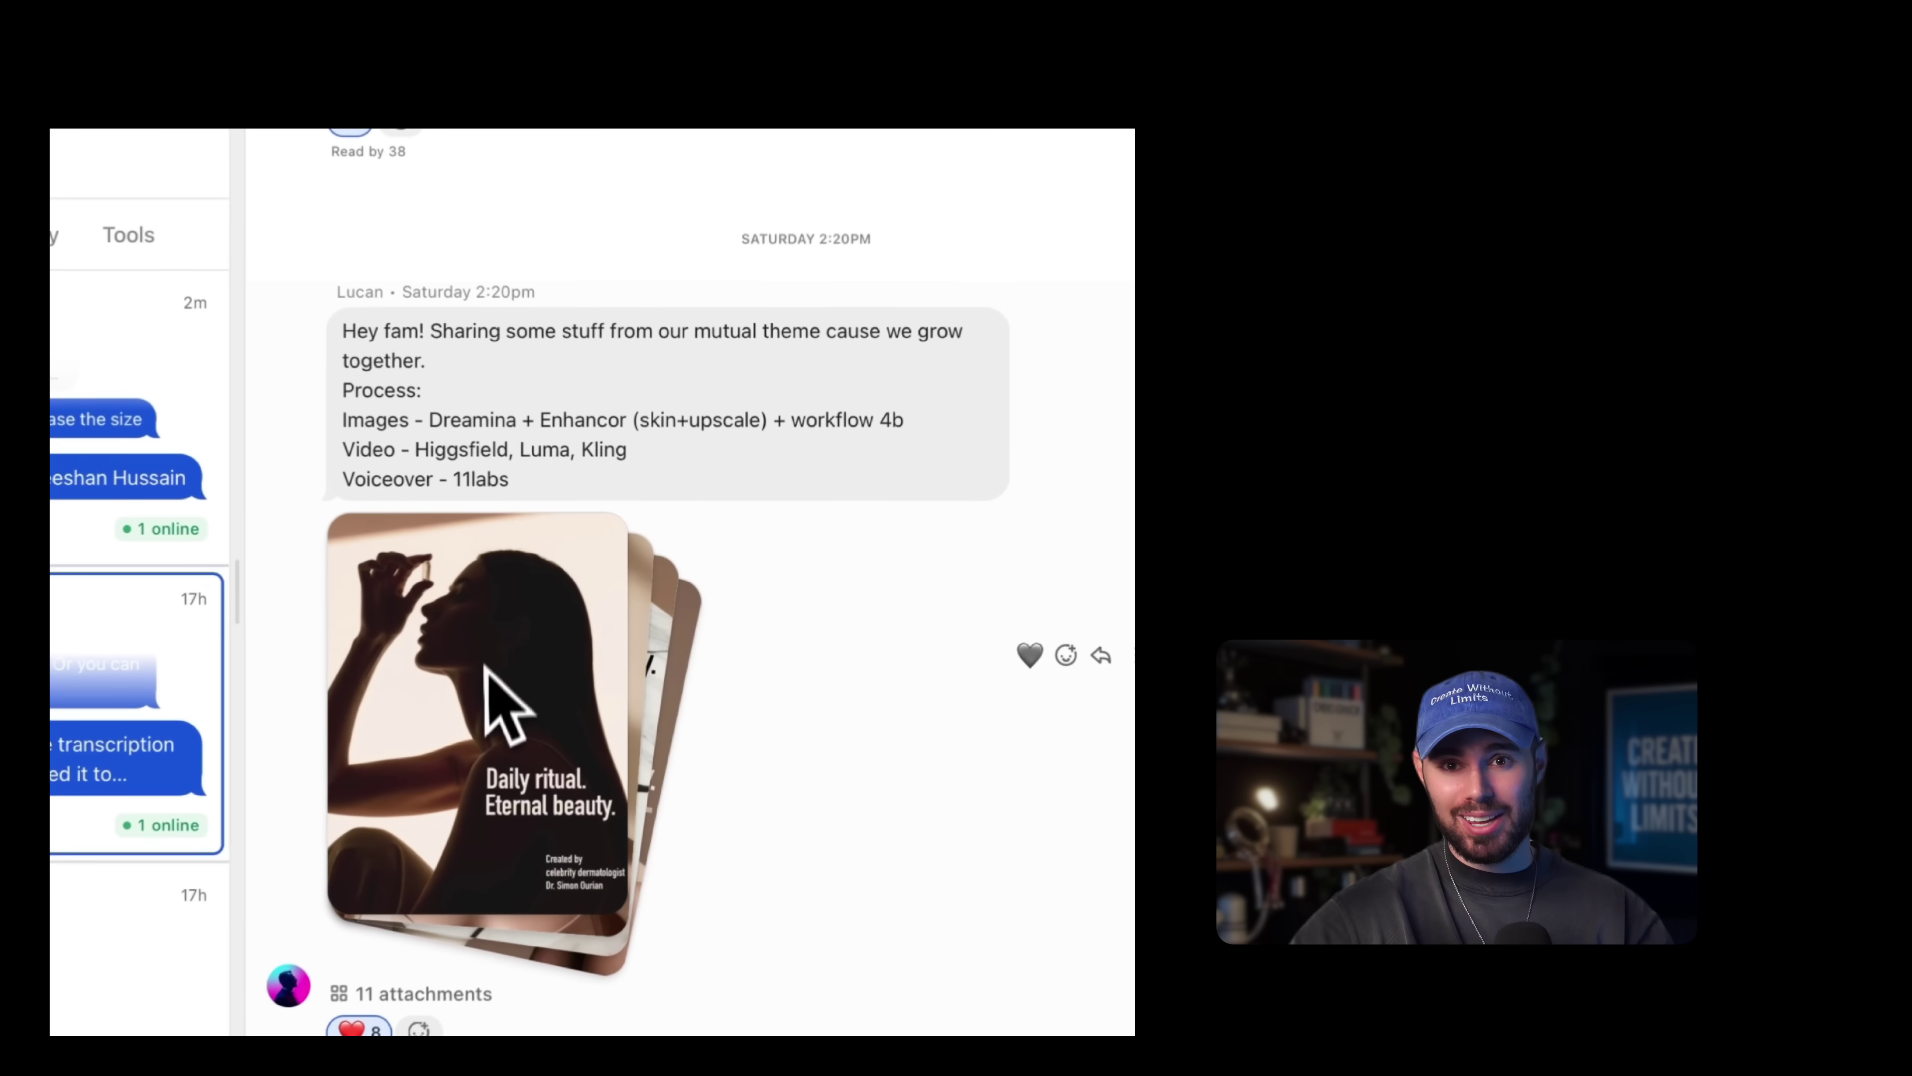
{"action": "left_click", "coordinate": [493, 712]}
{"action": "left_click", "coordinate": [1033, 599]}
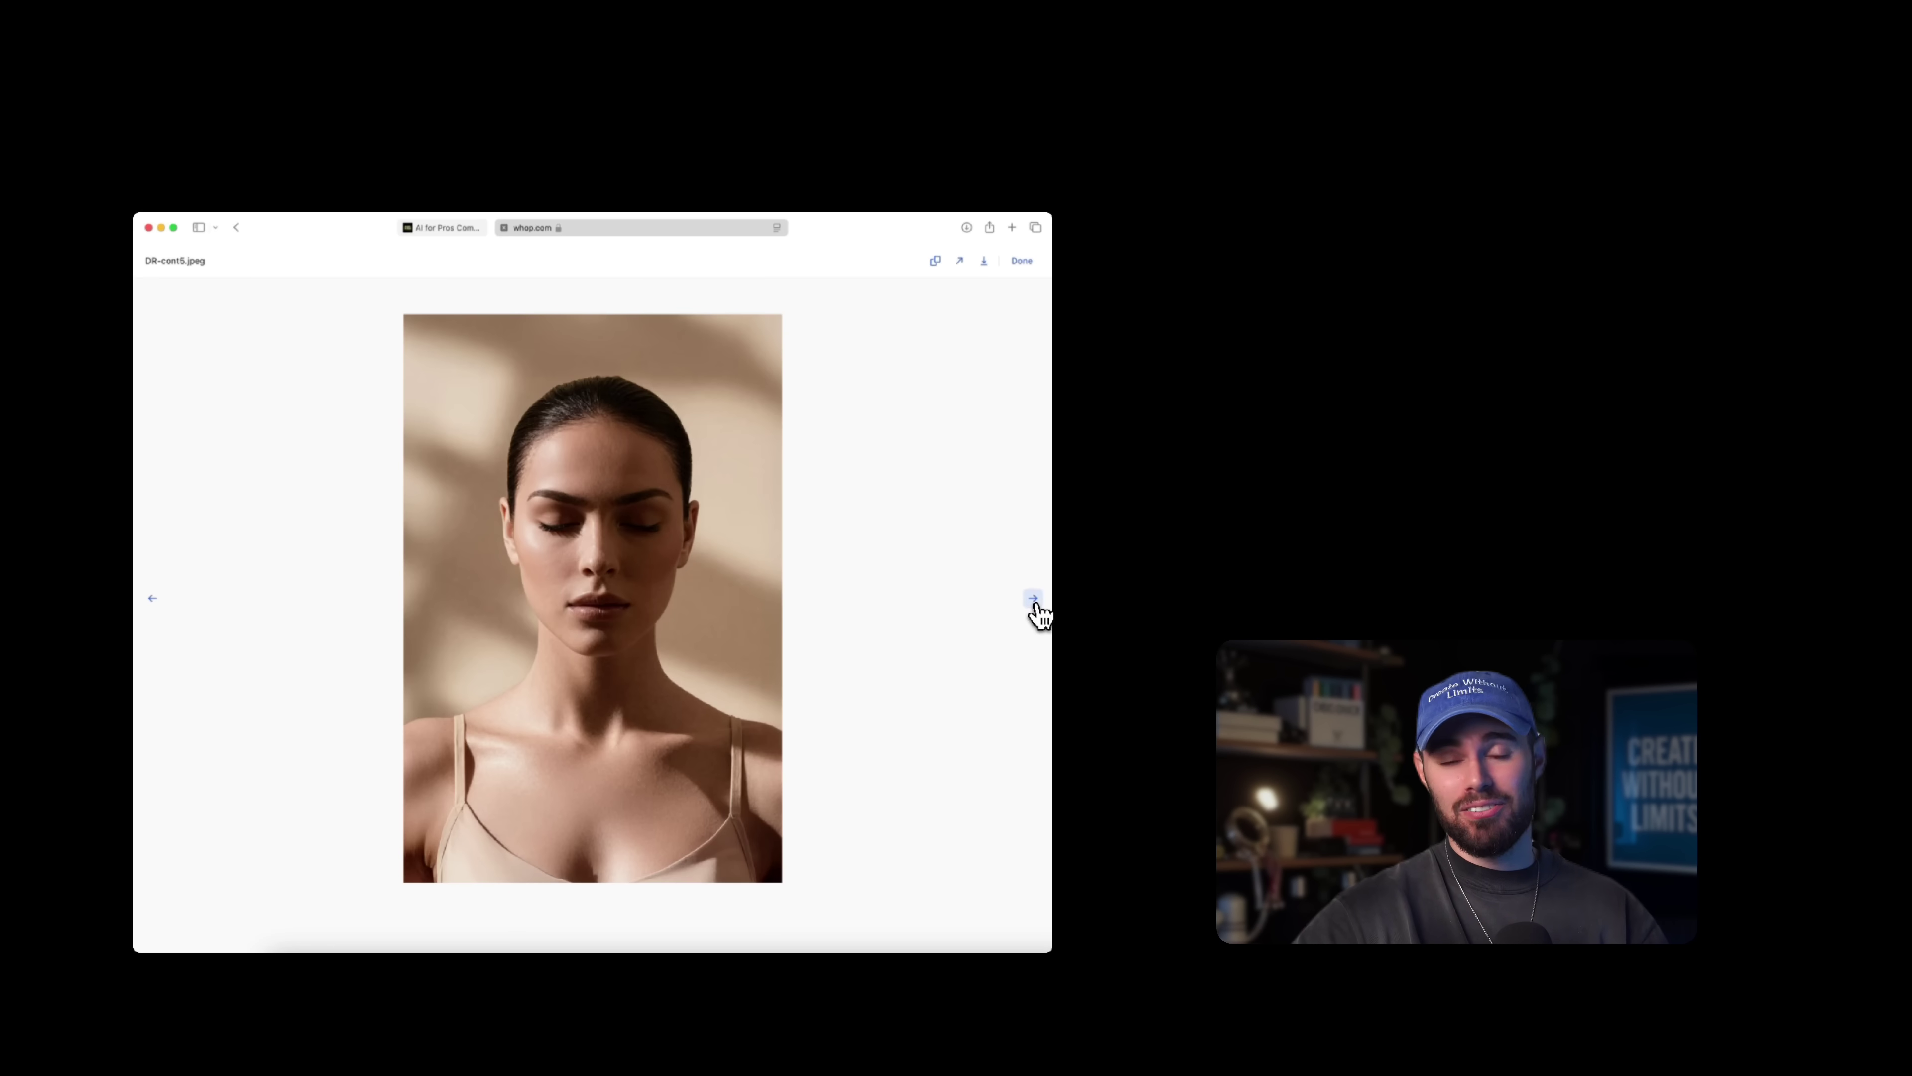
{"action": "left_click", "coordinate": [1033, 599]}
{"action": "left_click", "coordinate": [1033, 599]}
{"action": "left_click", "coordinate": [1033, 599]}
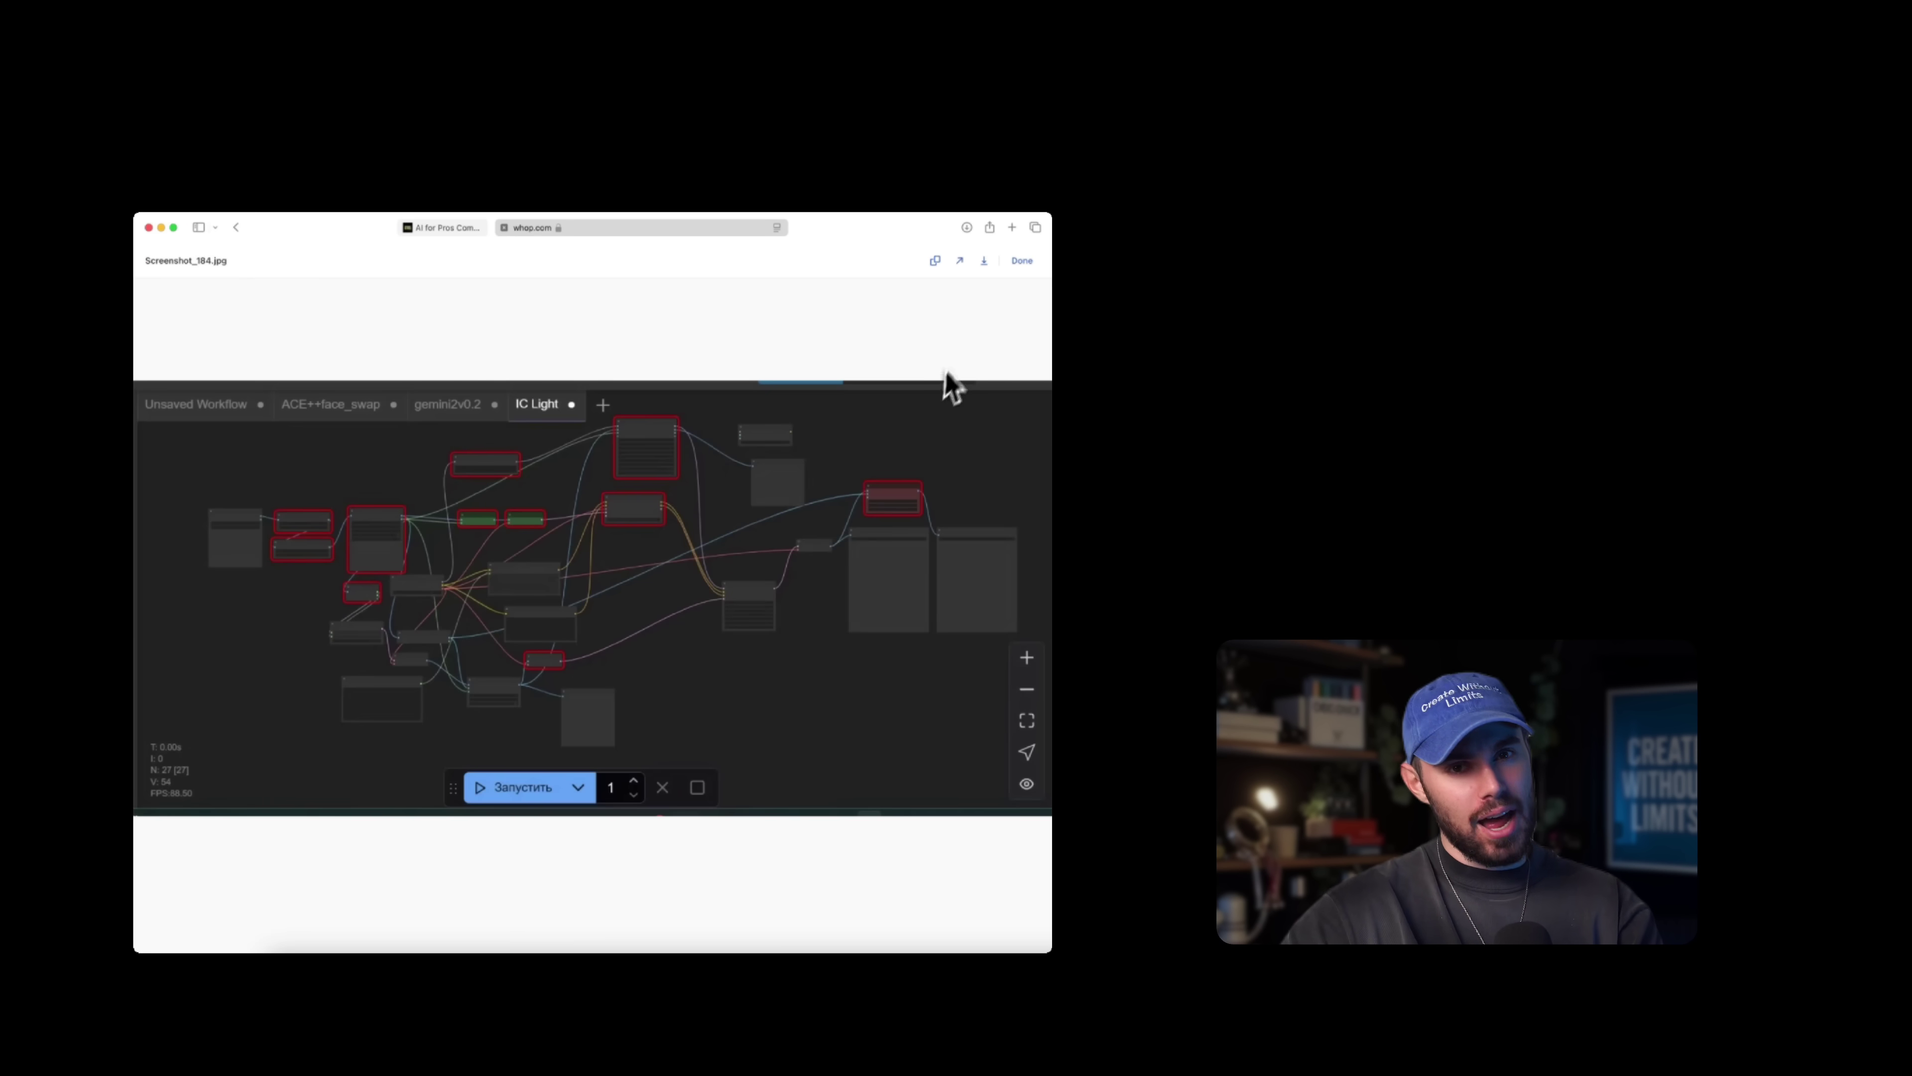
{"action": "left_click", "coordinate": [1021, 260]}
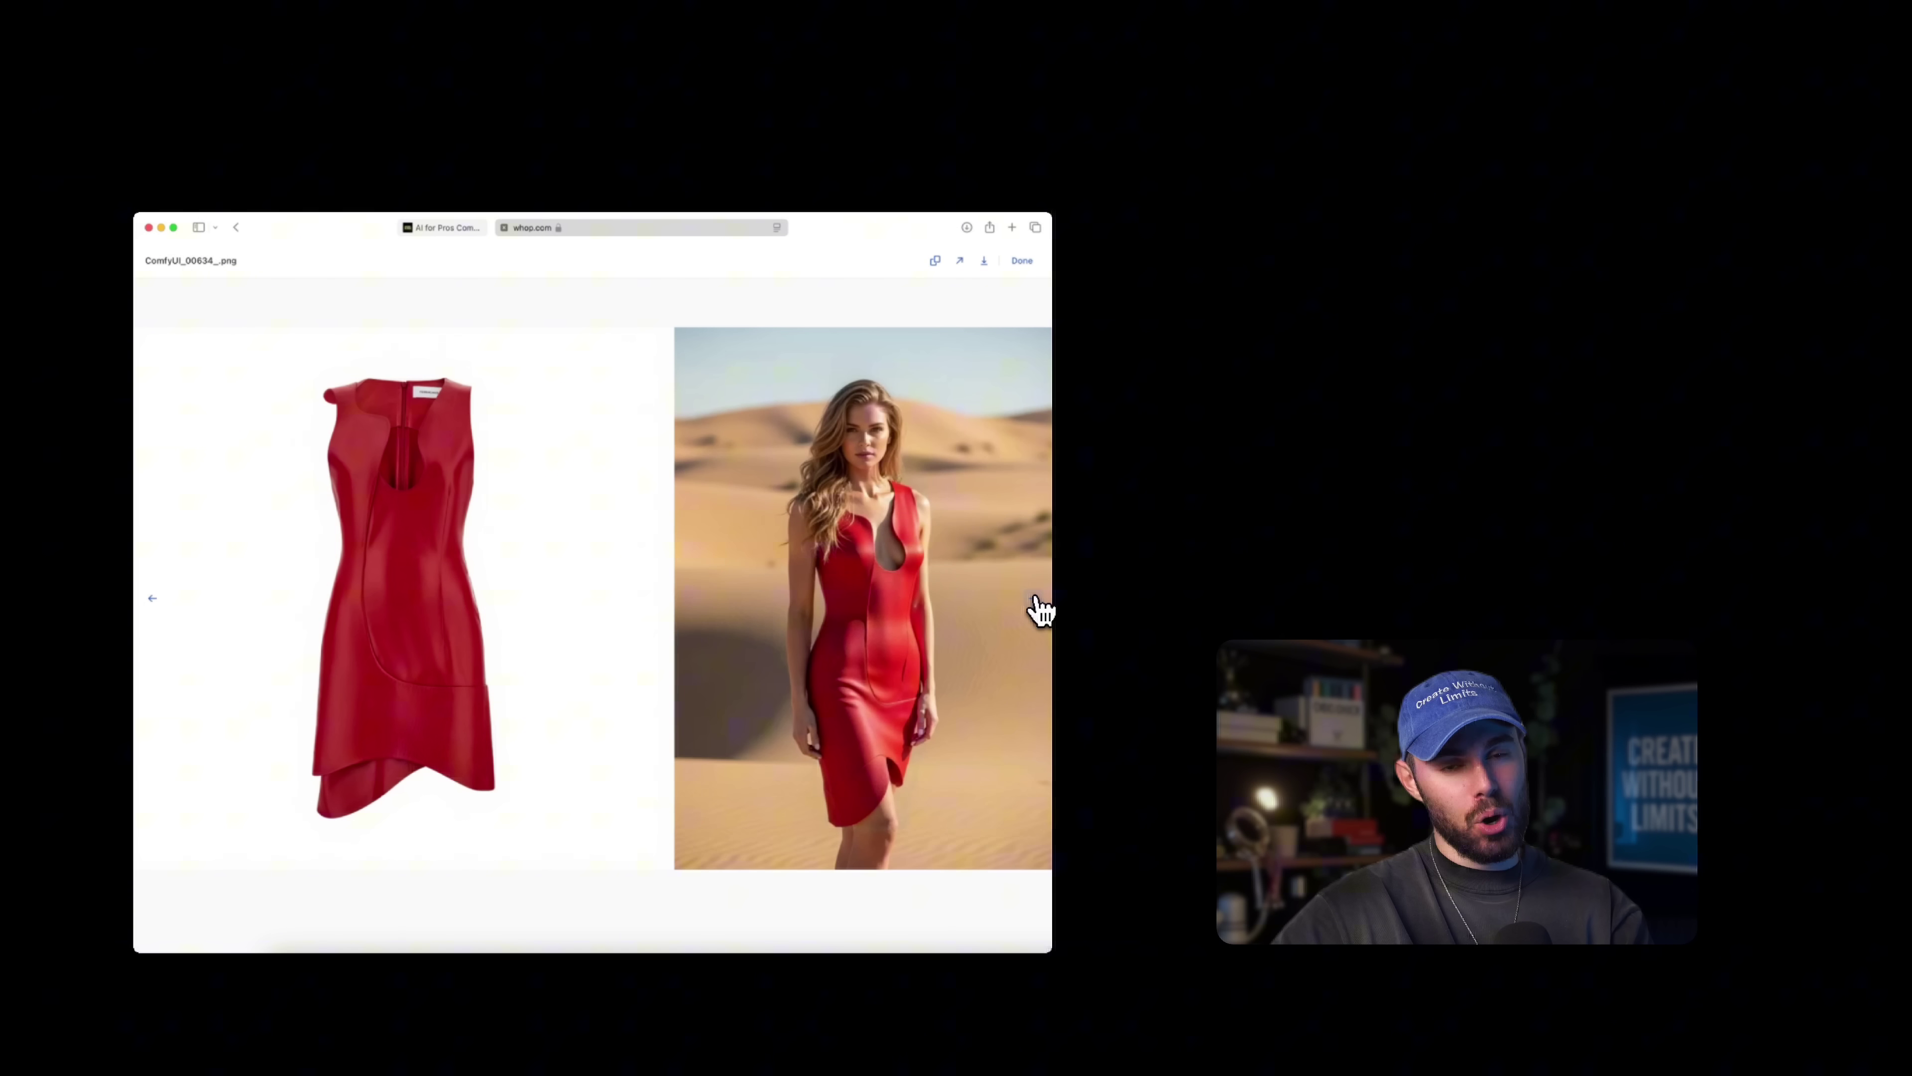
{"action": "left_click", "coordinate": [1036, 603]}
{"action": "left_click", "coordinate": [1035, 603]}
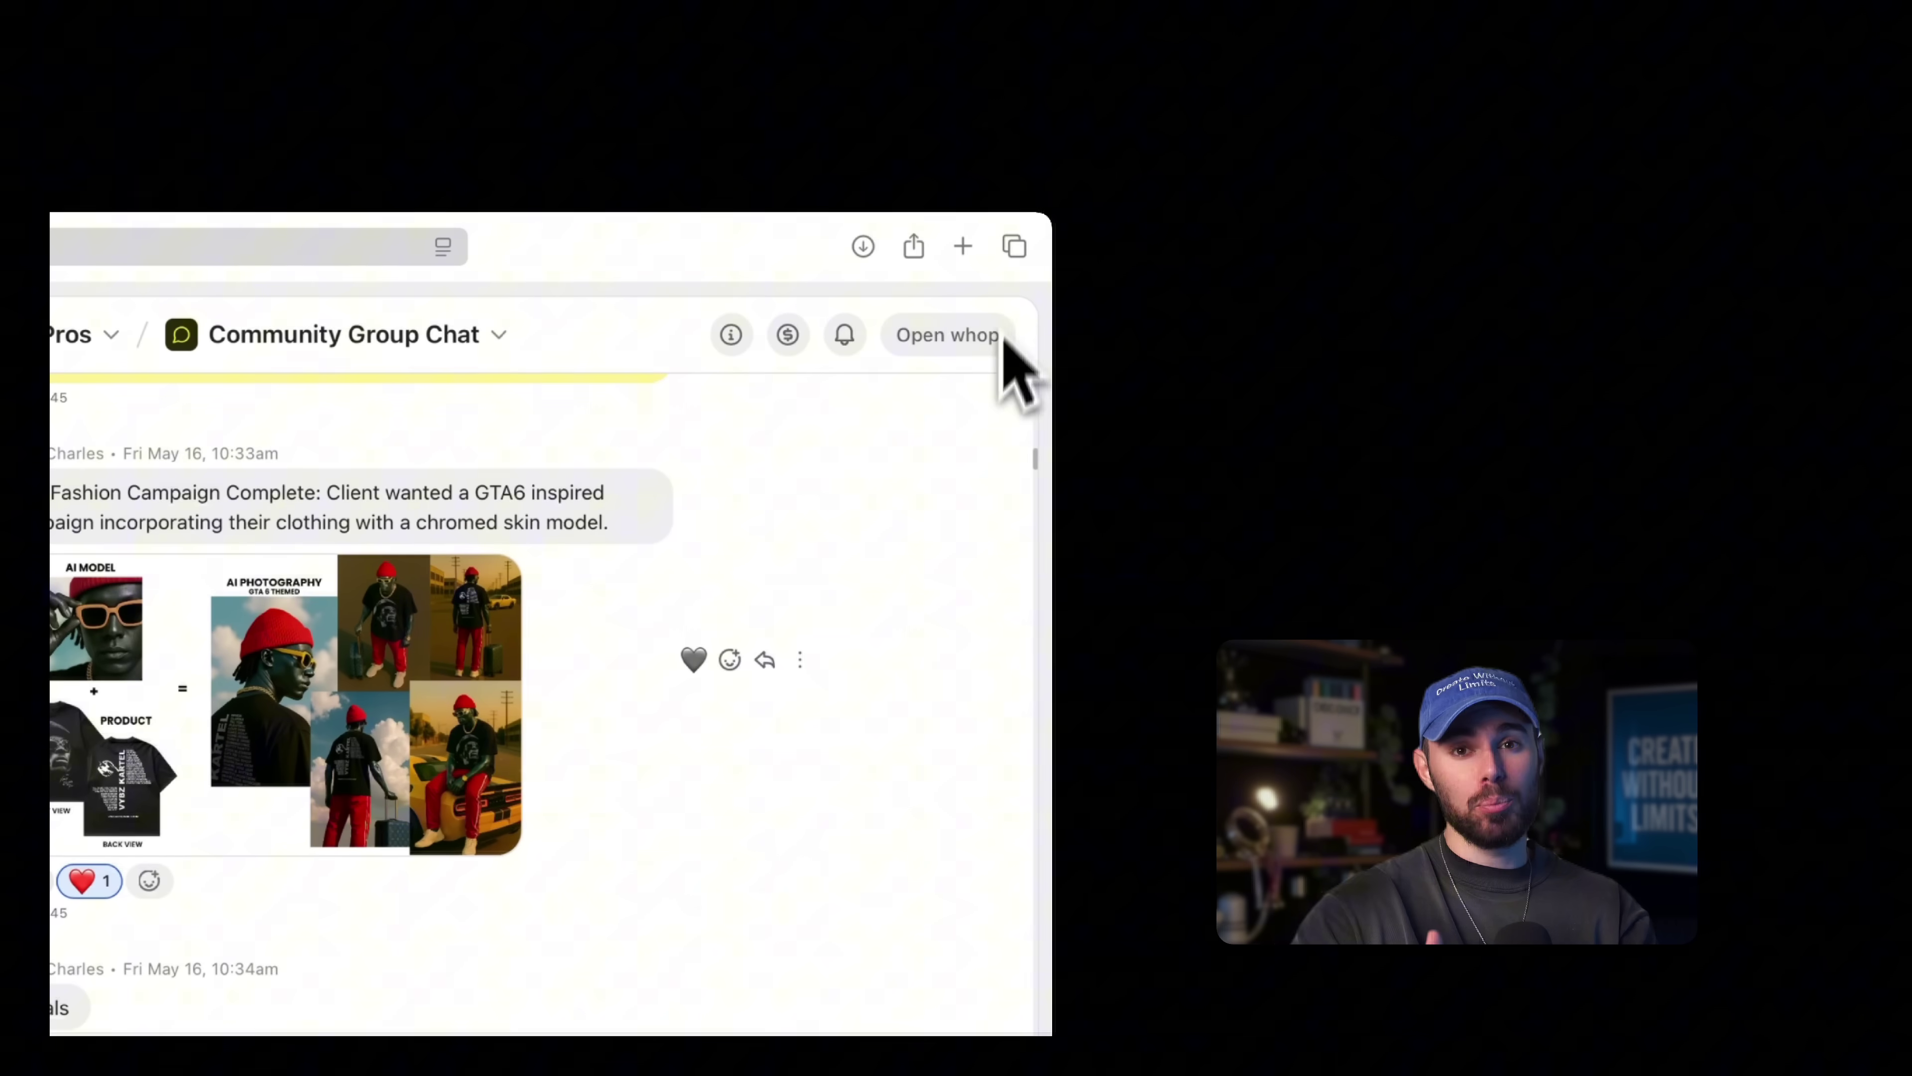
- View the shared video full screen, then open the AI Youtube Thumbnails event details
{"action": "scroll", "coordinate": [444, 814], "scroll_direction": "down", "scroll_amount": 5}
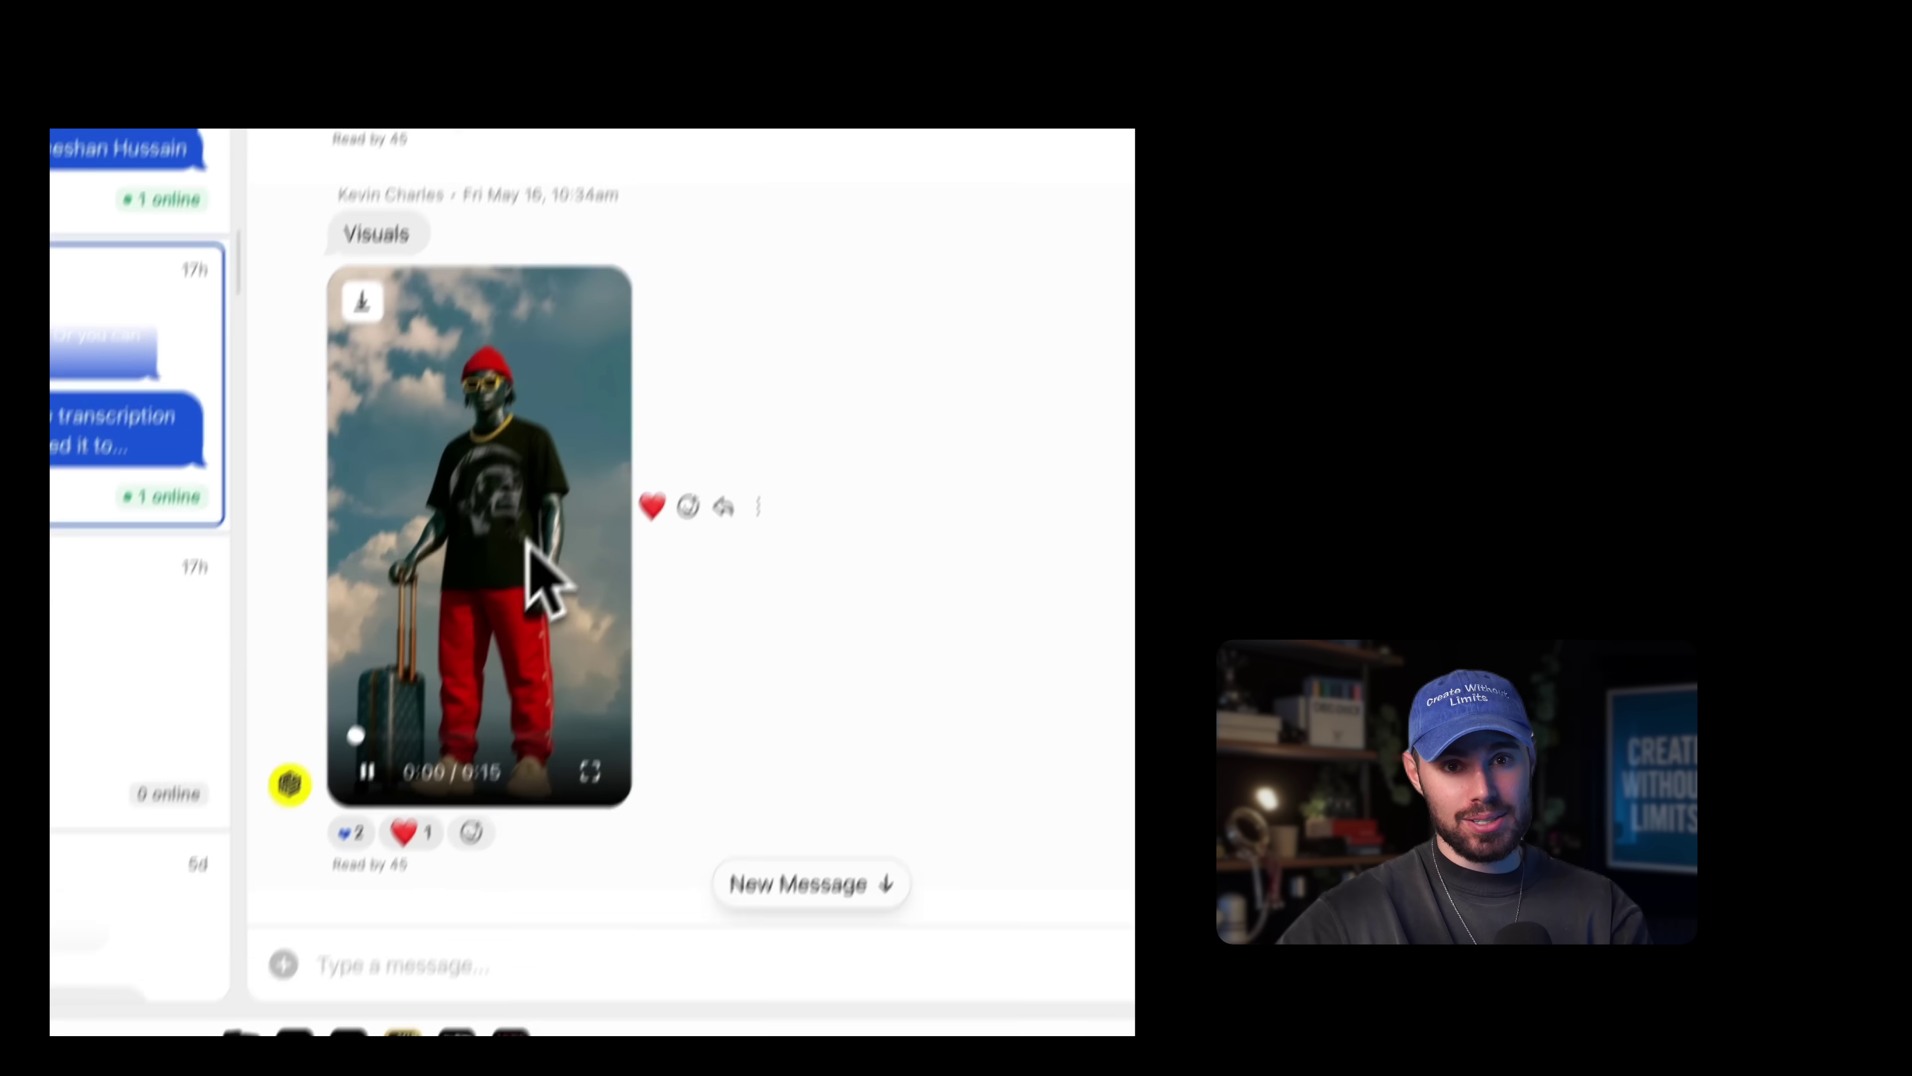
{"action": "left_click", "coordinate": [589, 771]}
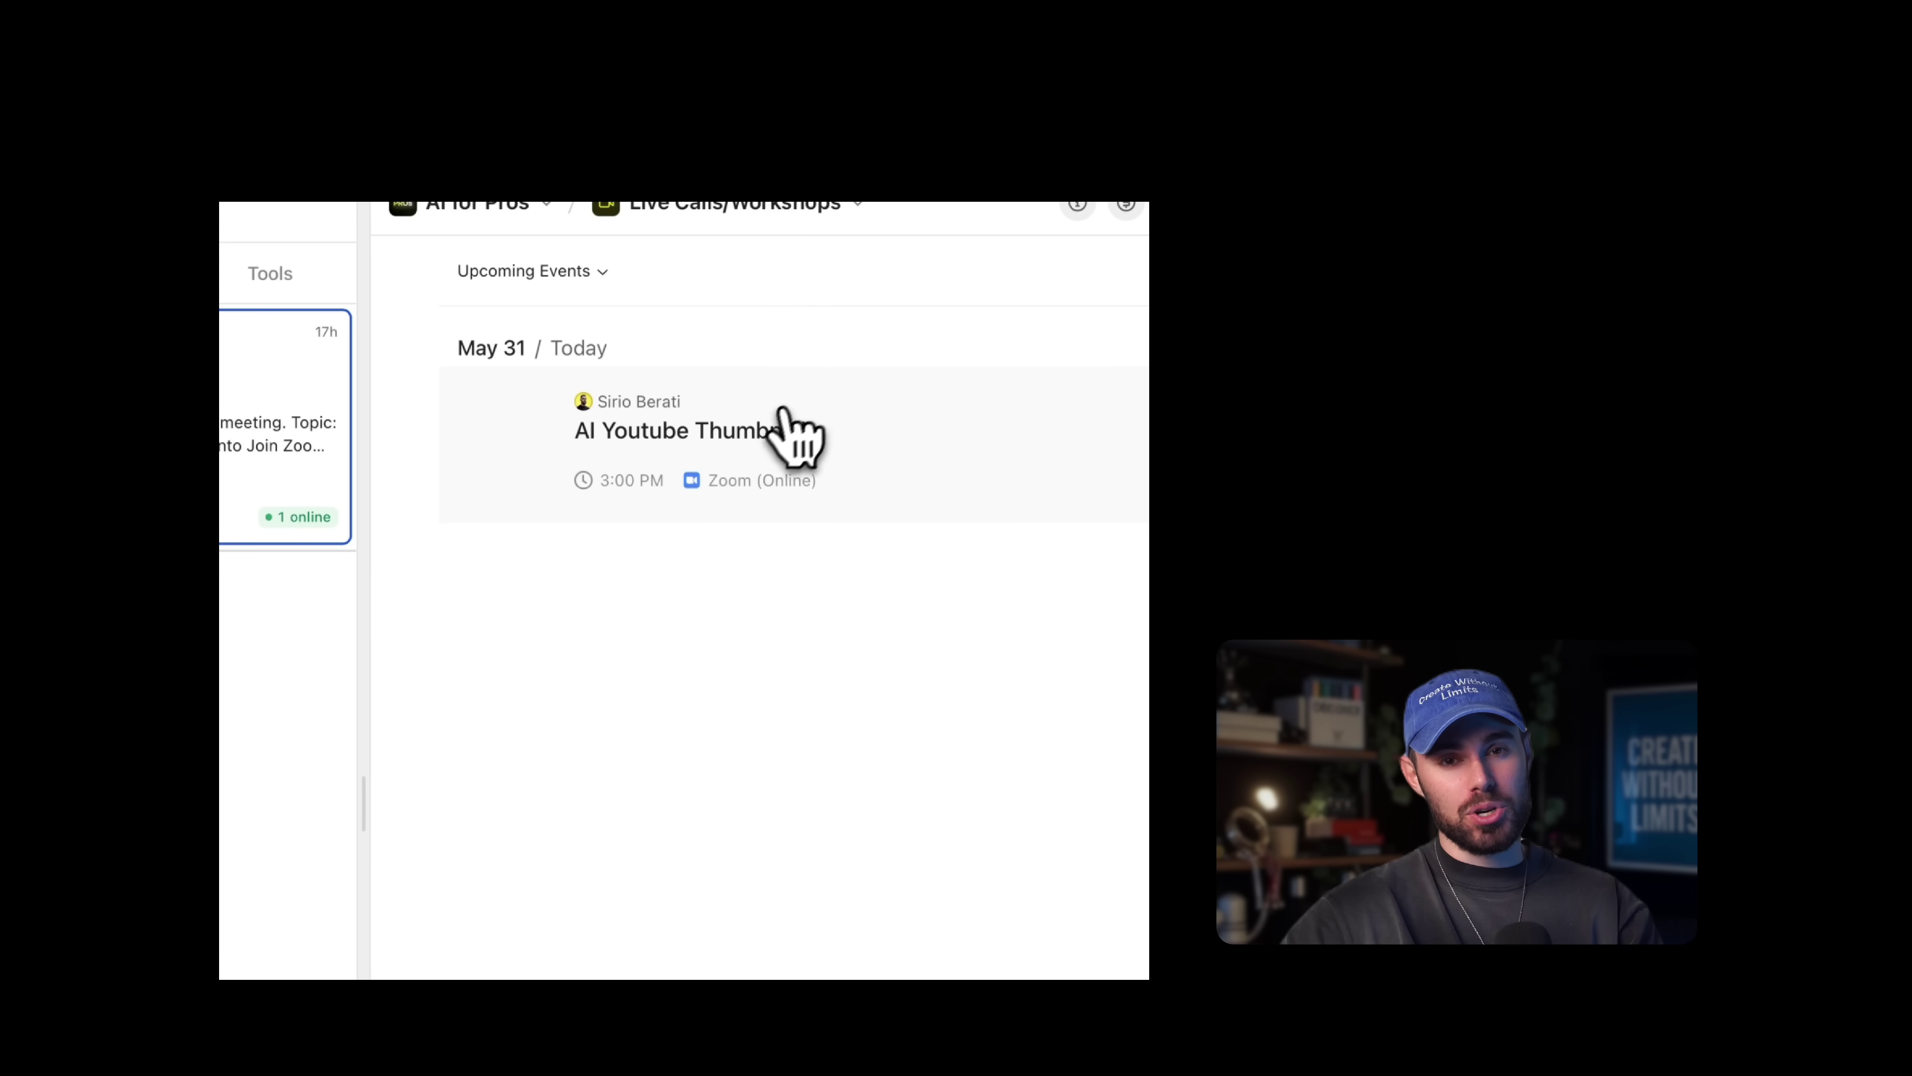
{"action": "left_click", "coordinate": [783, 411]}
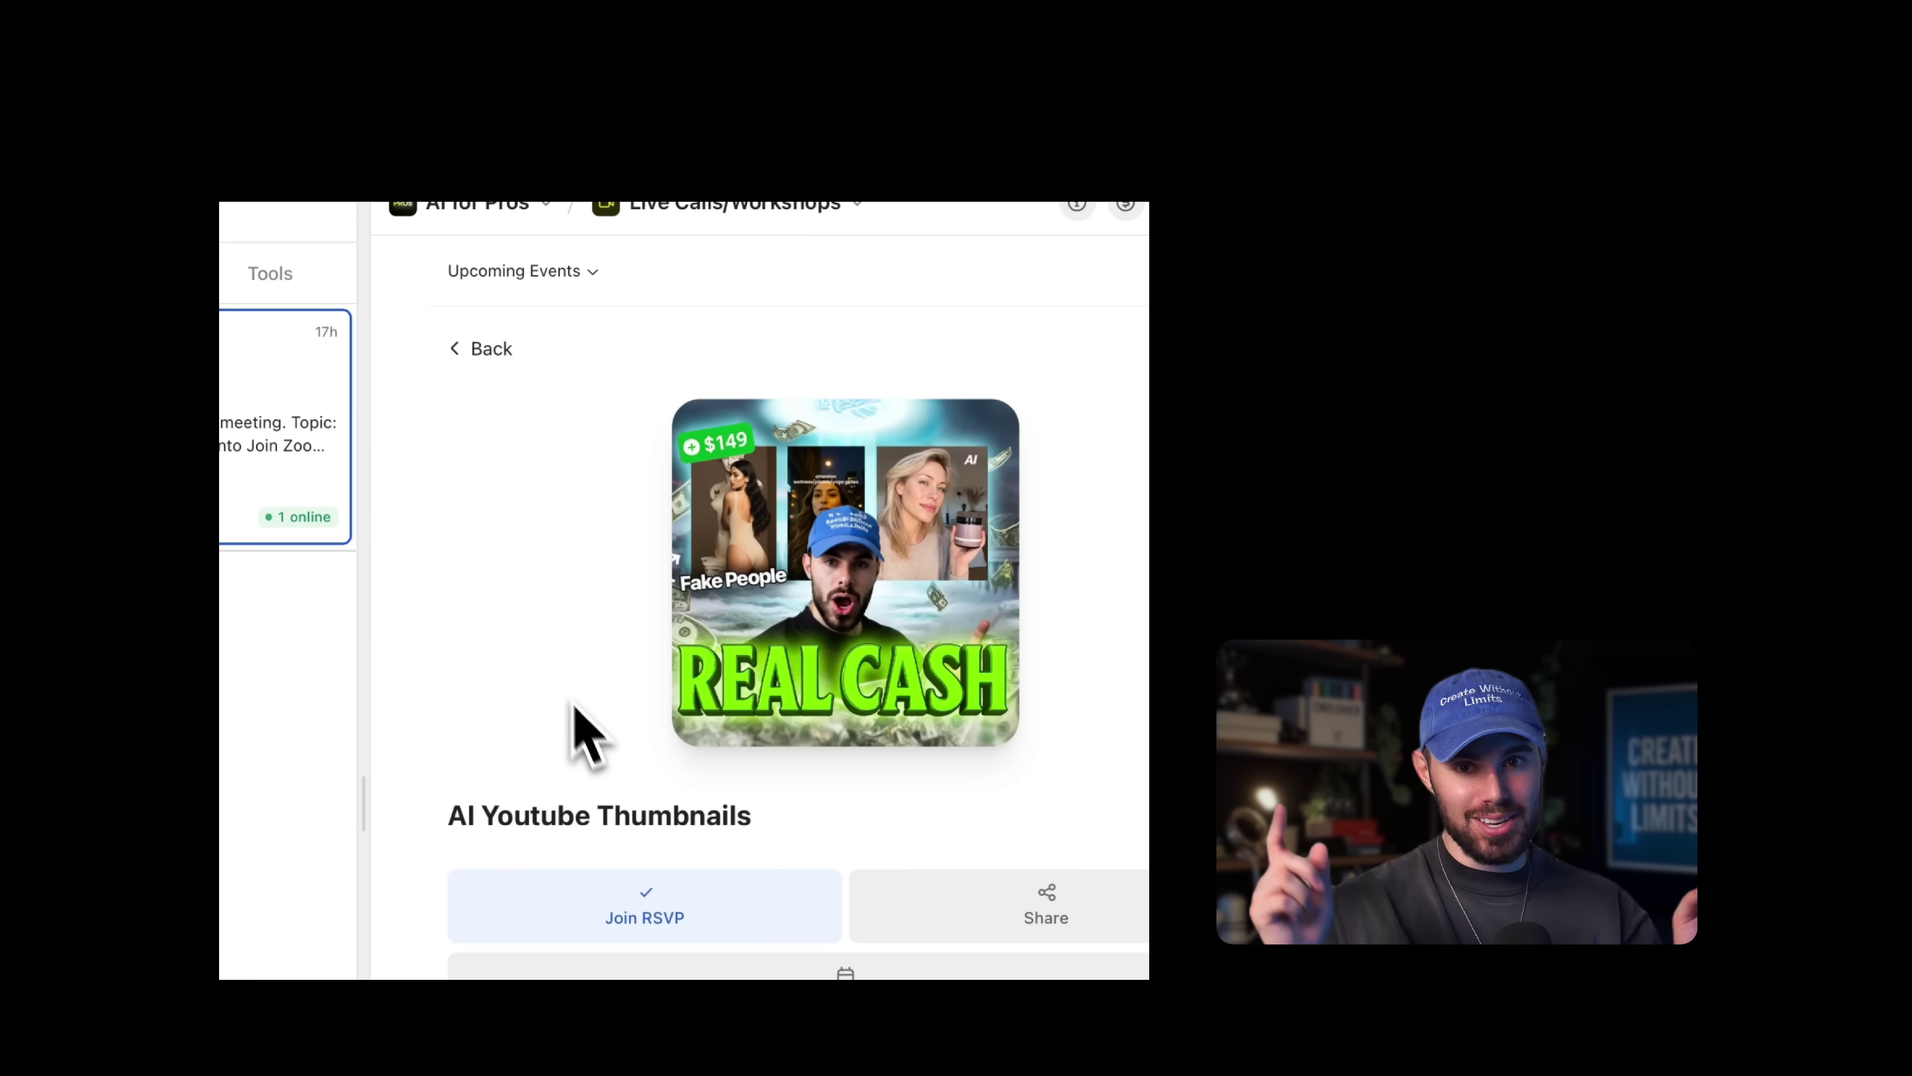